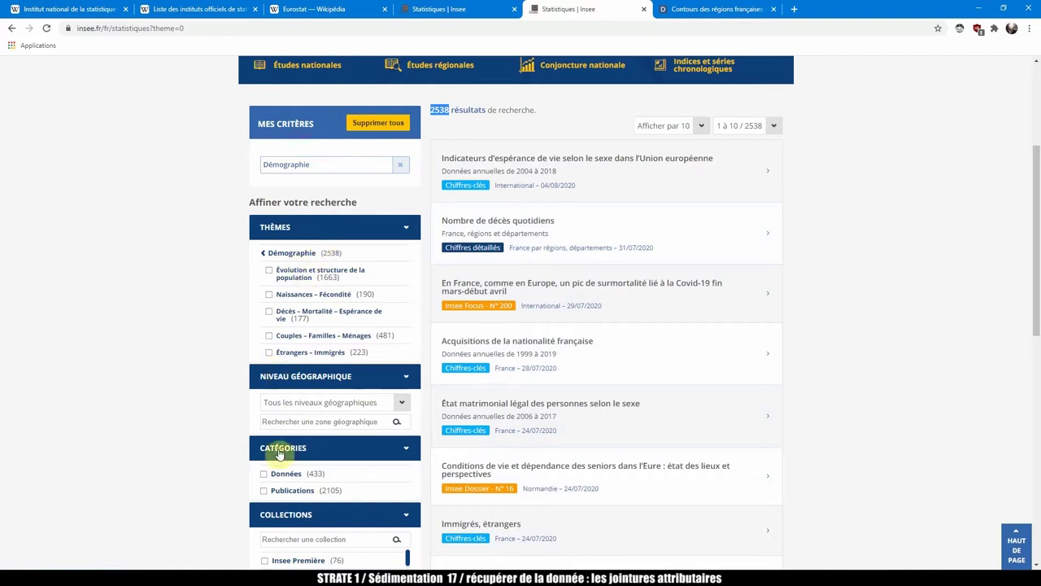
Filter the Démographie search results to the Bases de données subcategory of Données
{"action": "scroll", "coordinate": [236, 438], "scroll_direction": "down", "scroll_amount": 2}
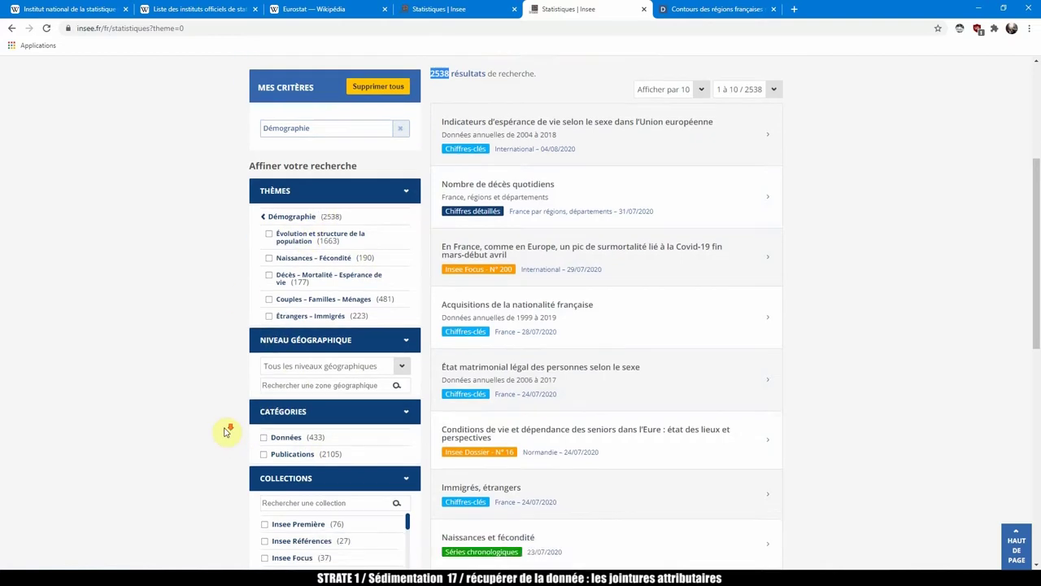
{"action": "left_click", "coordinate": [265, 311]}
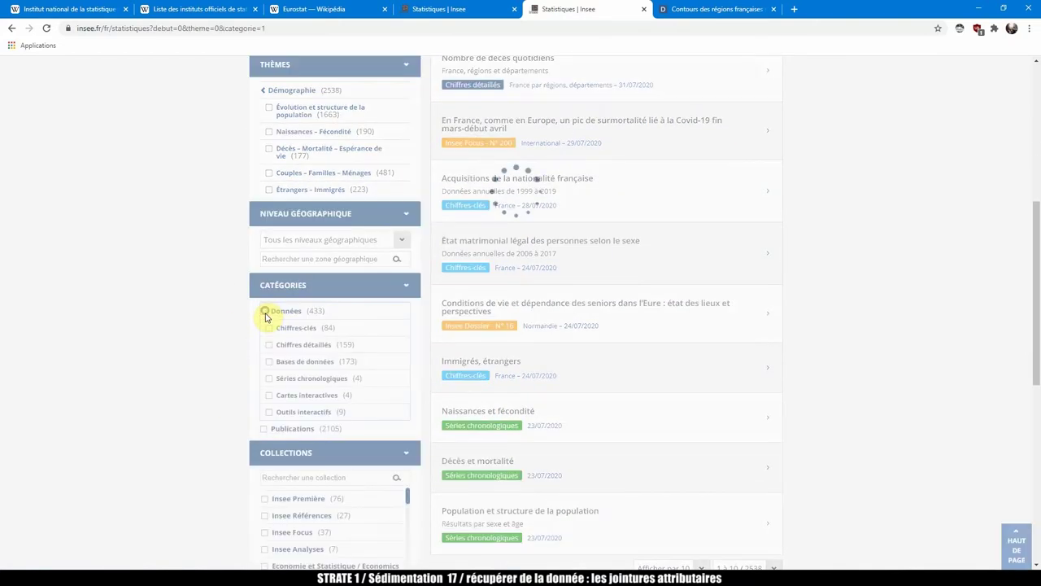
{"action": "left_click", "coordinate": [273, 362]}
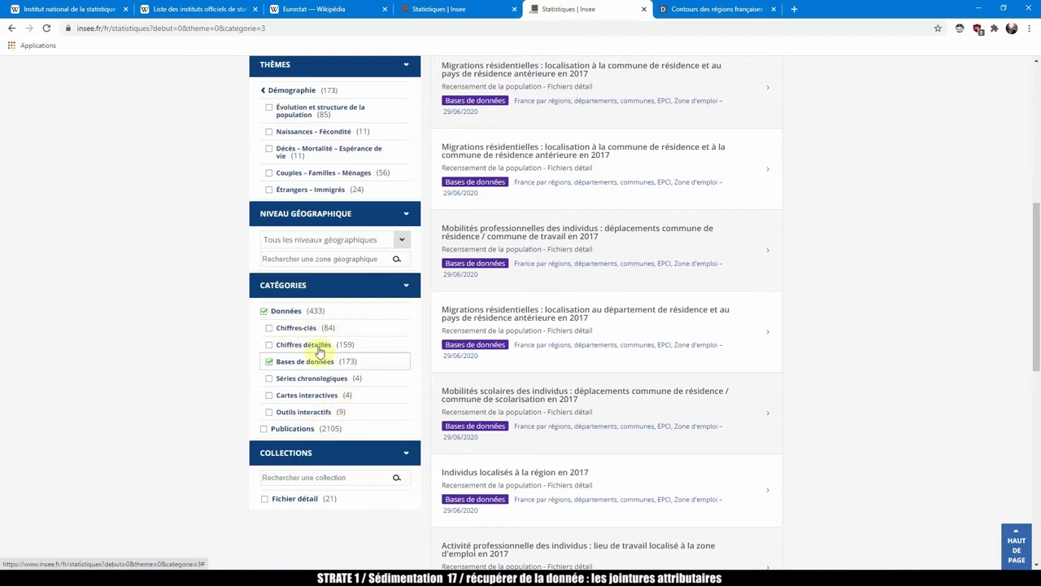
{"action": "left_click", "coordinate": [333, 367]}
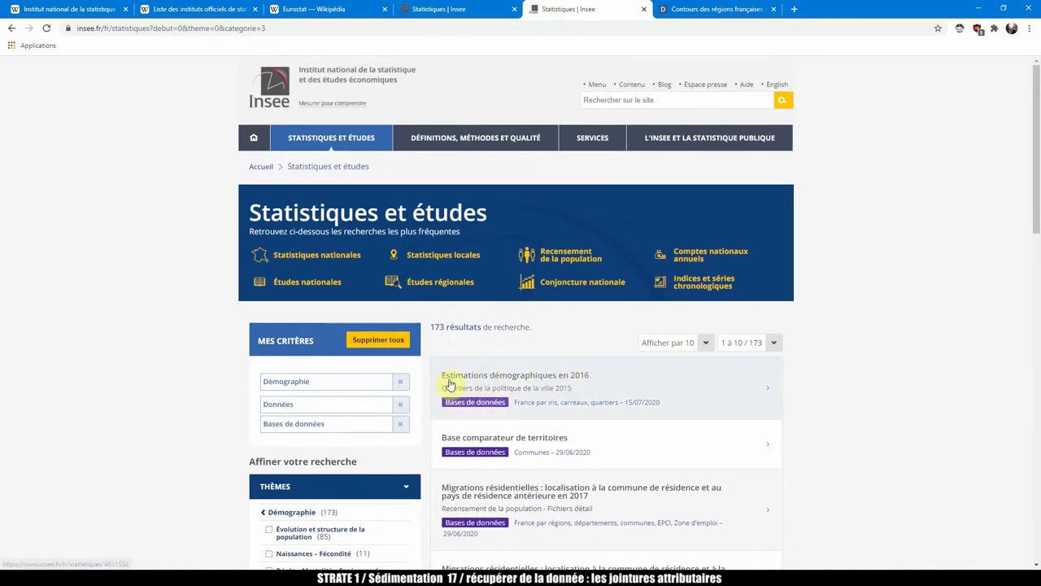
Open the "Estimations démographiques en 2016" result and download its data as an xlsx file
{"action": "left_click", "coordinate": [525, 380]}
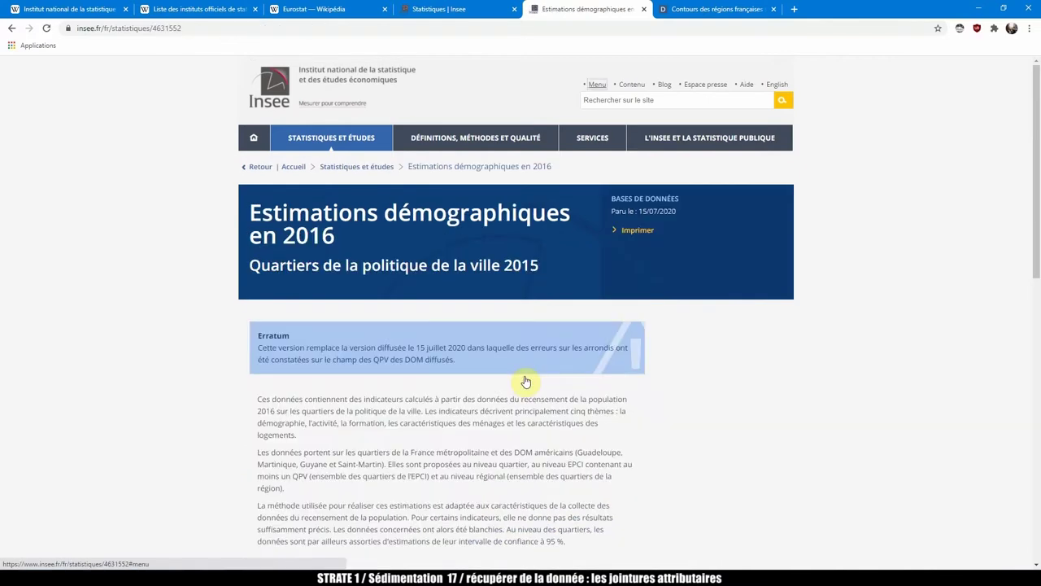
{"action": "scroll", "coordinate": [309, 342], "scroll_direction": "down", "scroll_amount": 4}
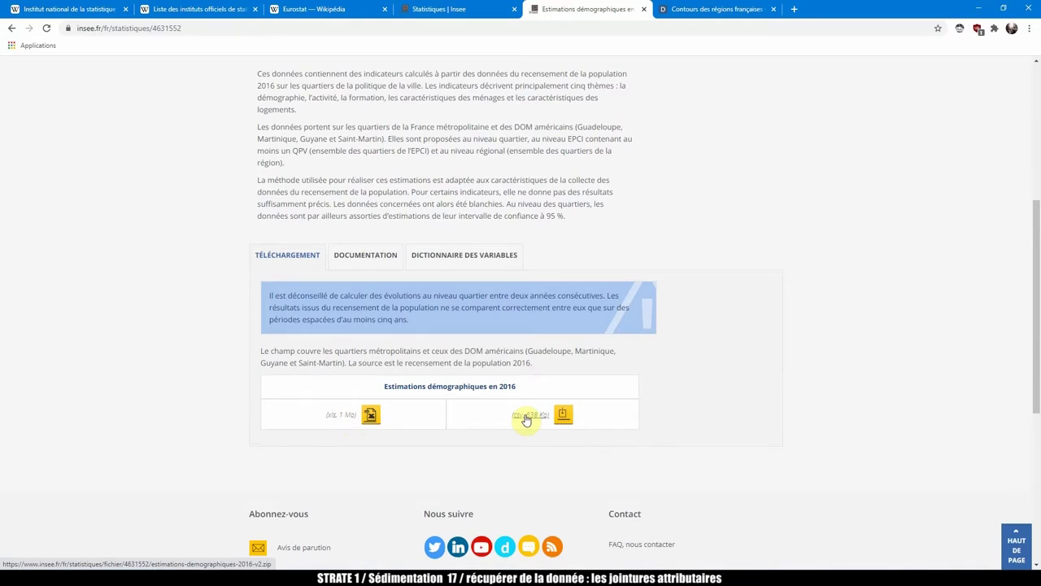
{"action": "left_click", "coordinate": [341, 419]}
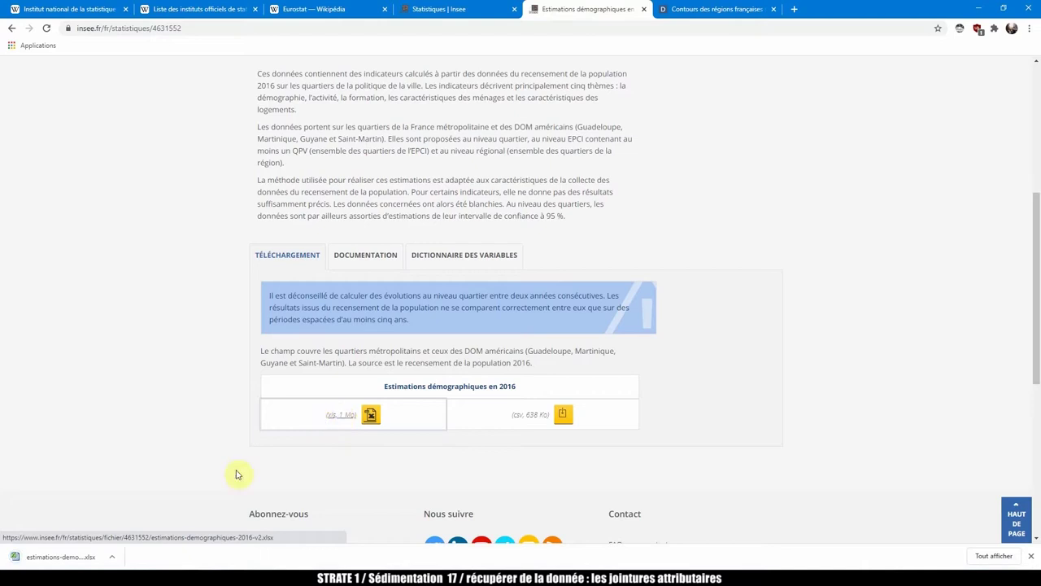
Open the downloaded estimations-demographiques-2016-v2.xlsx in Excel from its folder and enable editing
{"action": "left_click", "coordinate": [111, 558]}
{"action": "left_click", "coordinate": [157, 519]}
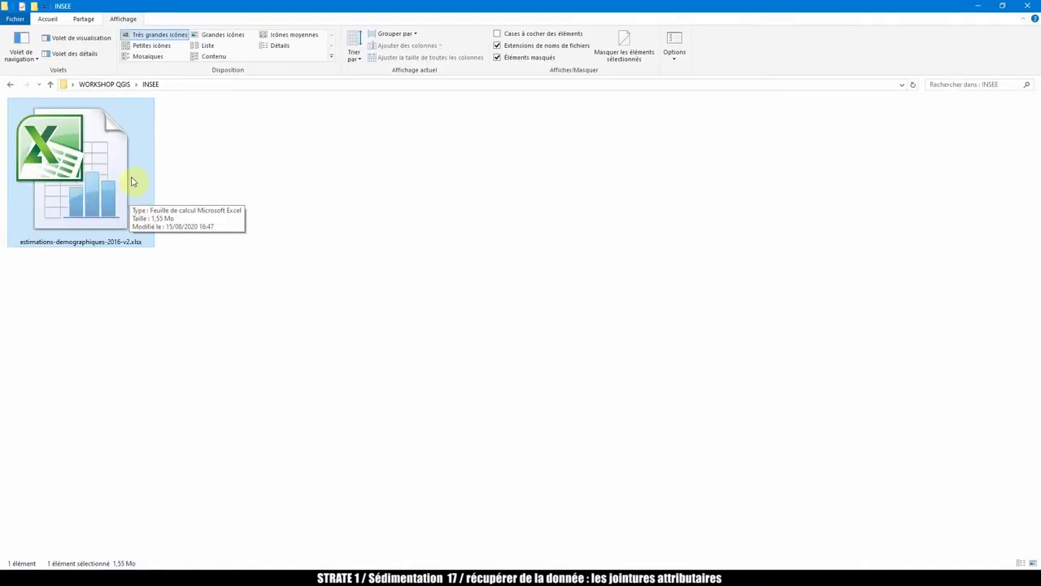
{"action": "double_click", "coordinate": [82, 200]}
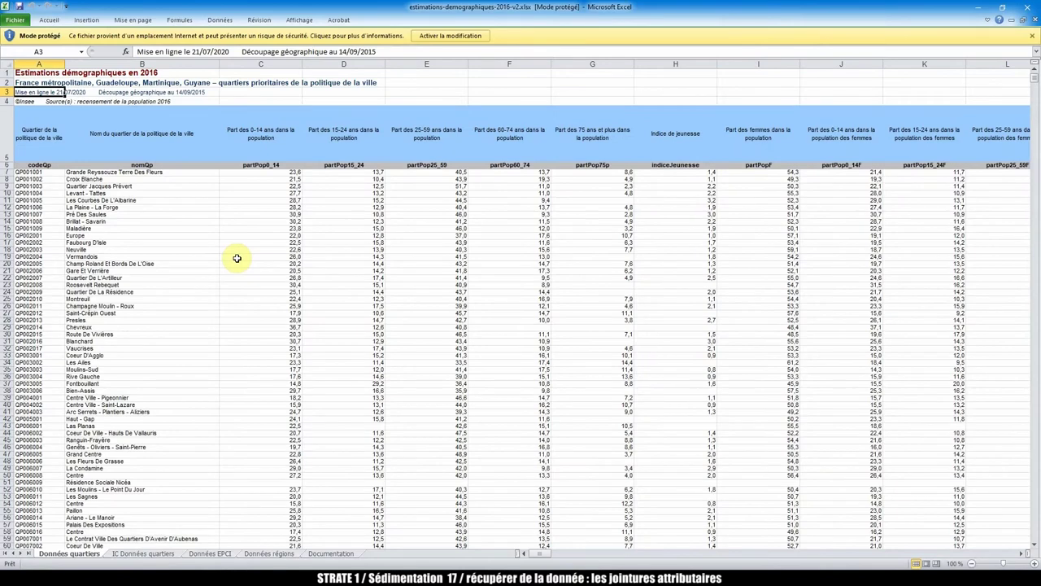
{"action": "left_click", "coordinate": [450, 35]}
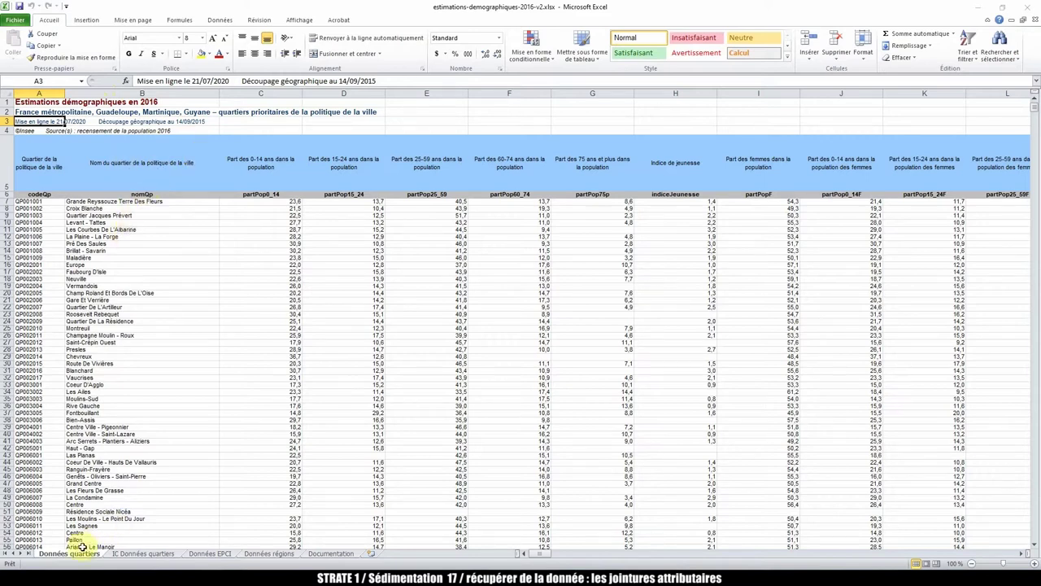
Examine the neighbourhood data and its confidence intervals in the Données quartiers and IC Données quartiers sheets
{"action": "left_click", "coordinate": [125, 558]}
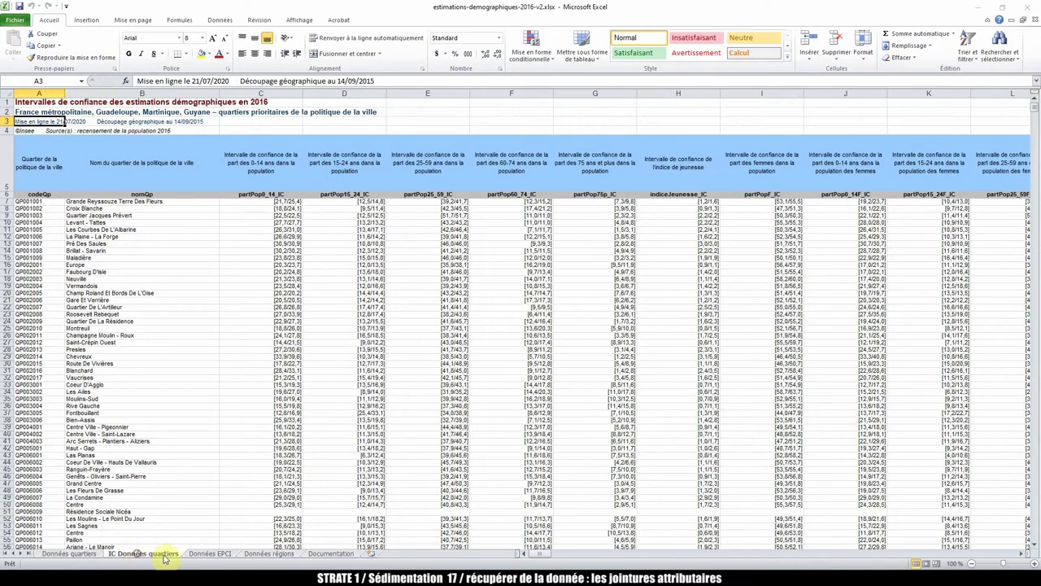
{"action": "left_click", "coordinate": [90, 558]}
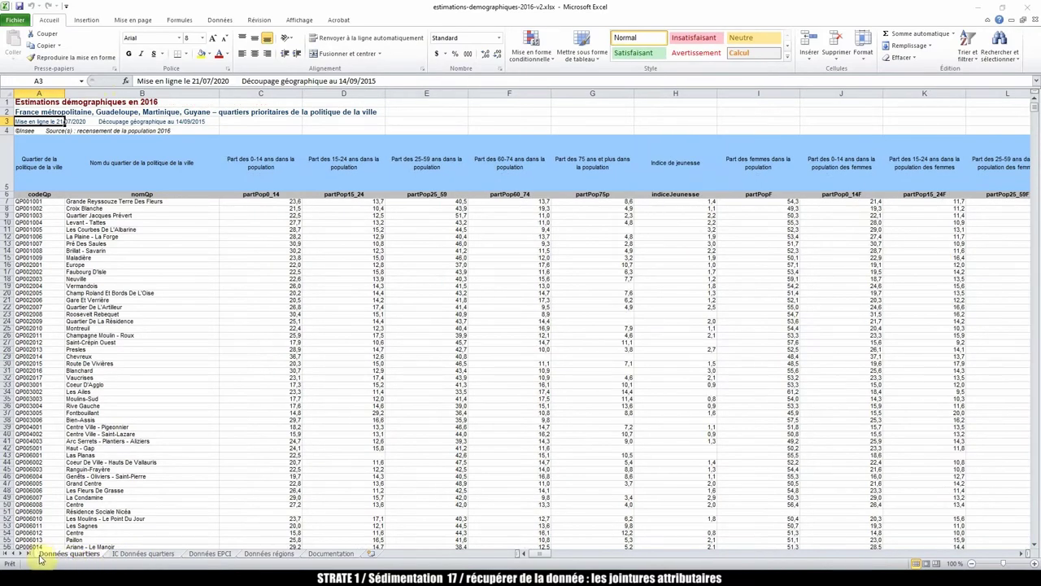
{"action": "scroll", "coordinate": [110, 390], "scroll_direction": "down", "scroll_amount": 20}
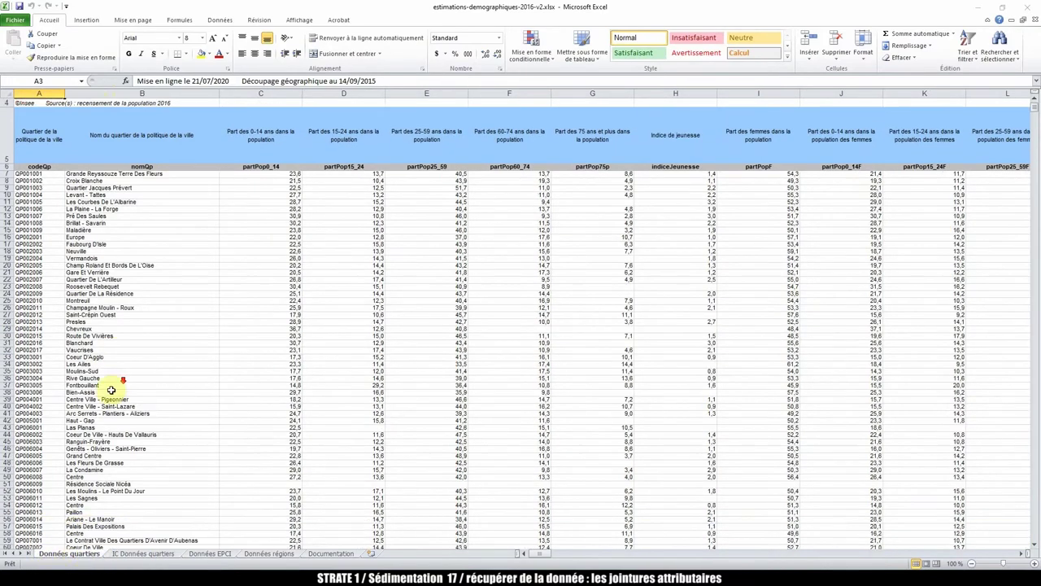
{"action": "scroll", "coordinate": [107, 389], "scroll_direction": "down", "scroll_amount": 15}
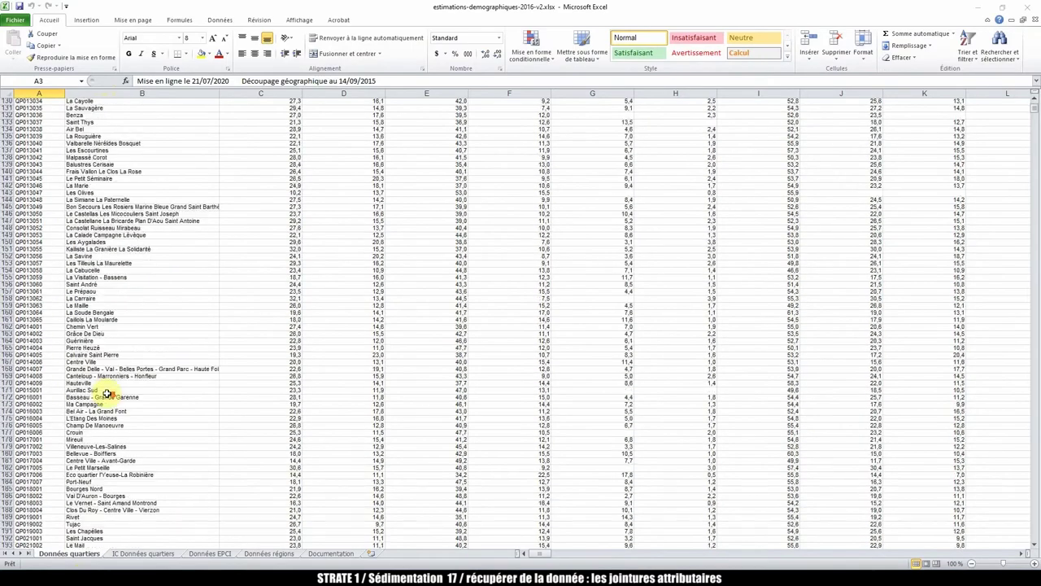
{"action": "left_click", "coordinate": [140, 555]}
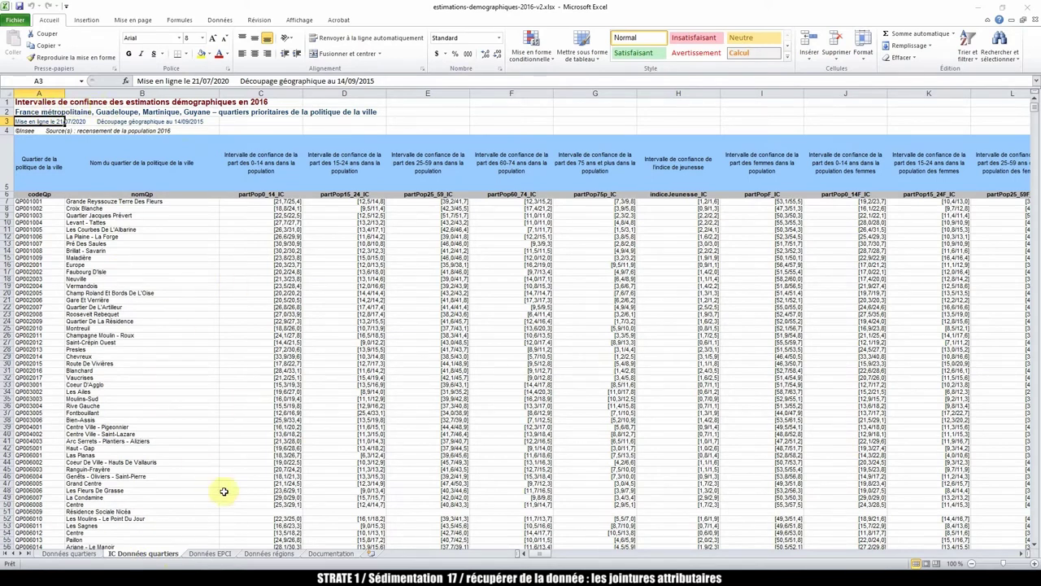
Look through the Données EPCI sheet down to its last record
{"action": "left_click", "coordinate": [213, 554]}
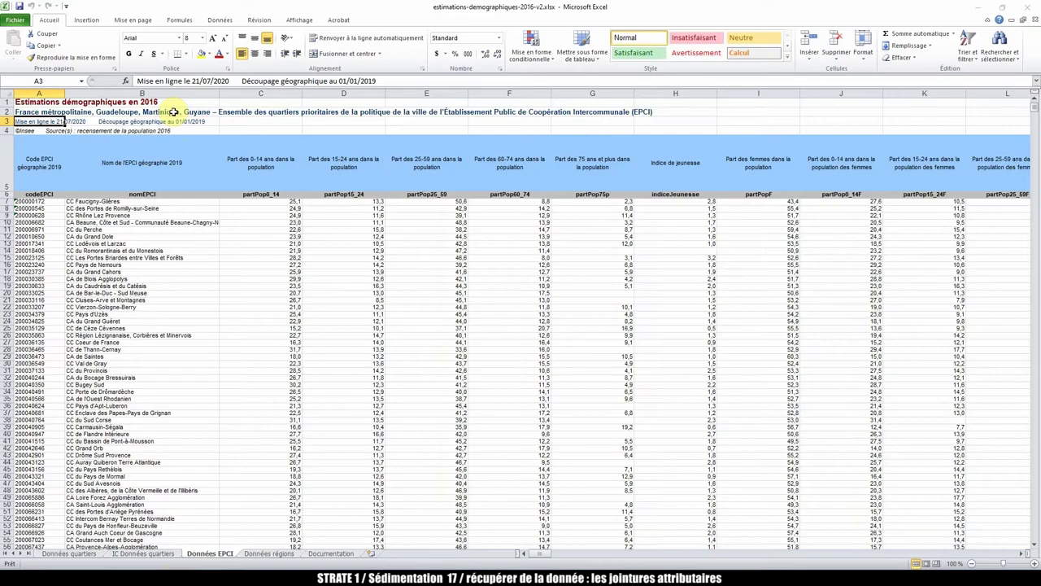
{"action": "scroll", "coordinate": [100, 204], "scroll_direction": "down", "scroll_amount": 20}
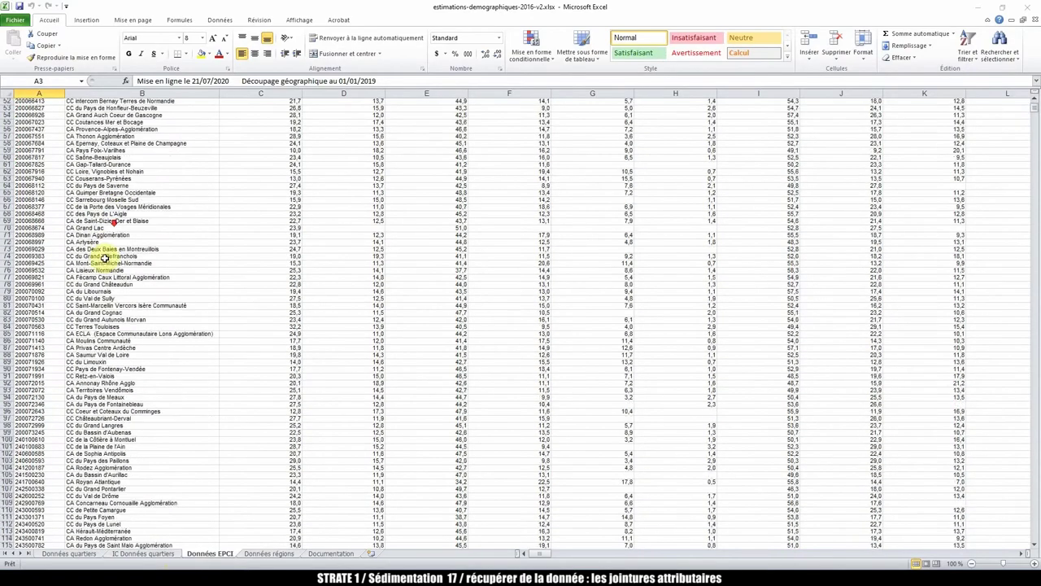
{"action": "scroll", "coordinate": [114, 300], "scroll_direction": "down", "scroll_amount": 15}
{"action": "mouse_move", "coordinate": [1034, 107]}
{"action": "left_mouse_down"}
{"action": "mouse_move", "coordinate": [1035, 120]}
{"action": "mouse_move", "coordinate": [1035, 108]}
{"action": "left_mouse_up"}
{"action": "scroll", "coordinate": [20, 327], "scroll_direction": "down", "scroll_amount": 5}
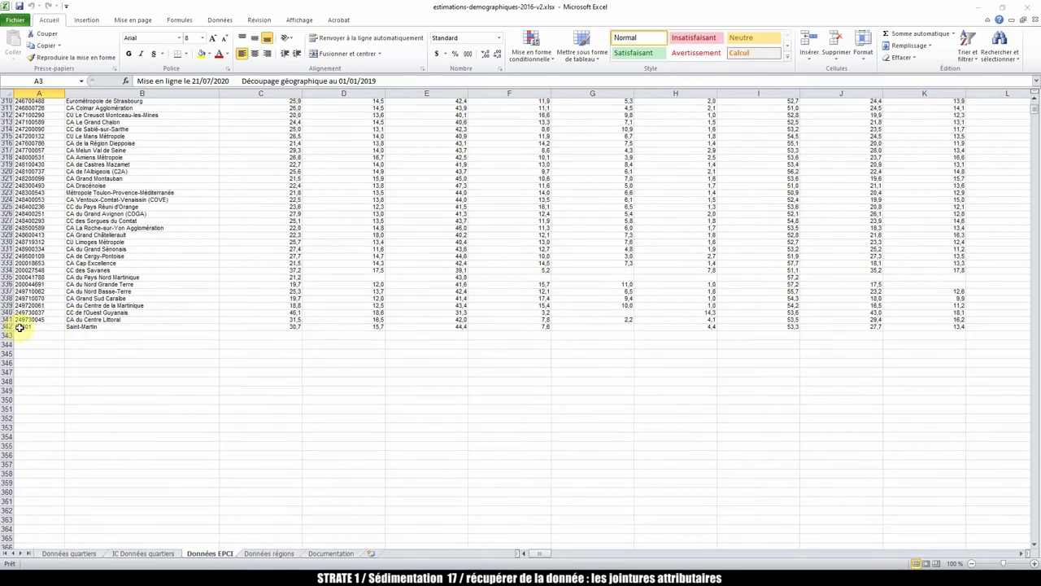
Review all columns of the Données régions sheet and copy rows 6 to 24, from the field names to Saint-Martin
{"action": "left_click", "coordinate": [269, 553]}
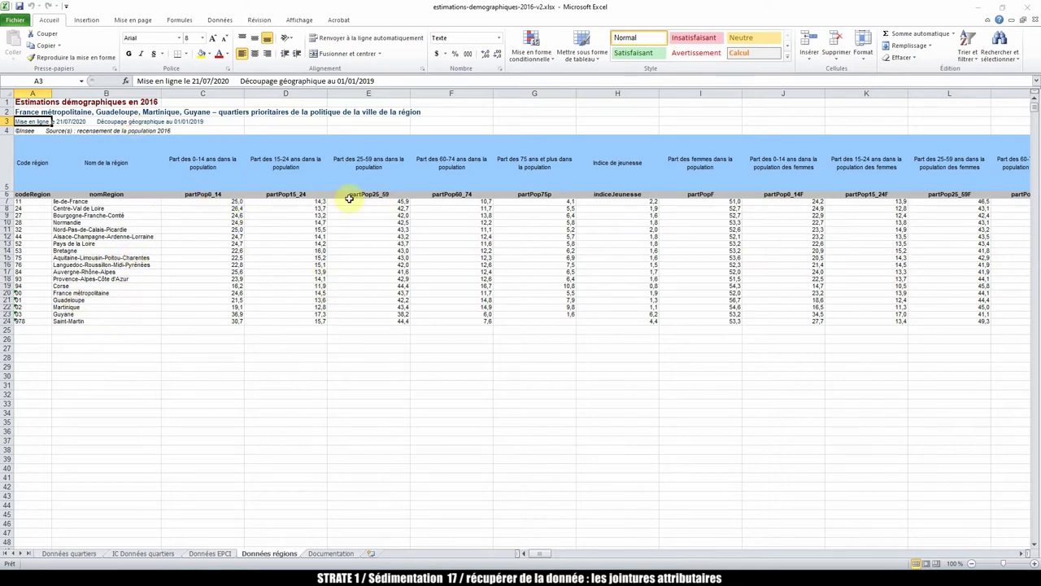
{"action": "left_click_drag", "start_coordinate": [537, 553], "coordinate": [698, 550]}
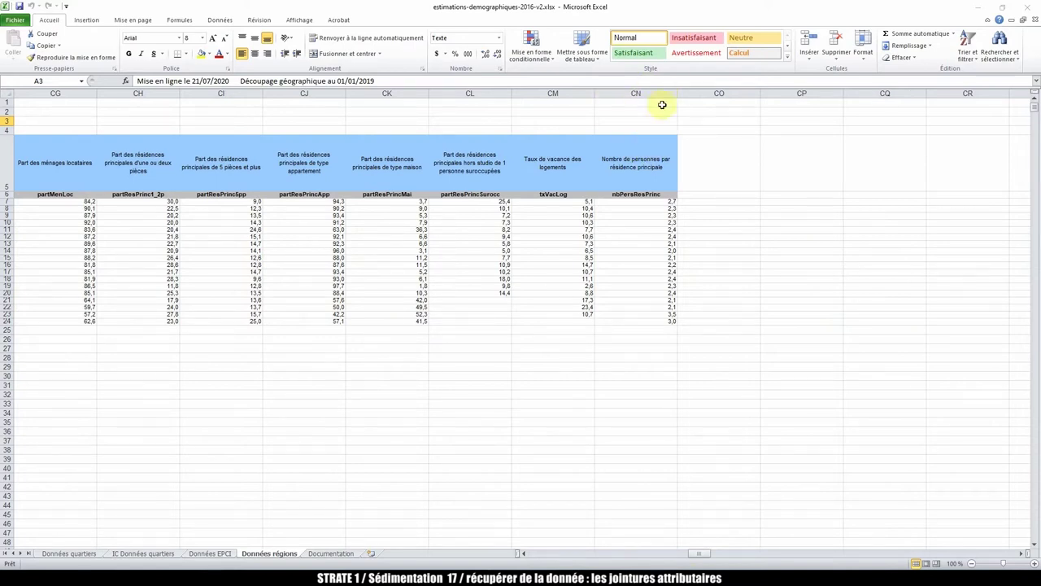
{"action": "left_click_drag", "start_coordinate": [693, 557], "coordinate": [529, 558]}
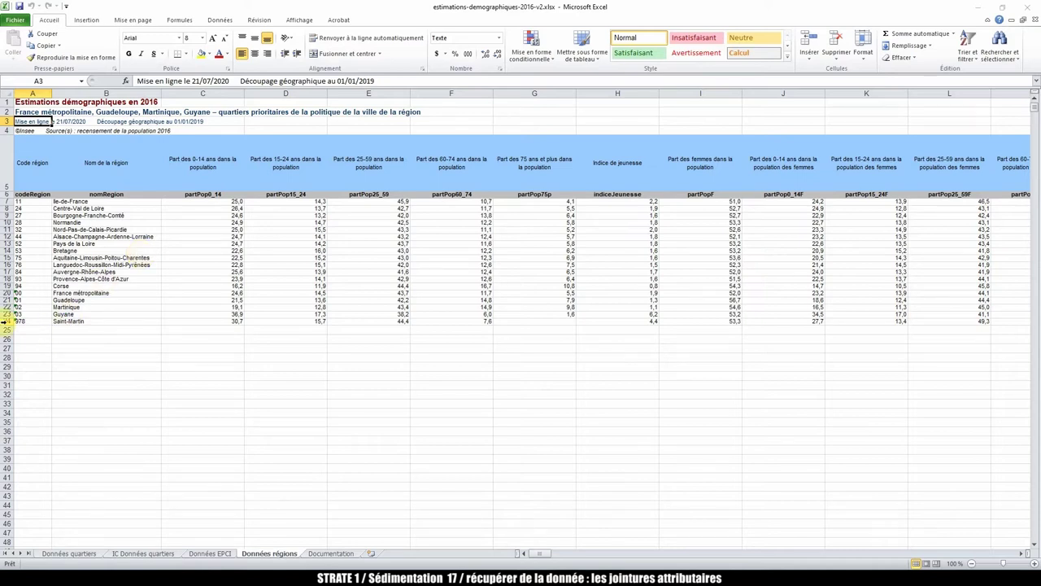
{"action": "left_click_drag", "start_coordinate": [5, 321], "coordinate": [20, 195]}
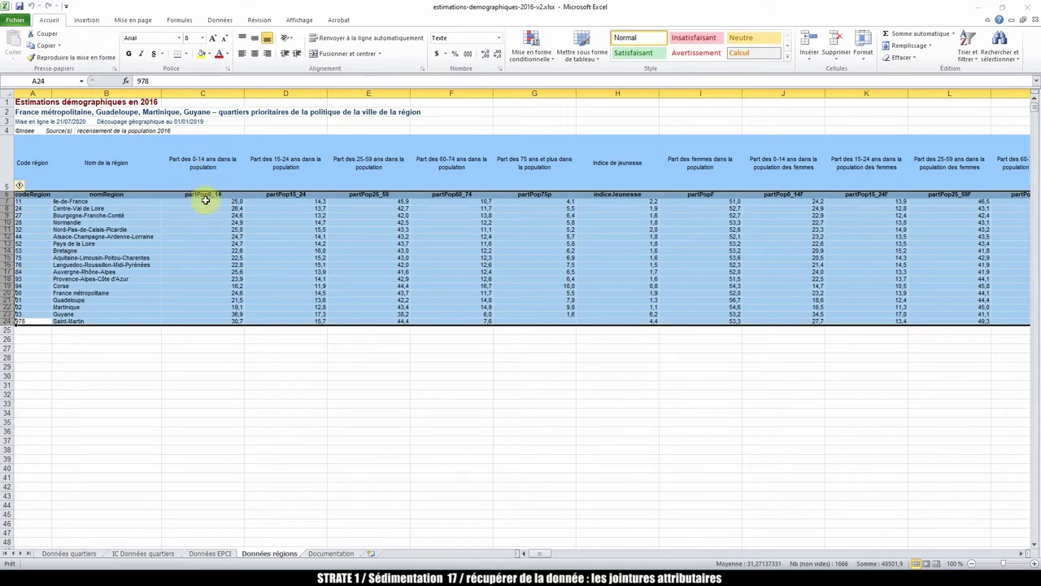
{"action": "key", "text": "ctrl+c"}
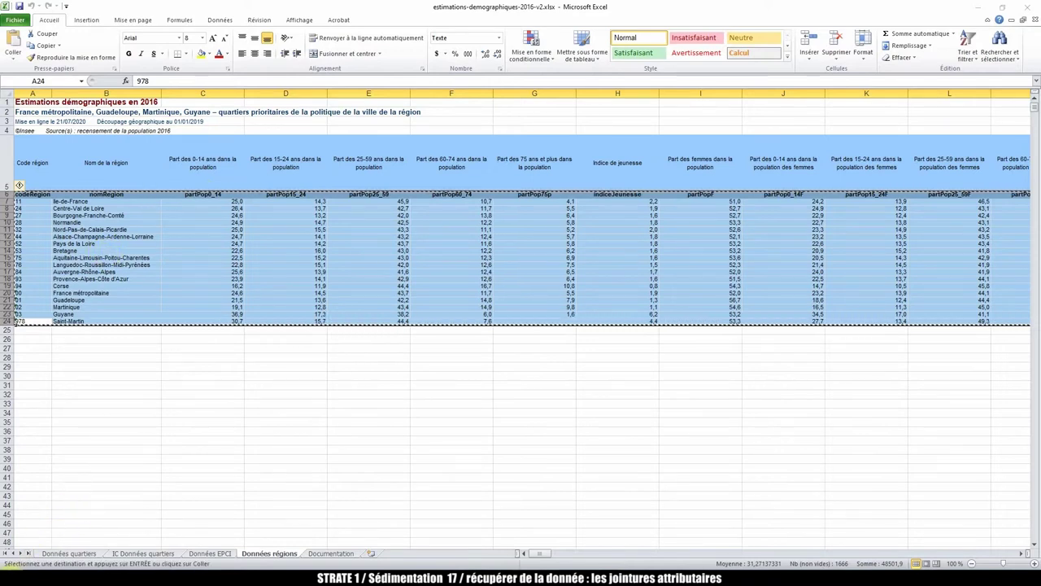
Switch to a new LibreOffice Calc spreadsheet and paste the copied regional rows starting at cell A1
{"action": "key", "text": "super"}
{"action": "type", "text": "libre"}
{"action": "key", "text": "Return"}
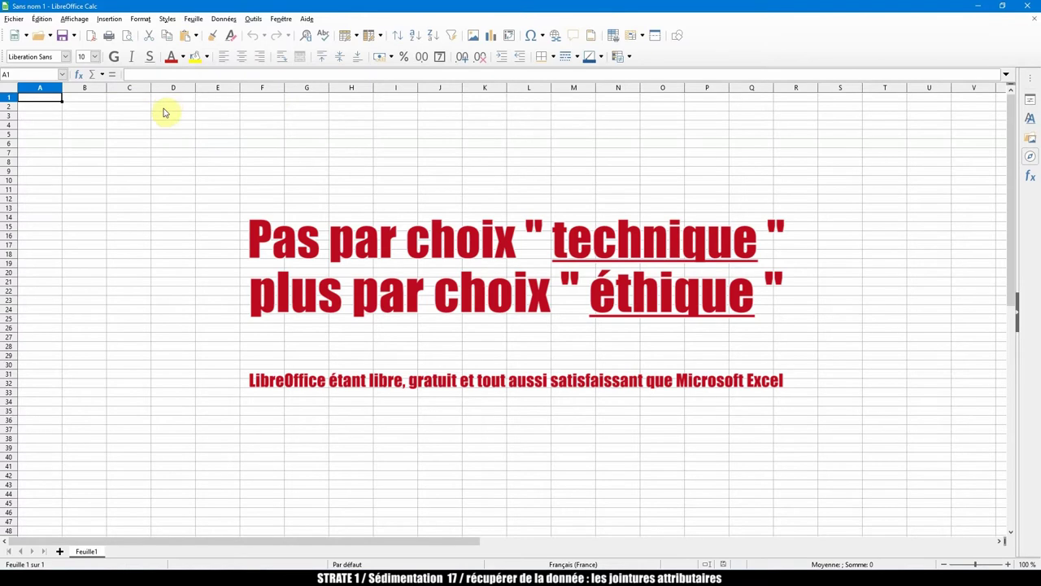
{"action": "left_click", "coordinate": [42, 114]}
{"action": "left_click", "coordinate": [43, 101]}
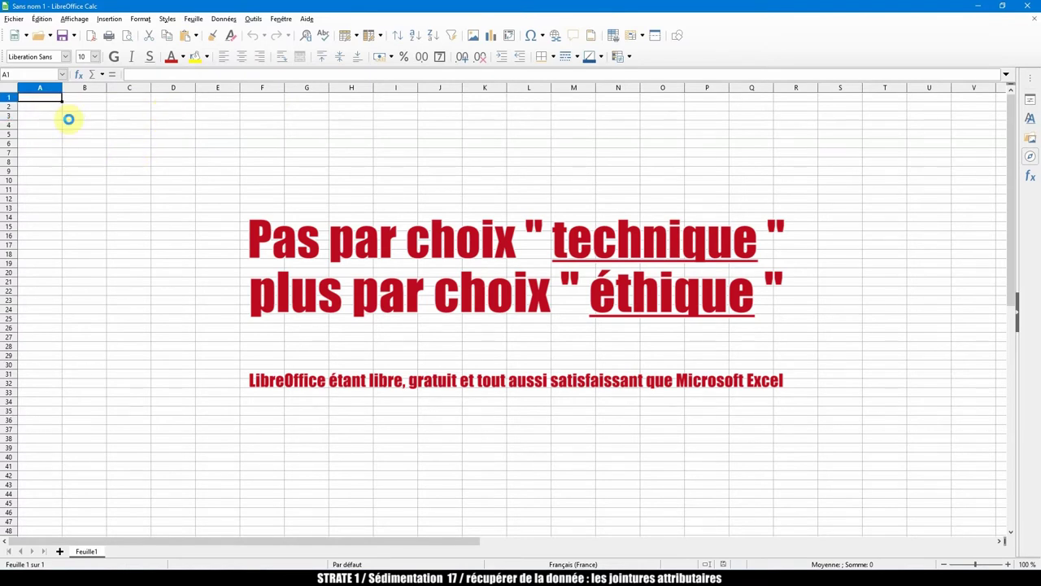
{"action": "key", "text": "ctrl+v"}
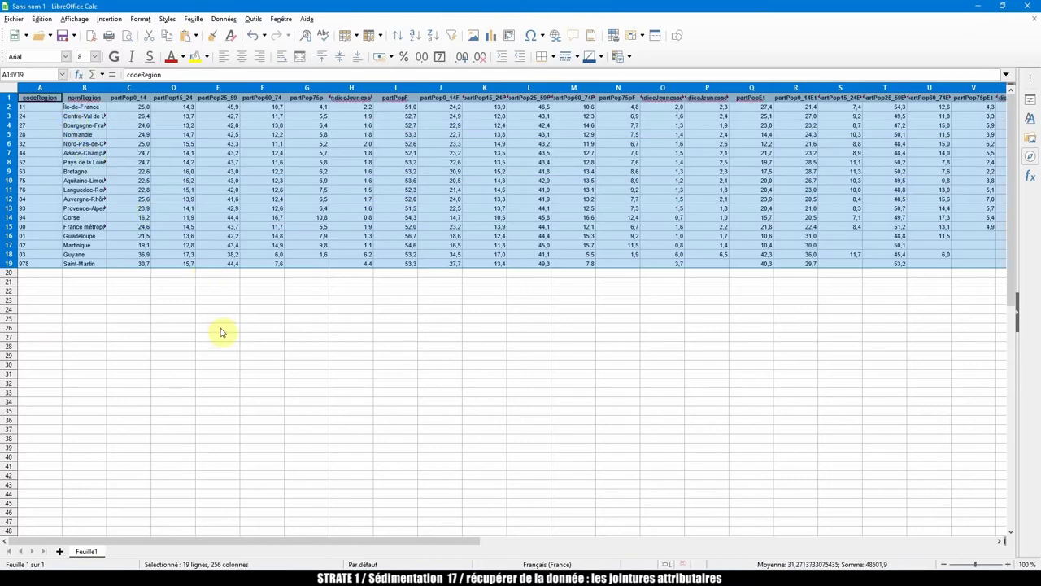
{"action": "left_click", "coordinate": [261, 327]}
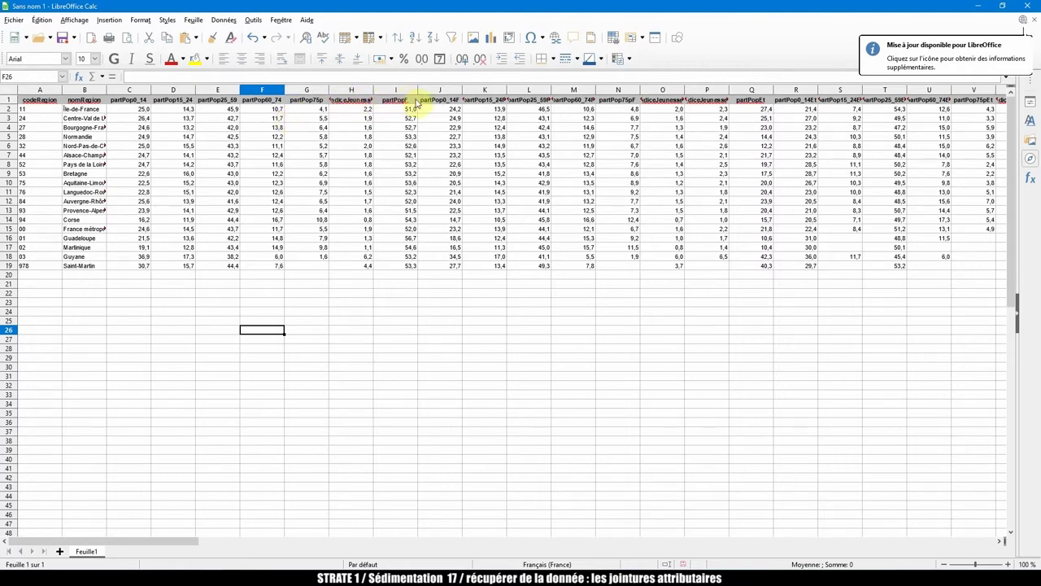
Delete columns I to CN, from partPopF to nbPersResPrinc, and widen column B to fit the region names
{"action": "left_click", "coordinate": [390, 93]}
{"action": "left_click_drag", "start_coordinate": [389, 94], "coordinate": [464, 93]}
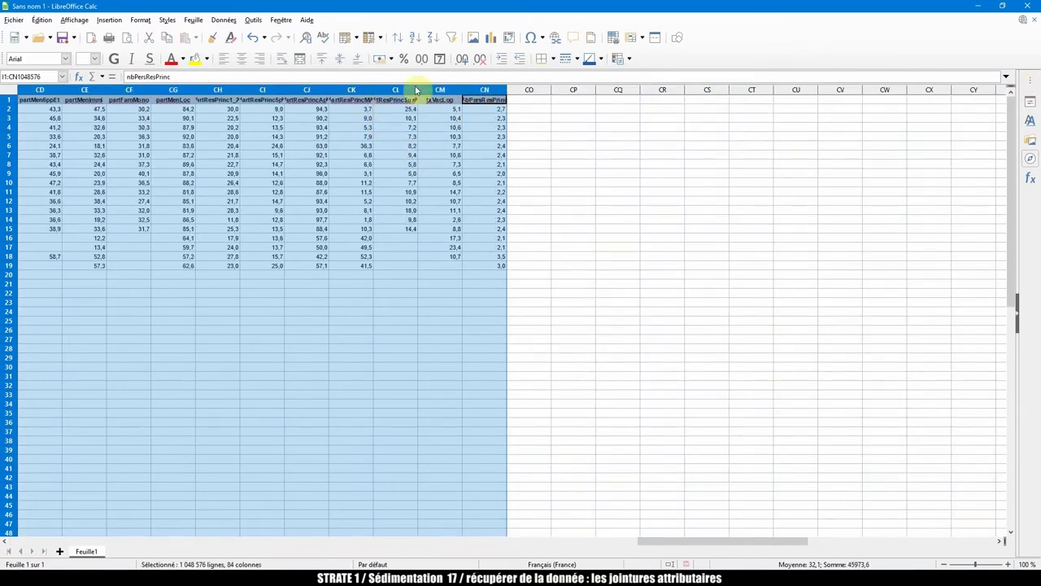
{"action": "right_click", "coordinate": [484, 91]}
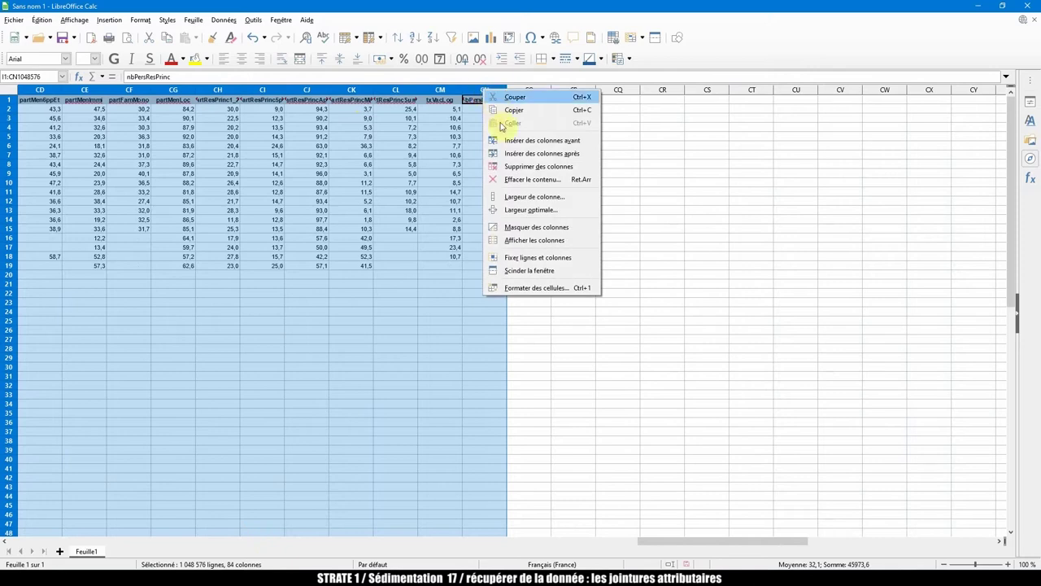
{"action": "left_click", "coordinate": [514, 166]}
{"action": "left_click_drag", "start_coordinate": [504, 540], "coordinate": [48, 540]}
{"action": "left_click", "coordinate": [78, 318]}
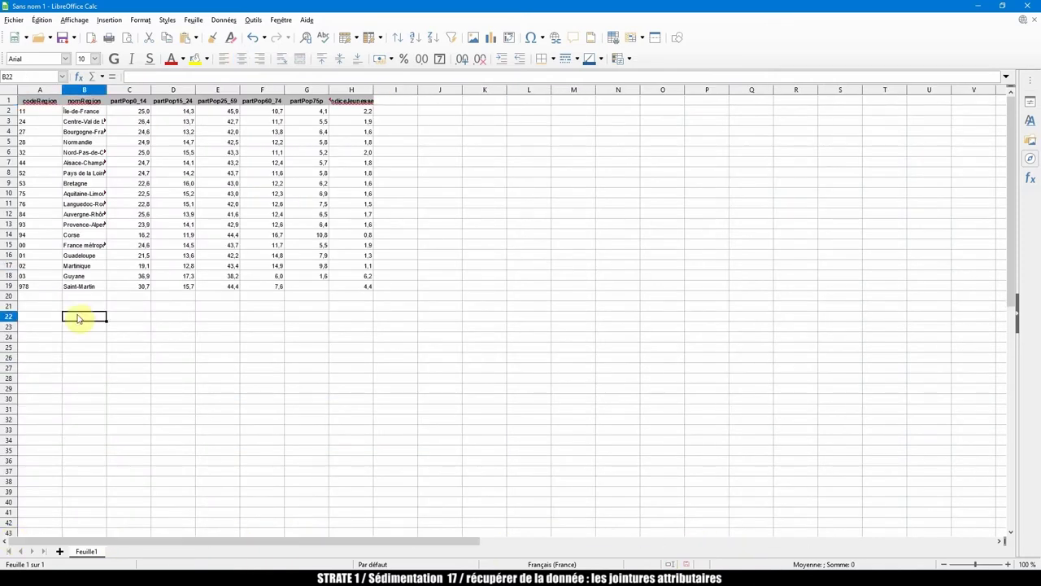
{"action": "left_click", "coordinate": [33, 289]}
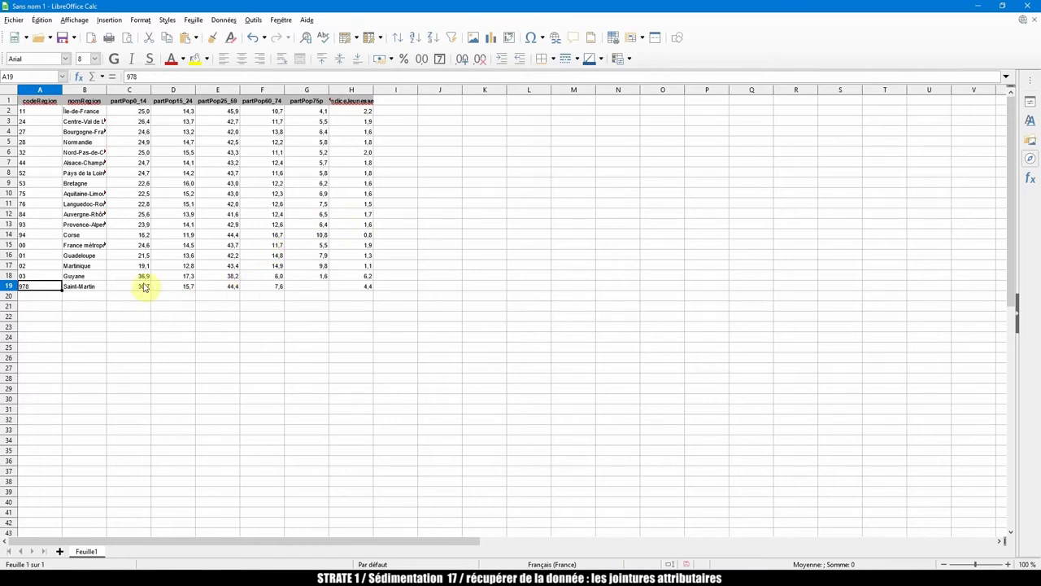
{"action": "left_click_drag", "start_coordinate": [107, 89], "coordinate": [161, 90]}
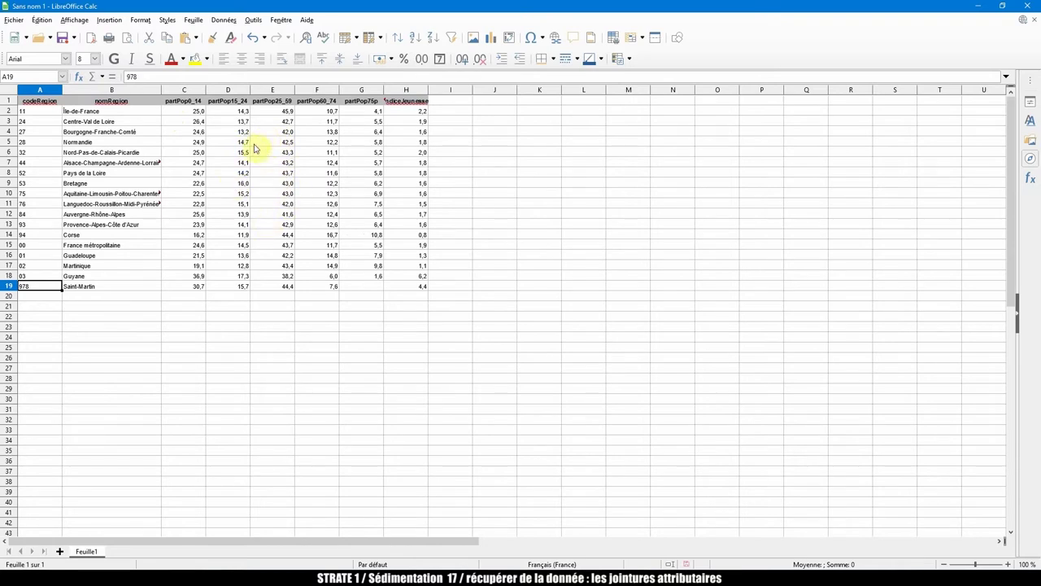
Check the regional table's values in the partPop0_14 and indiceJeunesse columns and its list of region names
{"action": "left_click", "coordinate": [195, 113]}
{"action": "left_click", "coordinate": [195, 122]}
{"action": "left_click", "coordinate": [194, 132]}
{"action": "left_click", "coordinate": [193, 143]}
{"action": "left_click", "coordinate": [191, 153]}
{"action": "left_click", "coordinate": [192, 163]}
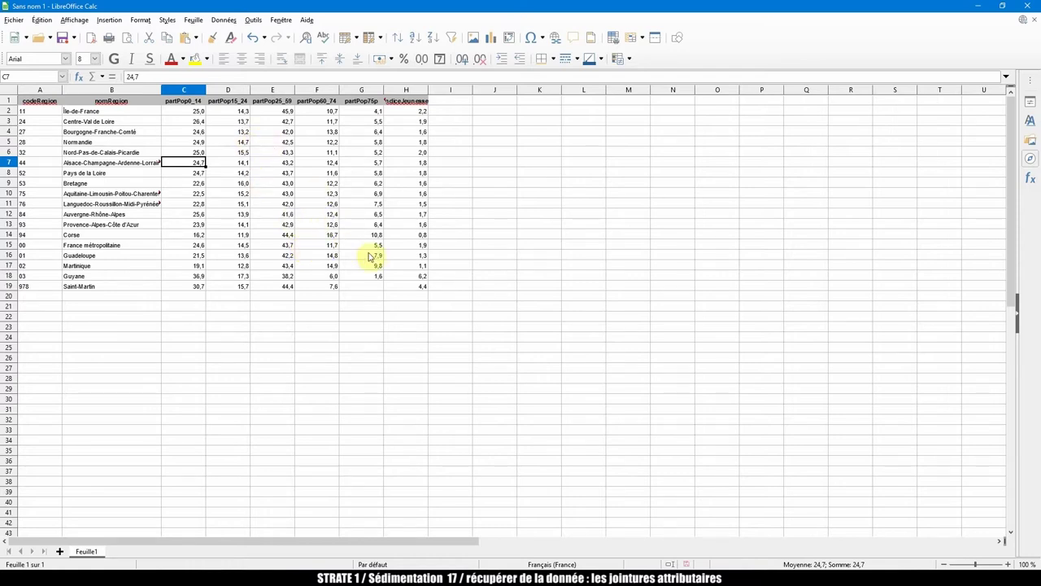
{"action": "left_click", "coordinate": [400, 283]}
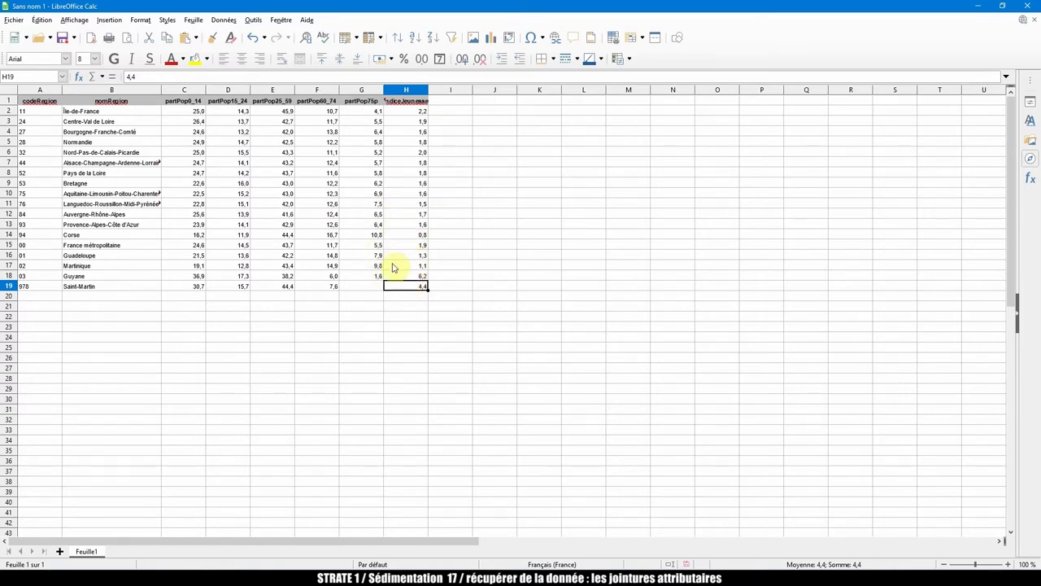
{"action": "left_click_drag", "start_coordinate": [81, 111], "coordinate": [103, 291]}
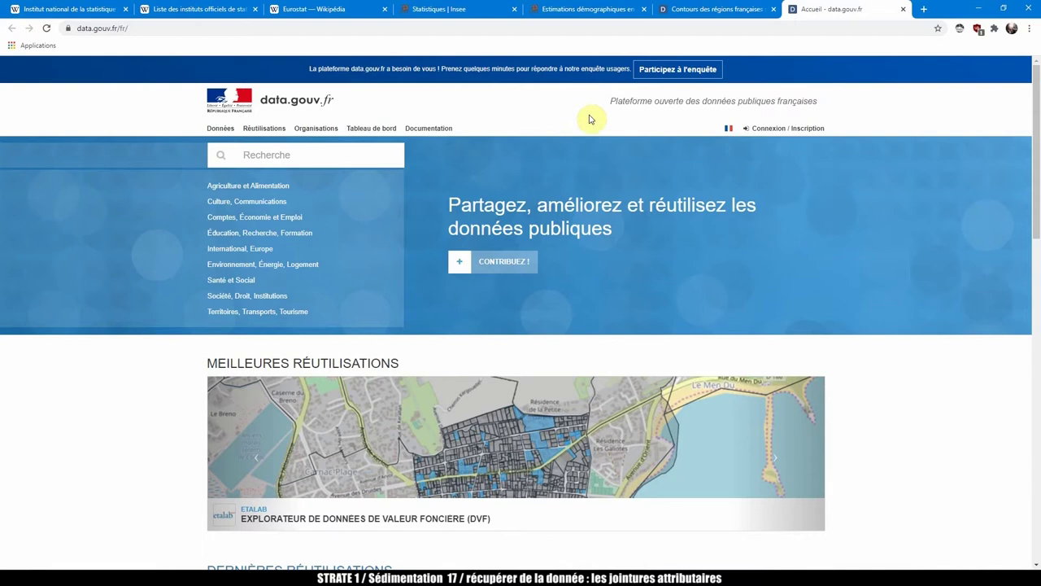
Search data.gouv.fr for "contours région 2016" and open the dataset "Contours des régions françaises sur OpenStreetMap"
{"action": "left_click_drag", "start_coordinate": [686, 101], "coordinate": [816, 103]}
{"action": "left_click", "coordinate": [826, 111]}
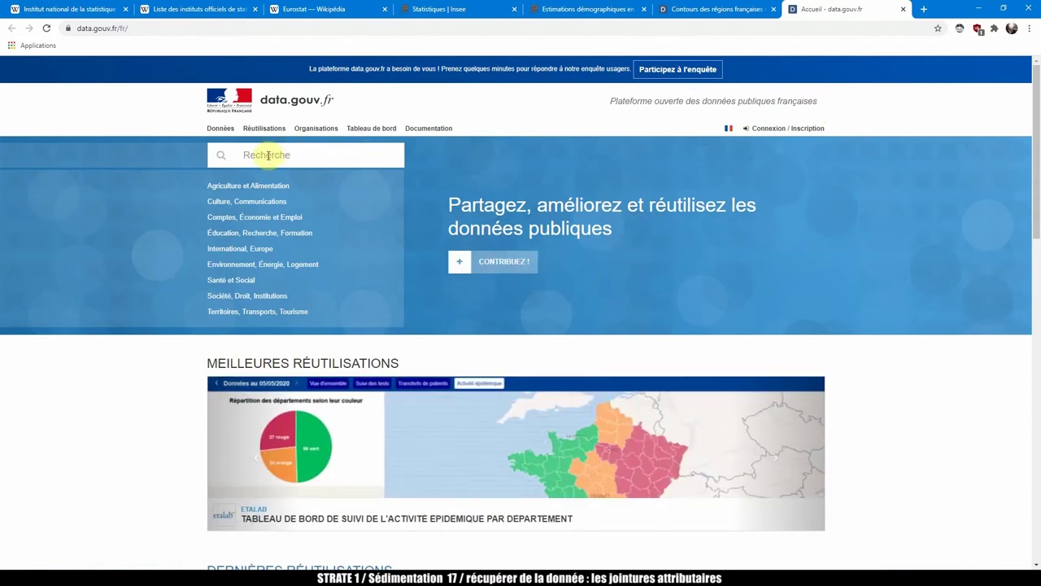
{"action": "type", "text": "ours région 2016"}
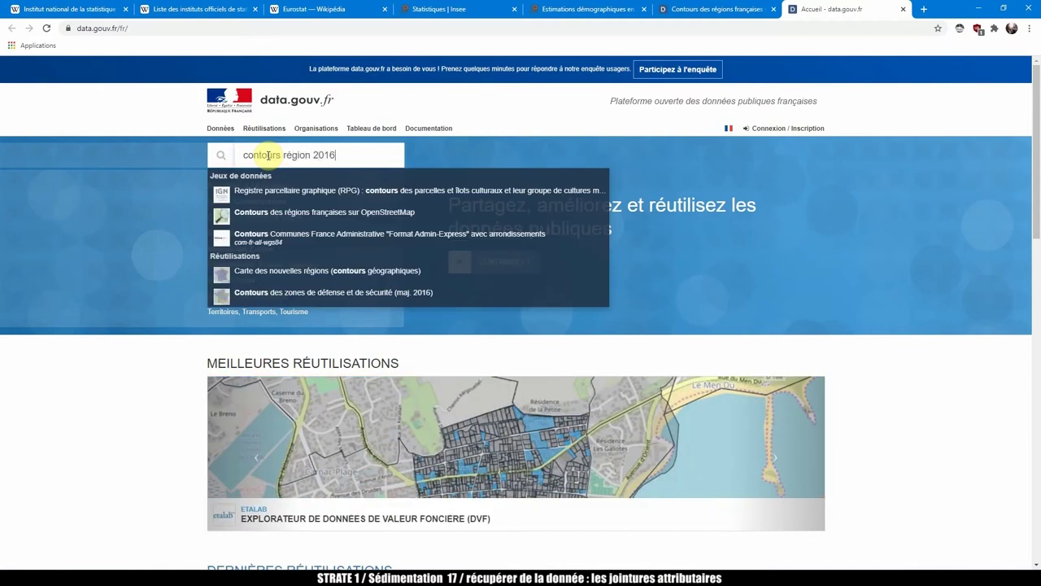
{"action": "key", "text": "Return"}
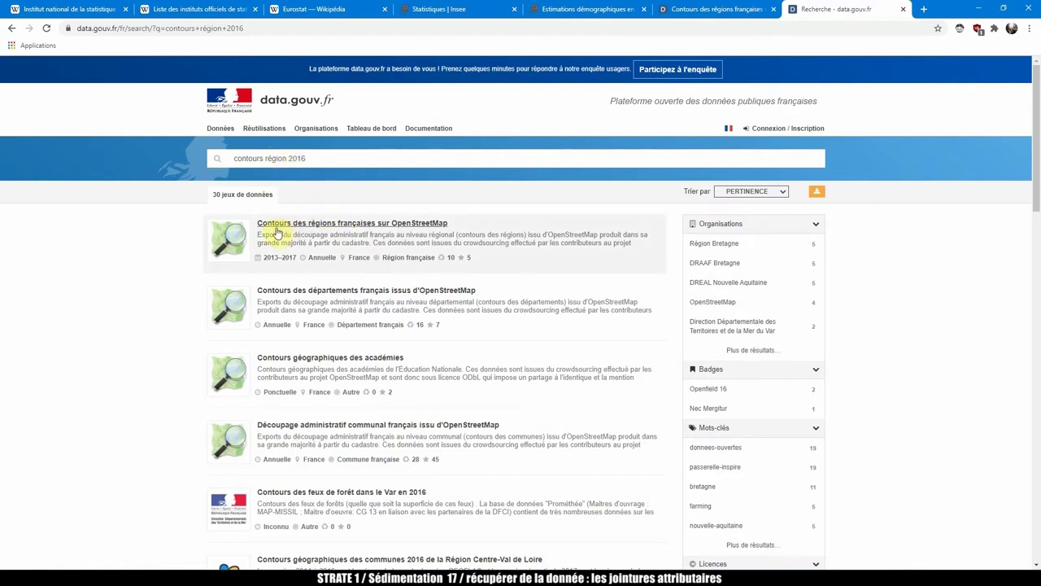
{"action": "left_click", "coordinate": [431, 223]}
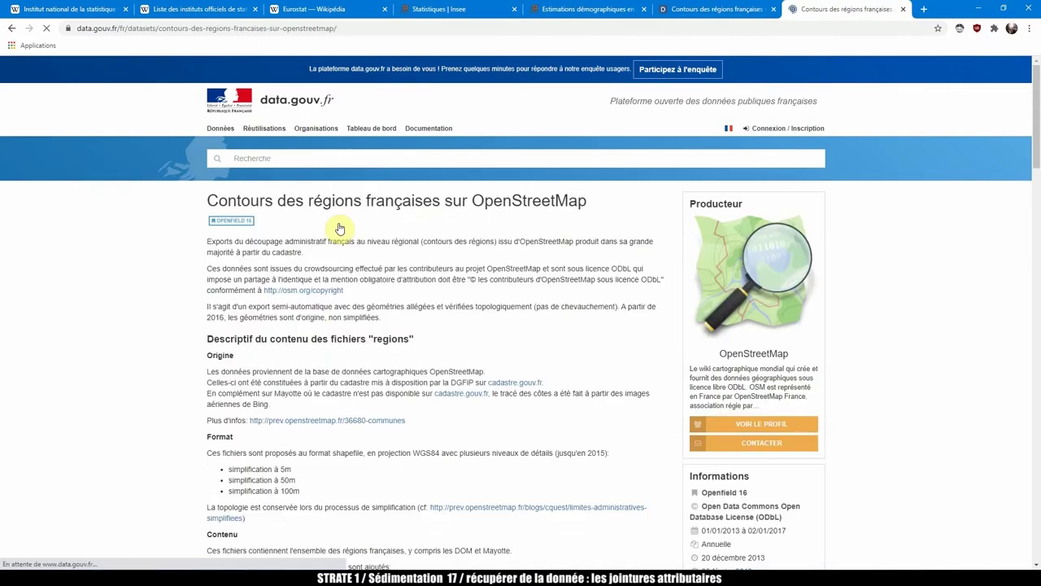
Download the non-simplified WGS84 shapefile "Export 2016, incluant le nouveau découpage et les nouveaux noms" from the dataset's resources
{"action": "scroll", "coordinate": [358, 244], "scroll_direction": "down", "scroll_amount": 10}
{"action": "scroll", "coordinate": [371, 251], "scroll_direction": "down", "scroll_amount": 1}
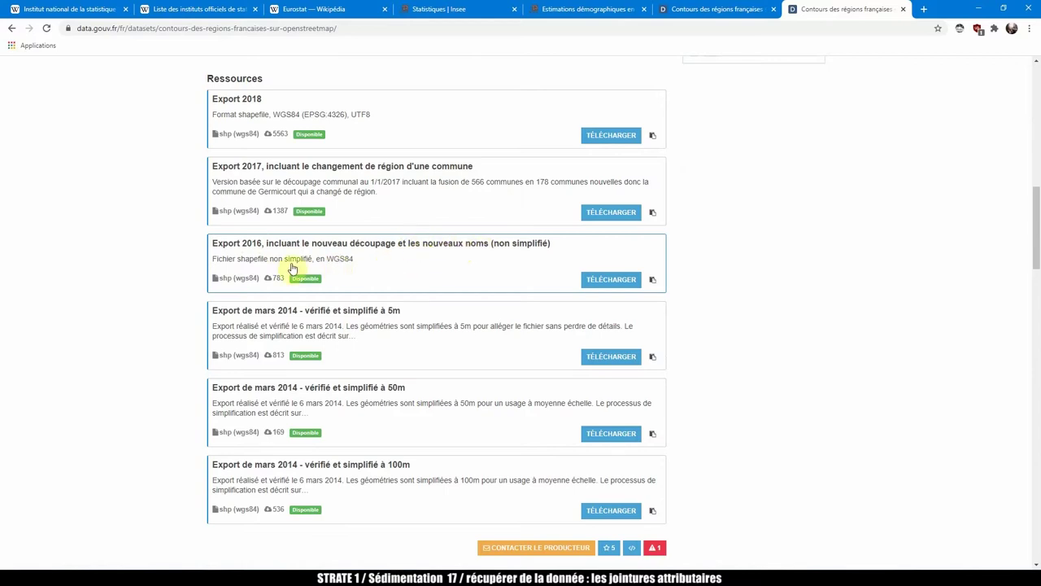
{"action": "left_click_drag", "start_coordinate": [214, 262], "coordinate": [332, 271]}
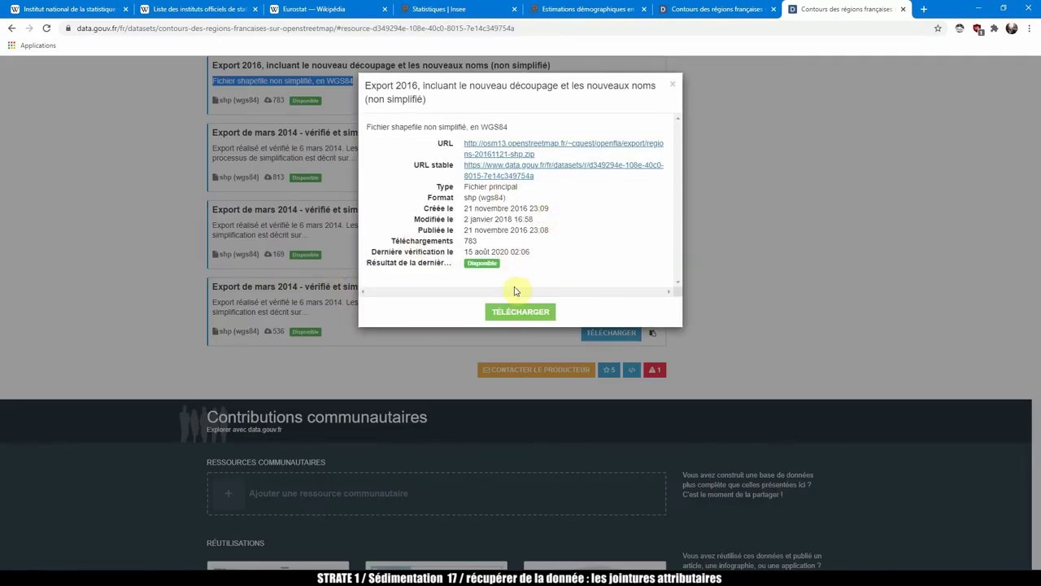
{"action": "left_click", "coordinate": [521, 313]}
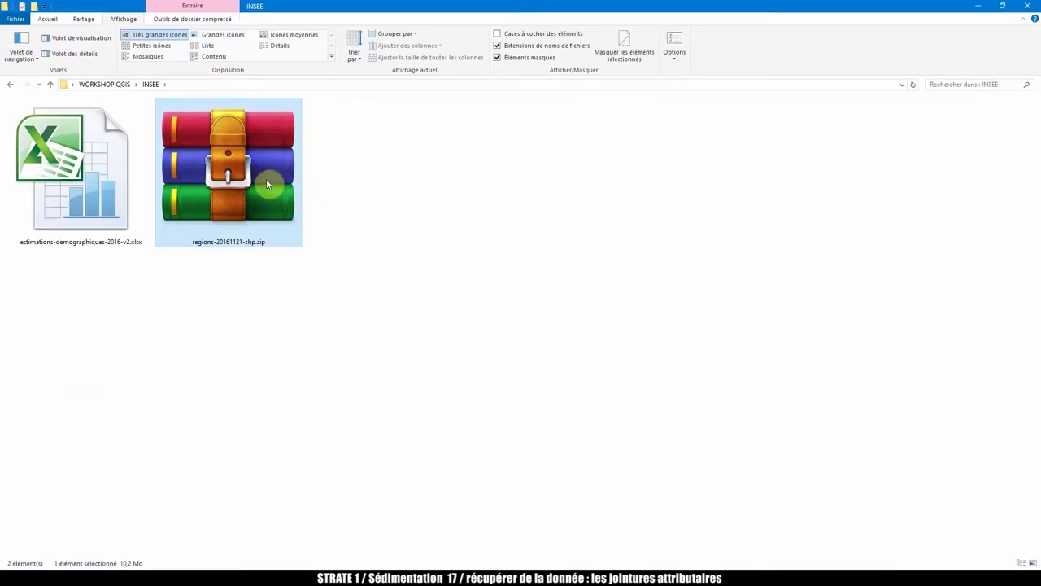
Extract regions-20161121-shp.zip inside the INSEE folder and open the extracted regions-20161121-shp folder
{"action": "right_click", "coordinate": [266, 178]}
{"action": "left_click", "coordinate": [320, 272]}
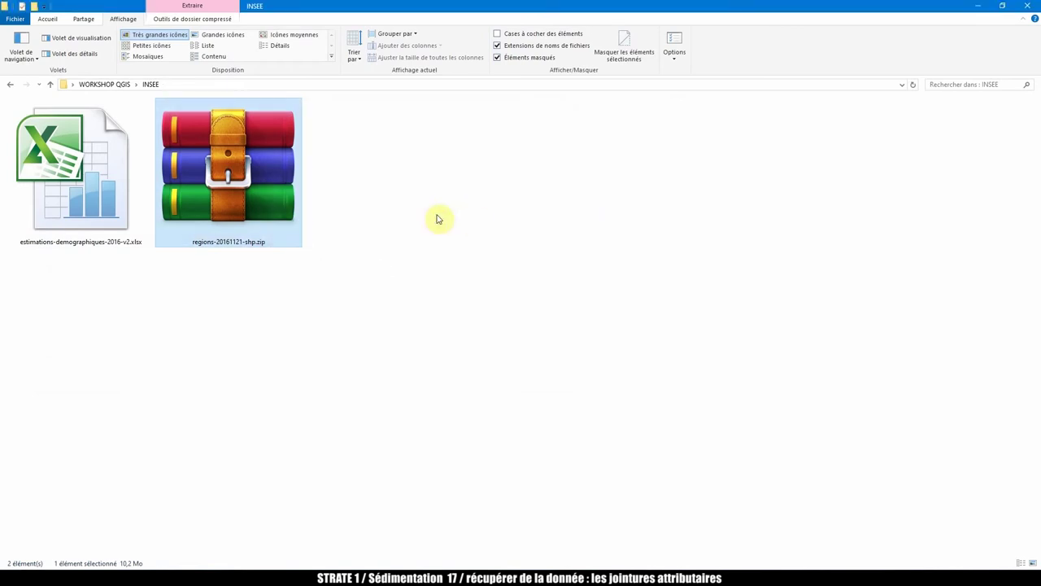
{"action": "double_click", "coordinate": [76, 166]}
Add regions-20161121.shp from the extracted folder to the QGIS project and examine metropolitan France and the overseas regions
{"action": "left_click", "coordinate": [669, 211]}
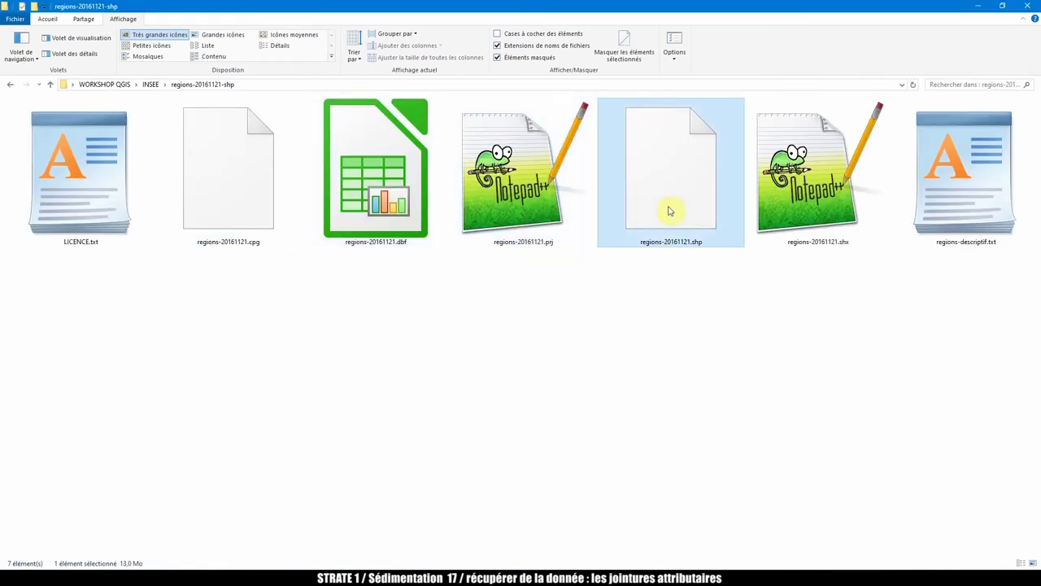
{"action": "mouse_move", "coordinate": [674, 195]}
{"action": "left_mouse_down"}
{"action": "mouse_move", "coordinate": [488, 420]}
{"action": "mouse_move", "coordinate": [495, 565]}
{"action": "mouse_move", "coordinate": [431, 570]}
{"action": "mouse_move", "coordinate": [116, 418]}
{"action": "mouse_move", "coordinate": [107, 429]}
{"action": "left_mouse_up"}
{"action": "scroll", "coordinate": [509, 163], "scroll_direction": "up", "scroll_amount": 1}
{"action": "scroll", "coordinate": [507, 162], "scroll_direction": "down", "scroll_amount": 1}
{"action": "left_click_drag", "start_coordinate": [516, 167], "coordinate": [509, 233]}
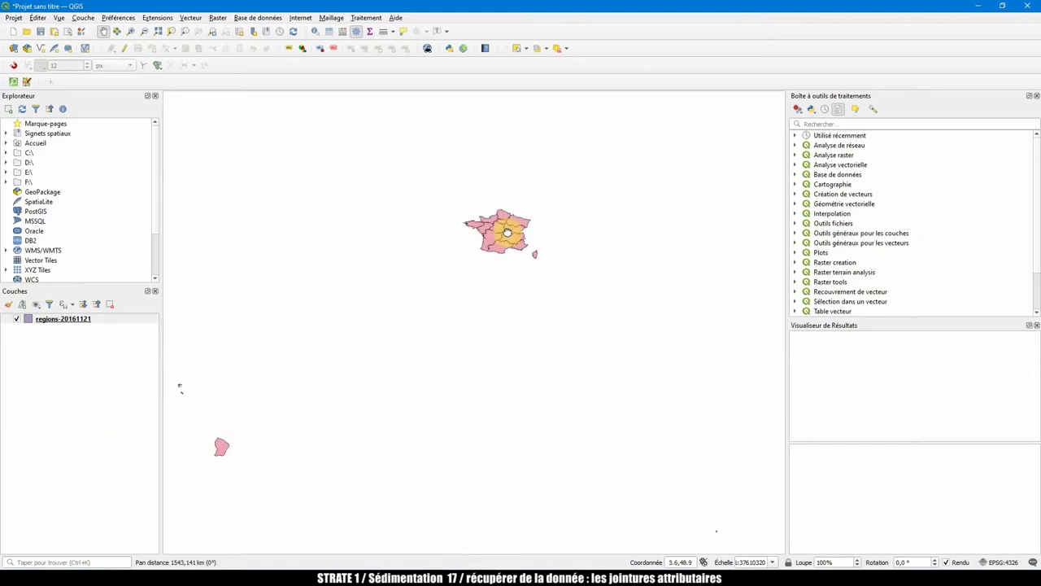
{"action": "scroll", "coordinate": [507, 263], "scroll_direction": "up", "scroll_amount": 4}
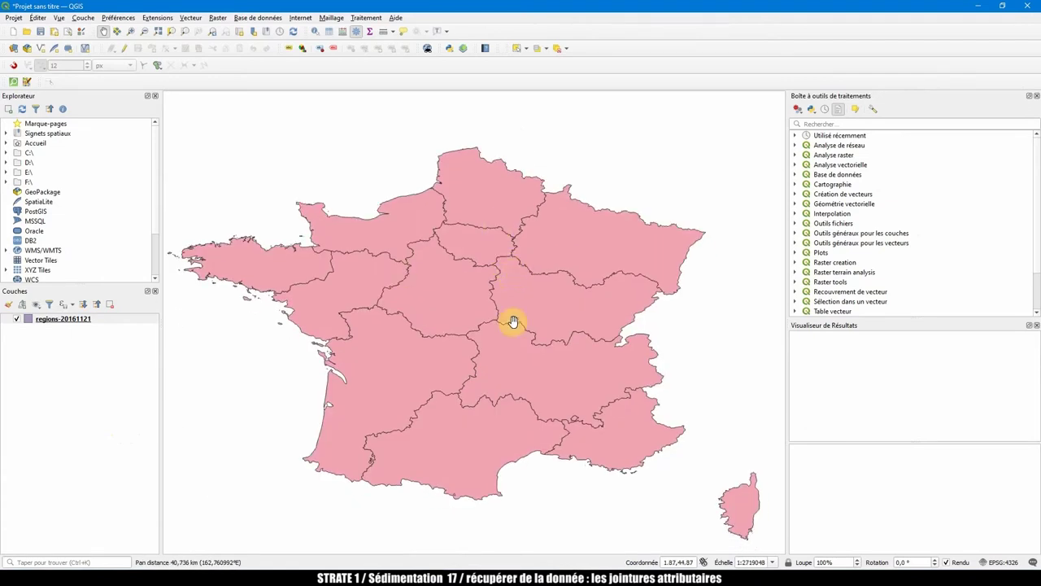
{"action": "scroll", "coordinate": [429, 332], "scroll_direction": "down", "scroll_amount": 4}
{"action": "scroll", "coordinate": [429, 342], "scroll_direction": "up", "scroll_amount": 4}
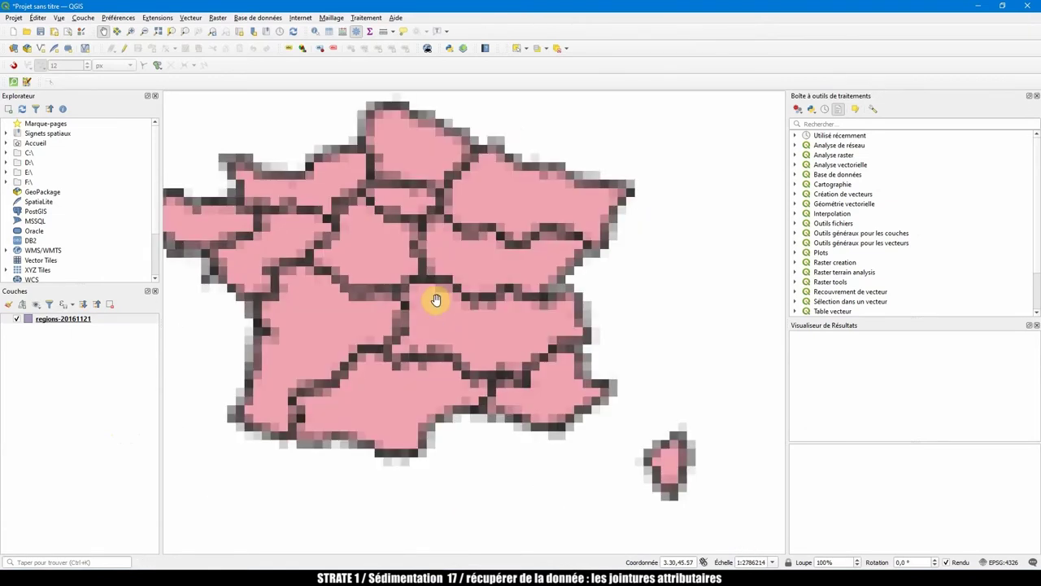
{"action": "scroll", "coordinate": [448, 309], "scroll_direction": "down", "scroll_amount": 2}
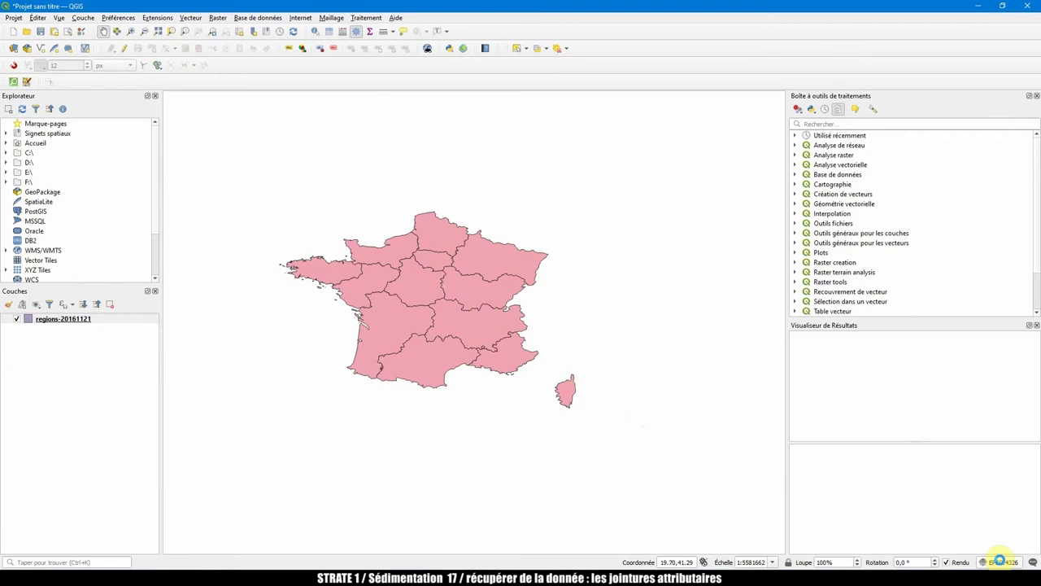
Set the project's coordinate reference system to RGF93 / Lambert-93 (EPSG:2154)
{"action": "left_click", "coordinate": [1000, 562]}
{"action": "left_click", "coordinate": [176, 89]}
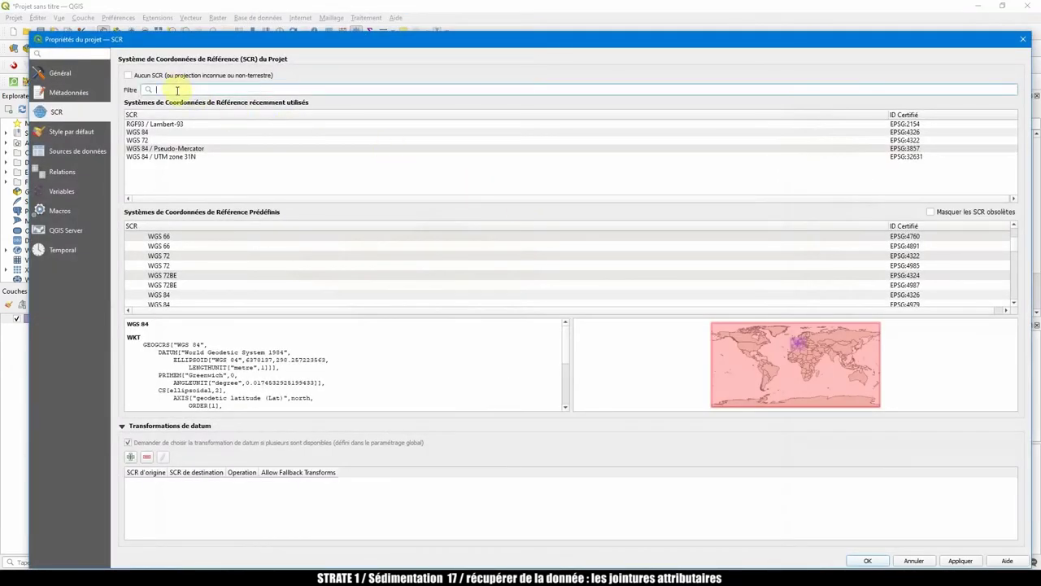
{"action": "type", "text": "lambert"}
{"action": "left_click", "coordinate": [186, 123]}
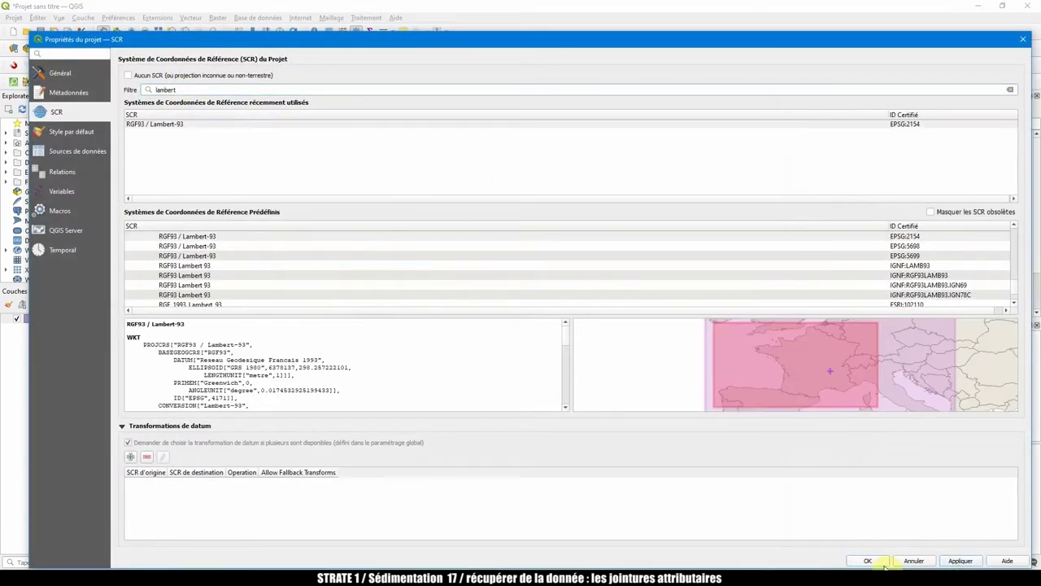
{"action": "left_click", "coordinate": [884, 563]}
{"action": "scroll", "coordinate": [495, 332], "scroll_direction": "up", "scroll_amount": 1}
{"action": "left_click_drag", "start_coordinate": [494, 333], "coordinate": [556, 354]}
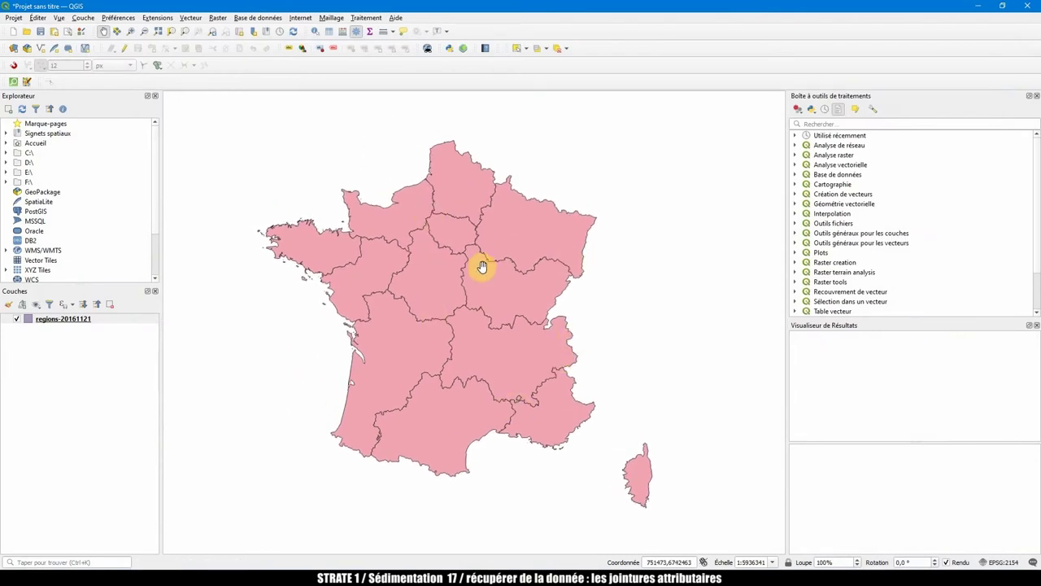
Export the regions-20161121 layer as the GeoPackage regions2016 in the INSEE folder, keeping EPSG:4326 - WGS 84 and adding it to the map
{"action": "left_click", "coordinate": [76, 319]}
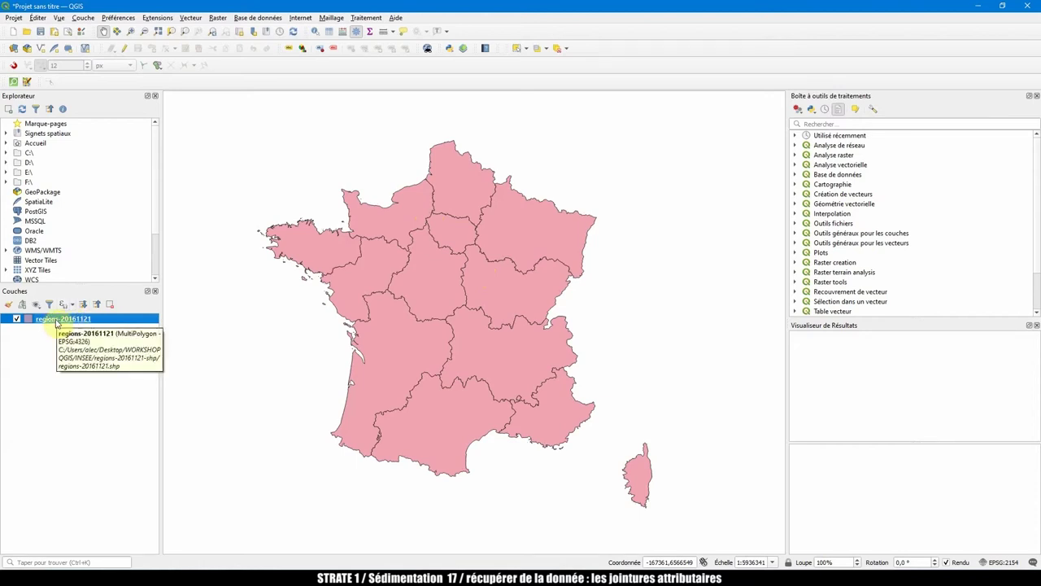
{"action": "right_click", "coordinate": [57, 322]}
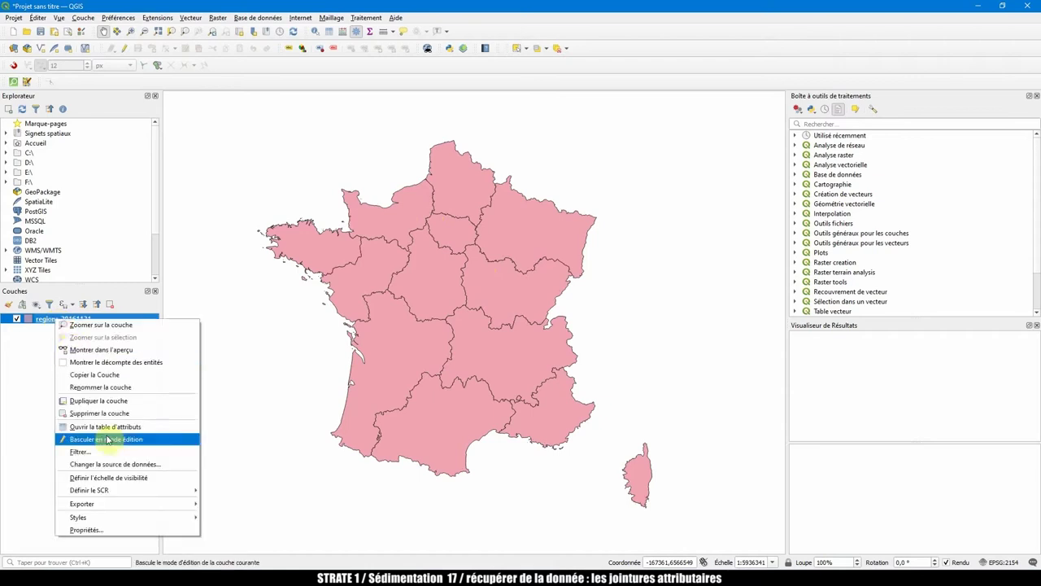
{"action": "mouse_move", "coordinate": [113, 505]}
{"action": "left_click", "coordinate": [227, 505]}
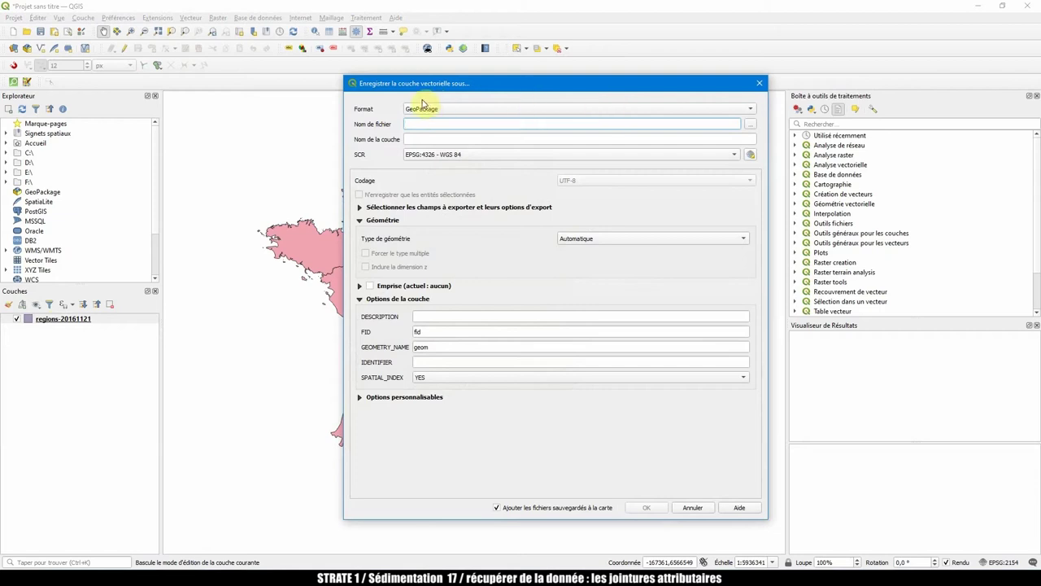
{"action": "left_click", "coordinate": [750, 124]}
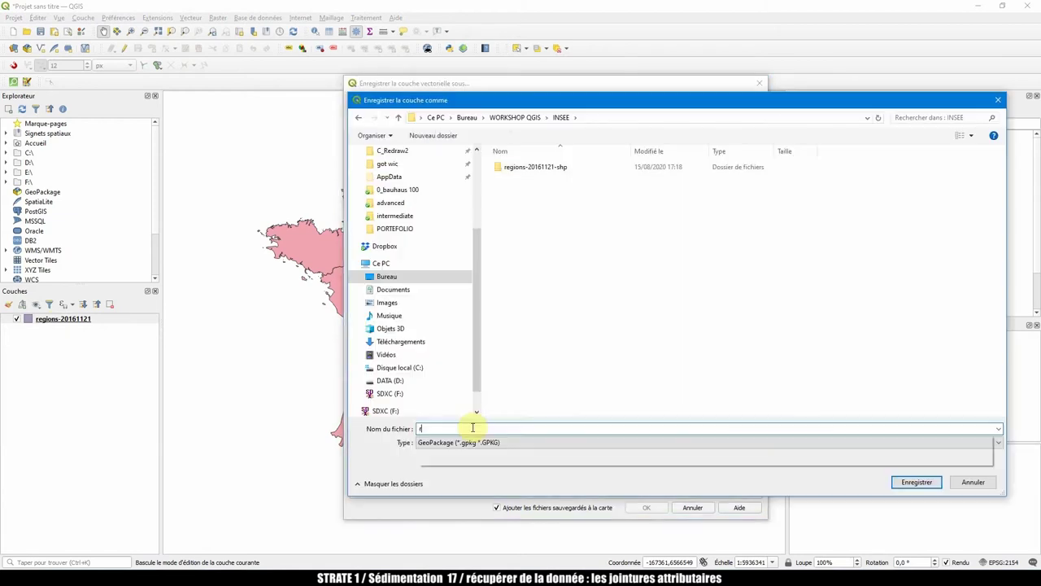
{"action": "type", "text": "regions2"}
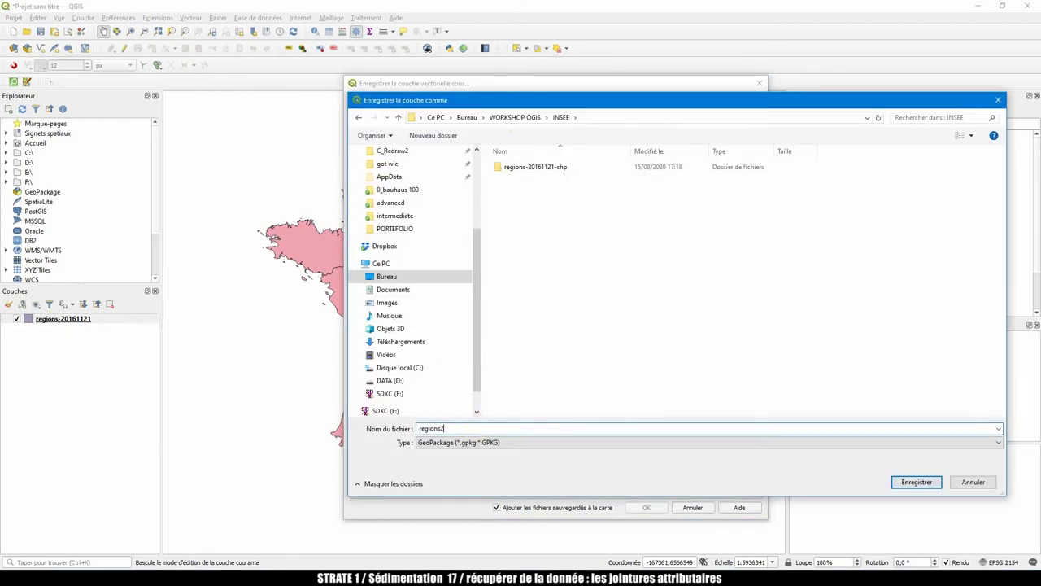
{"action": "key", "text": "Return"}
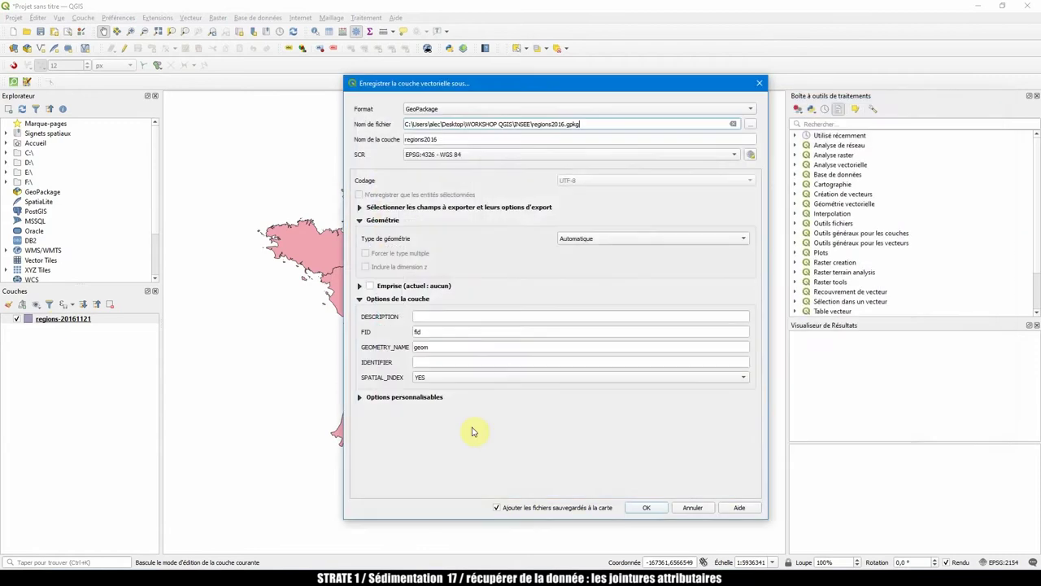
{"action": "left_click", "coordinate": [647, 507]}
Hide the original regions-20161121 layer and select the regions2016 layer
{"action": "left_click", "coordinate": [17, 329]}
{"action": "left_click", "coordinate": [56, 328]}
{"action": "left_click", "coordinate": [57, 320]}
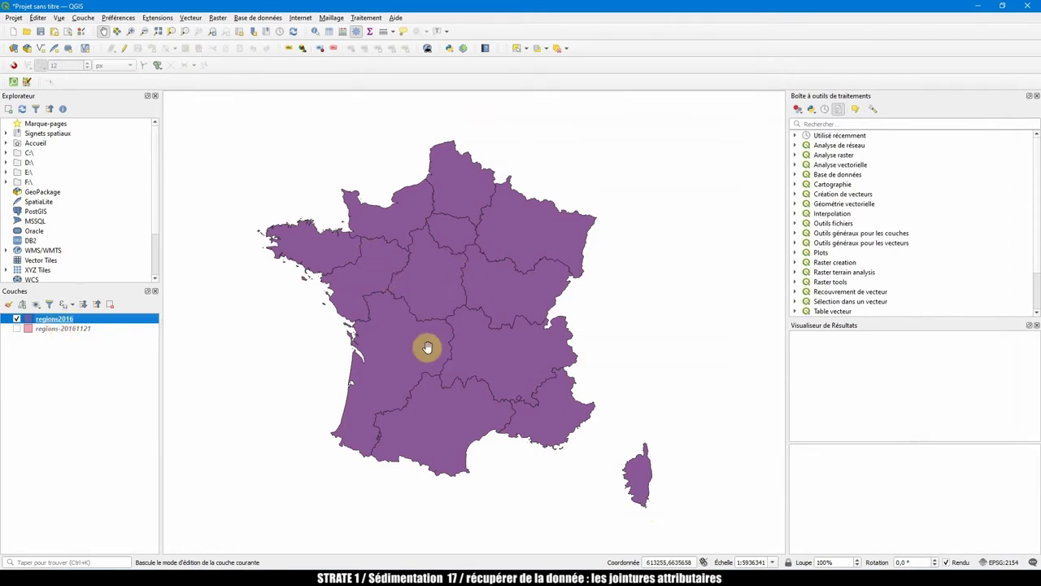
{"action": "left_click_drag", "start_coordinate": [427, 348], "coordinate": [447, 348]}
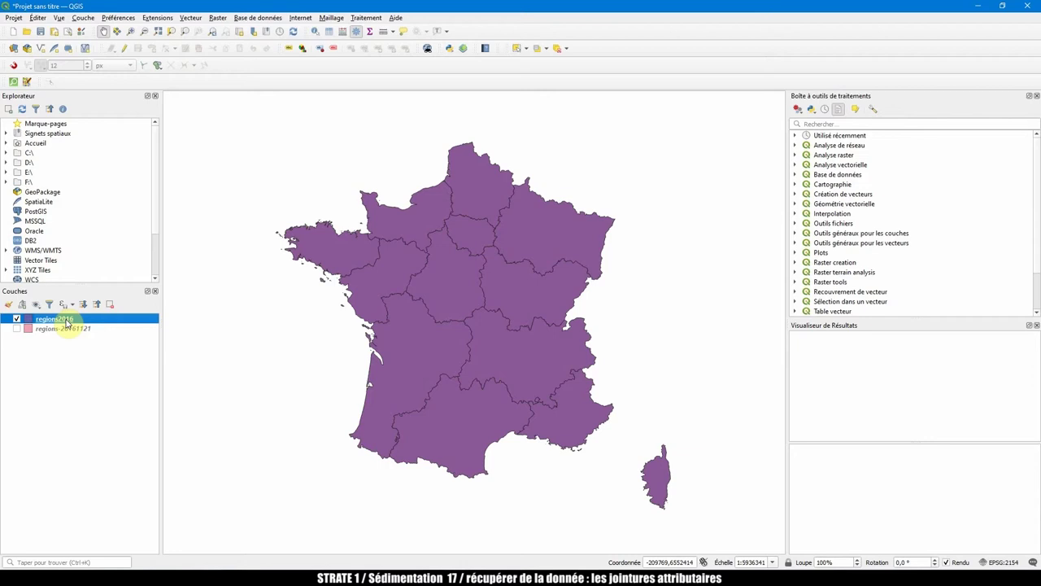
Open the attribute table of regions2016 and widen the surf_km2, wikipedia and name columns to show their full contents
{"action": "right_click", "coordinate": [67, 323]}
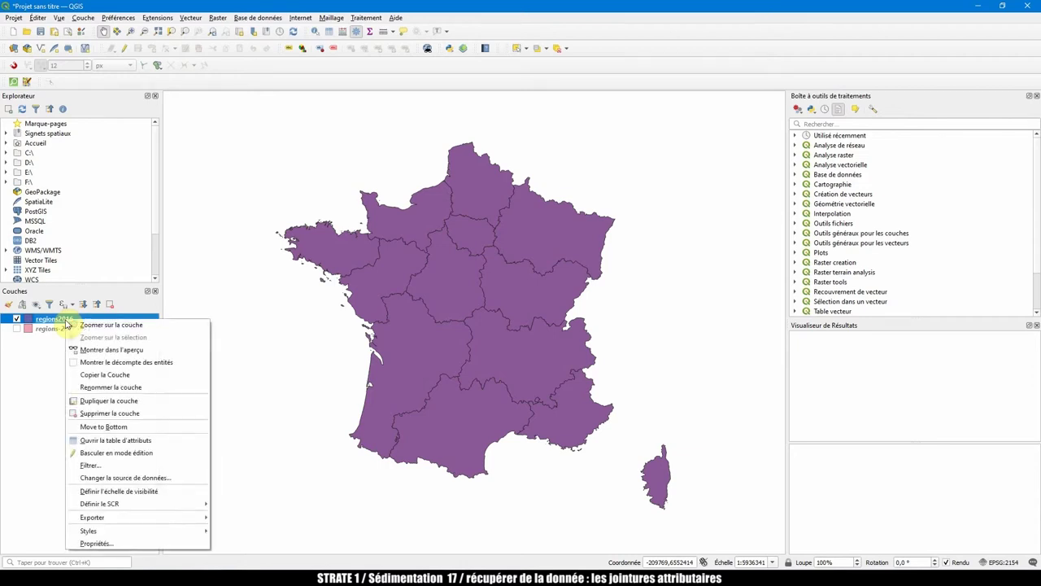
{"action": "left_click", "coordinate": [126, 446]}
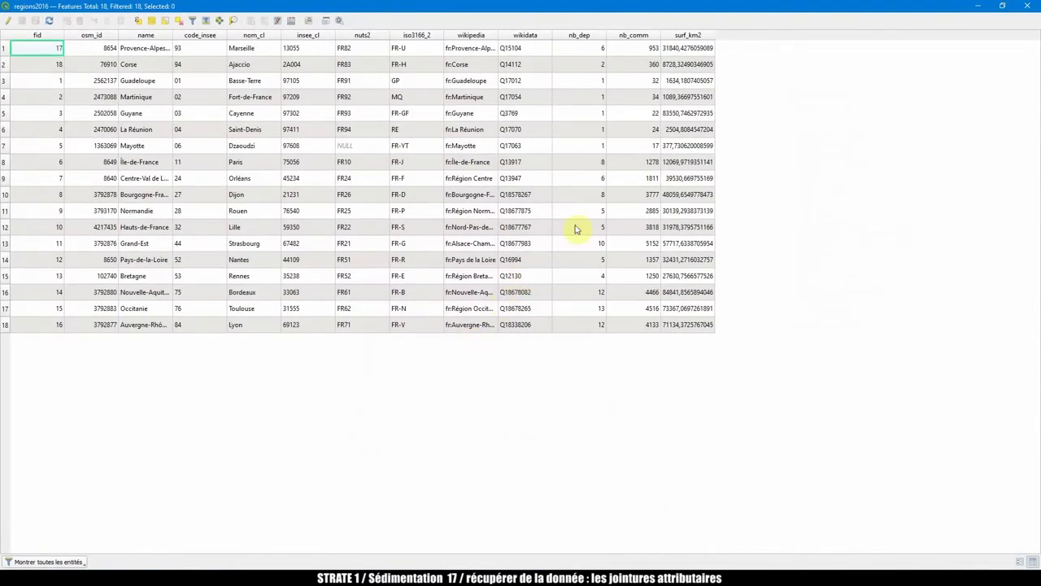
{"action": "left_click_drag", "start_coordinate": [713, 35], "coordinate": [733, 35]}
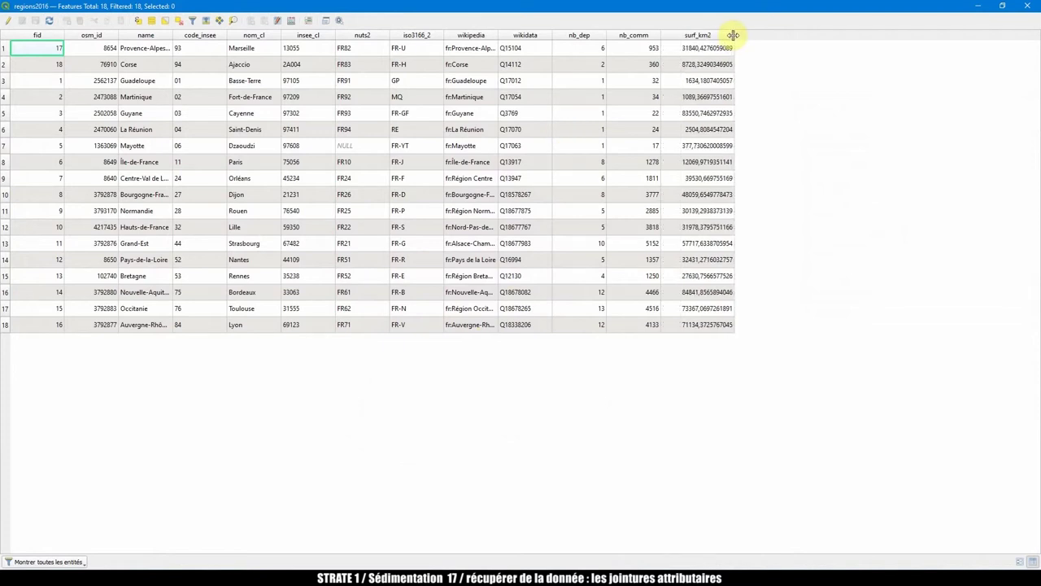
{"action": "double_click", "coordinate": [496, 35]}
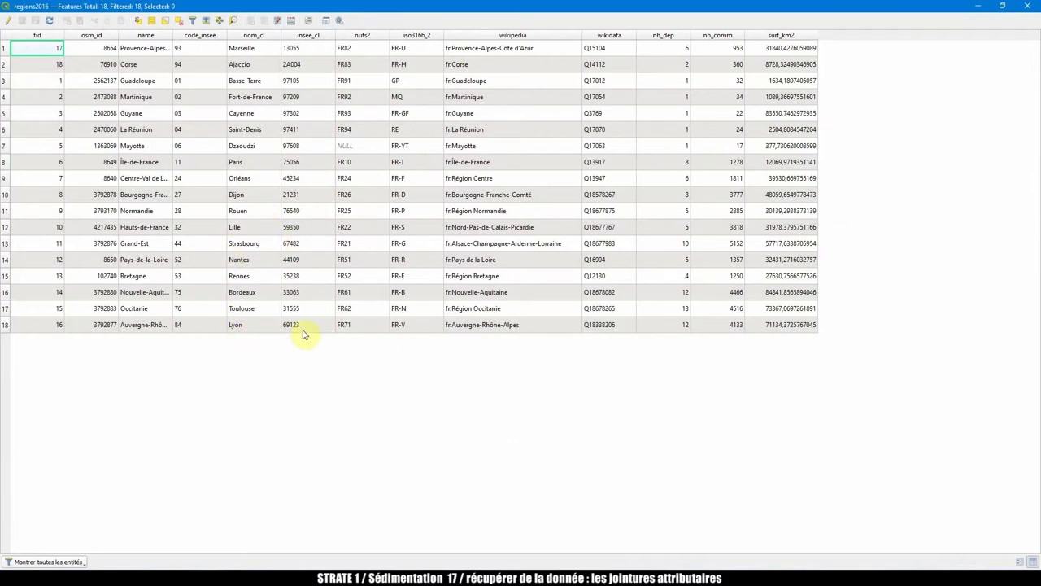
{"action": "left_click_drag", "start_coordinate": [172, 35], "coordinate": [243, 35]}
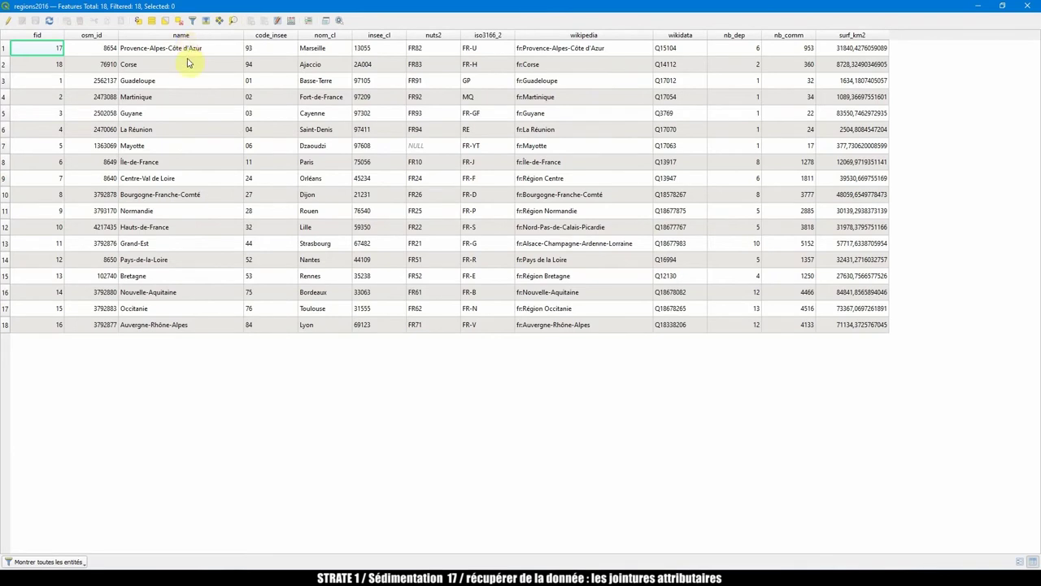
Sort the regions2016 attribute table by name, then by code_insee, and compare the region names with their INSEE codes
{"action": "left_click", "coordinate": [184, 35]}
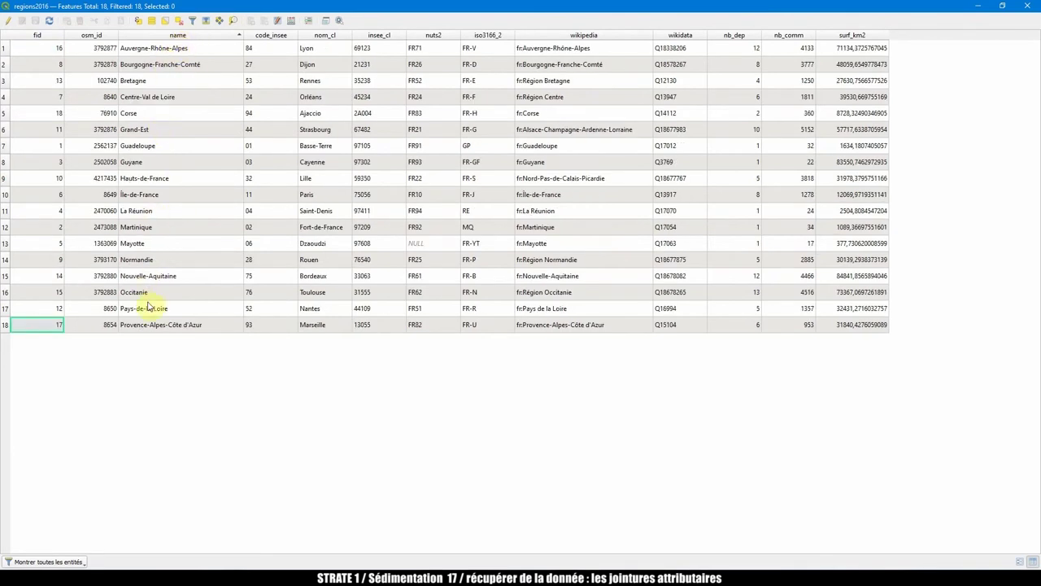
{"action": "left_click", "coordinate": [270, 35]}
{"action": "left_click", "coordinate": [238, 51]}
{"action": "left_click", "coordinate": [250, 51]}
{"action": "left_click", "coordinate": [248, 66]}
{"action": "left_click", "coordinate": [228, 70]}
{"action": "left_click", "coordinate": [262, 70]}
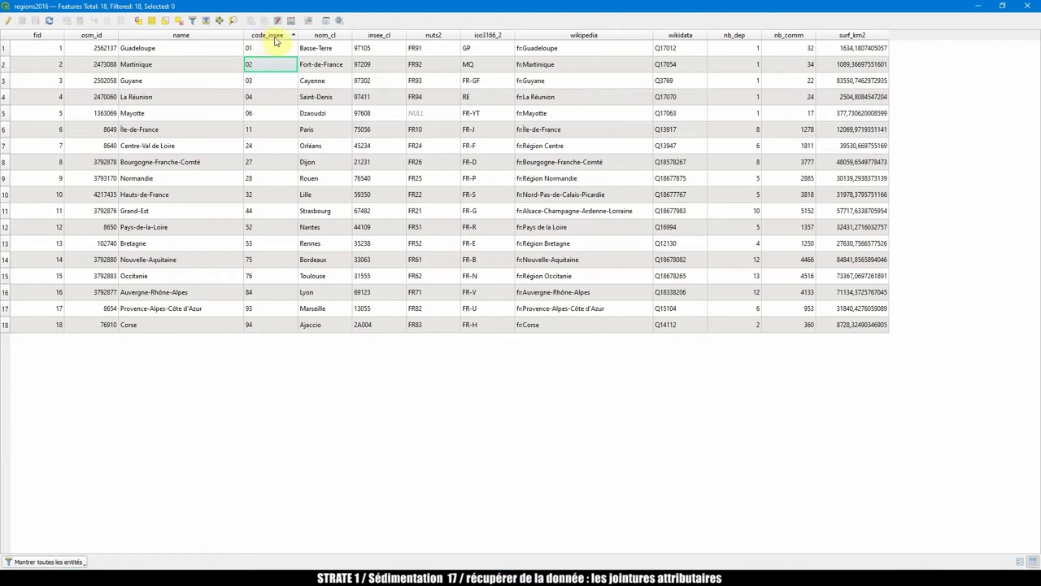
{"action": "left_click", "coordinate": [263, 53]}
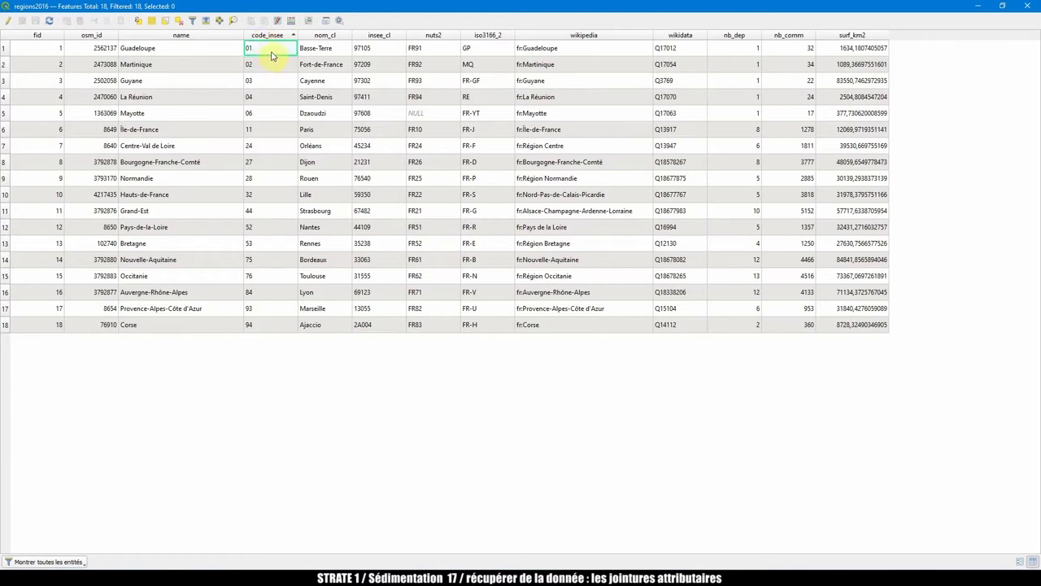
{"action": "left_click", "coordinate": [263, 70]}
{"action": "left_click", "coordinate": [208, 67]}
{"action": "left_click", "coordinate": [220, 84]}
{"action": "left_click", "coordinate": [237, 130]}
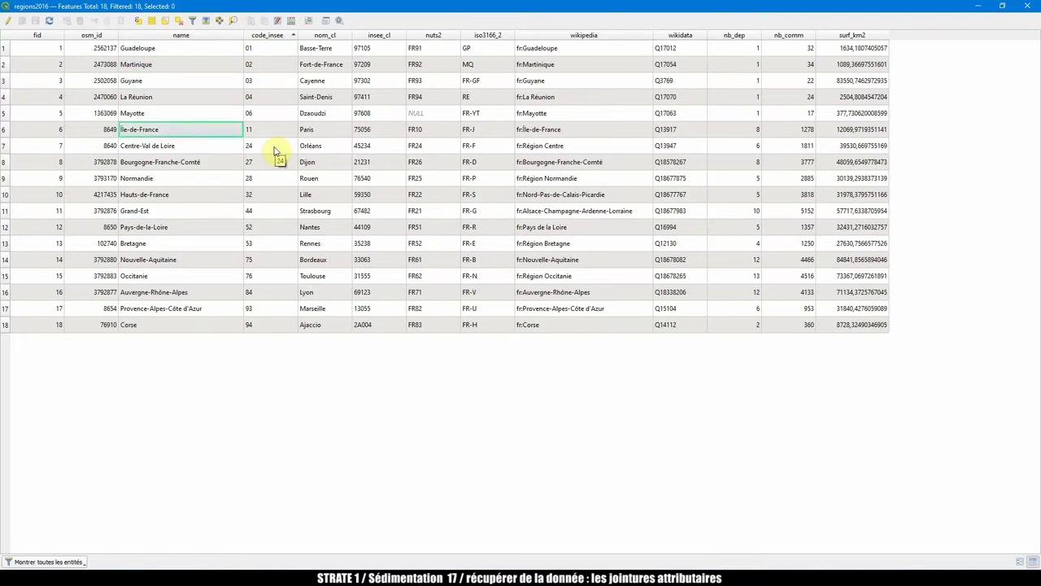
Switch to the Wikipedia article on comma-separated values and read its introduction and the preview of the "fin de ligne" link
{"action": "left_click", "coordinate": [640, 564]}
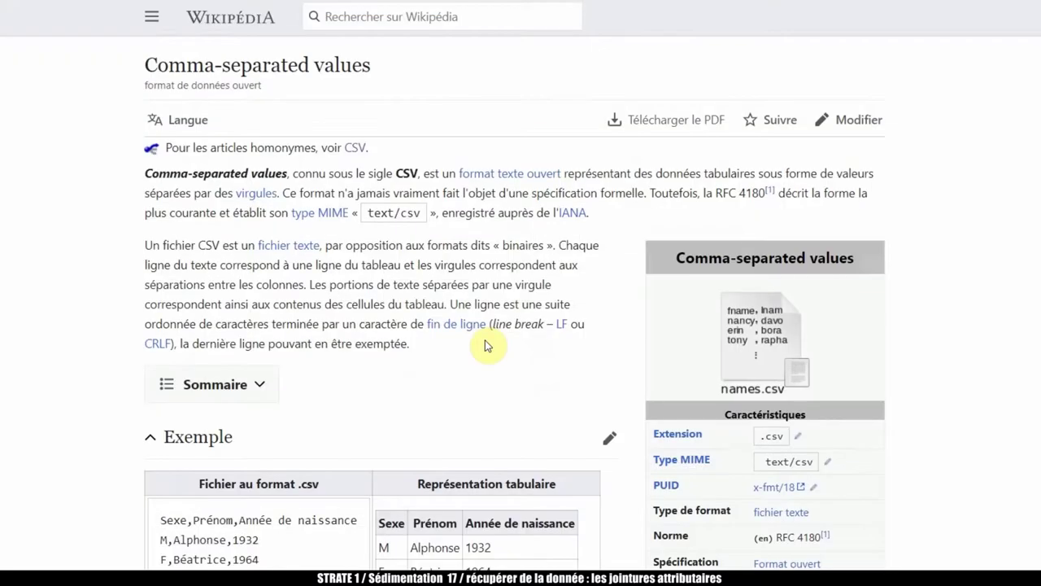
{"action": "mouse_move", "coordinate": [470, 326]}
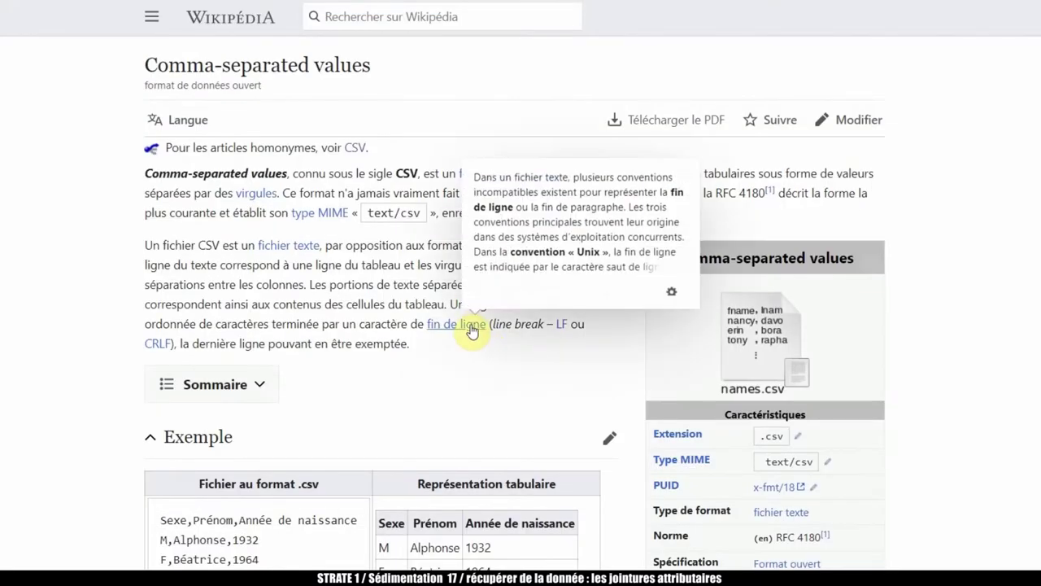
Examine the article's sample CSV text and compare its comma-separated lines with the tabular representation beside it
{"action": "scroll", "coordinate": [476, 350], "scroll_direction": "down", "scroll_amount": 3}
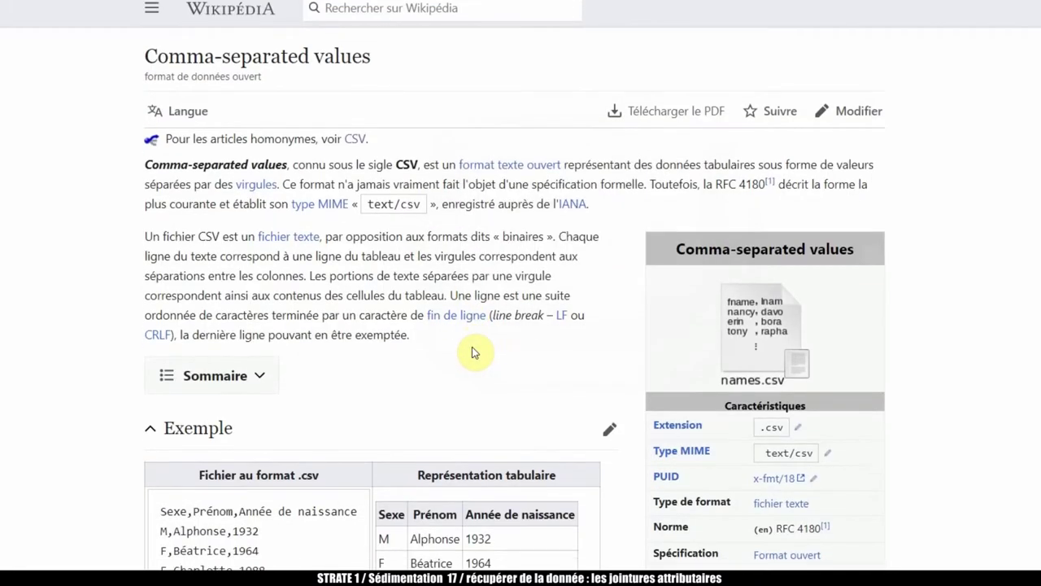
{"action": "scroll", "coordinate": [464, 305], "scroll_direction": "down", "scroll_amount": 3}
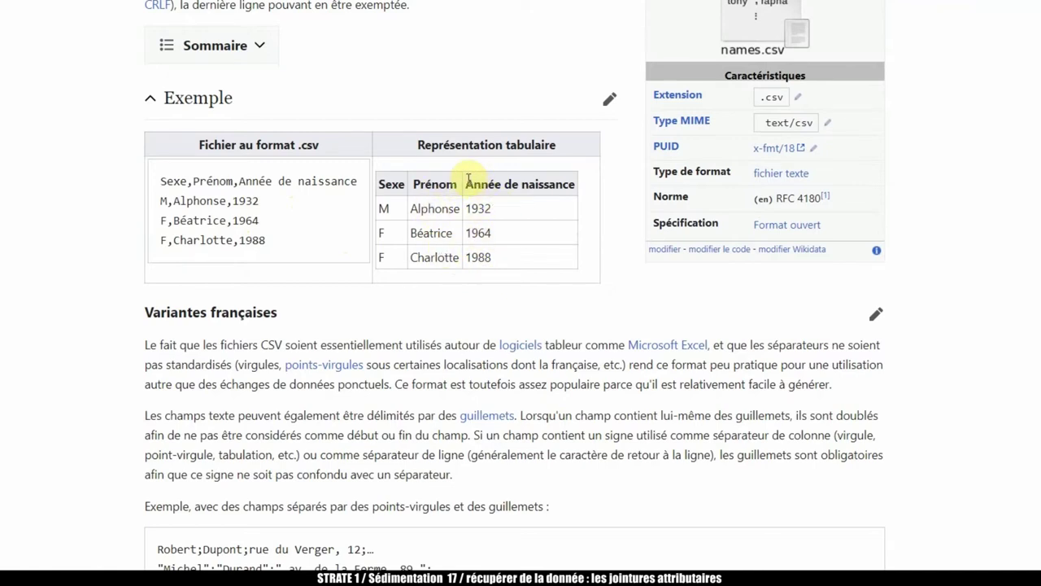
{"action": "left_click_drag", "start_coordinate": [268, 242], "coordinate": [160, 181]}
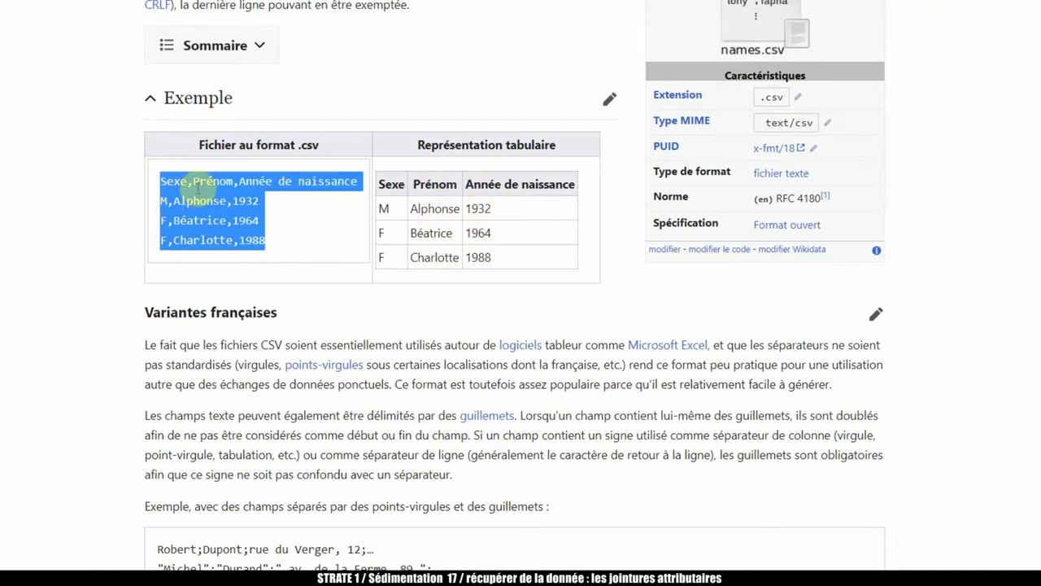
{"action": "left_click", "coordinate": [197, 186]}
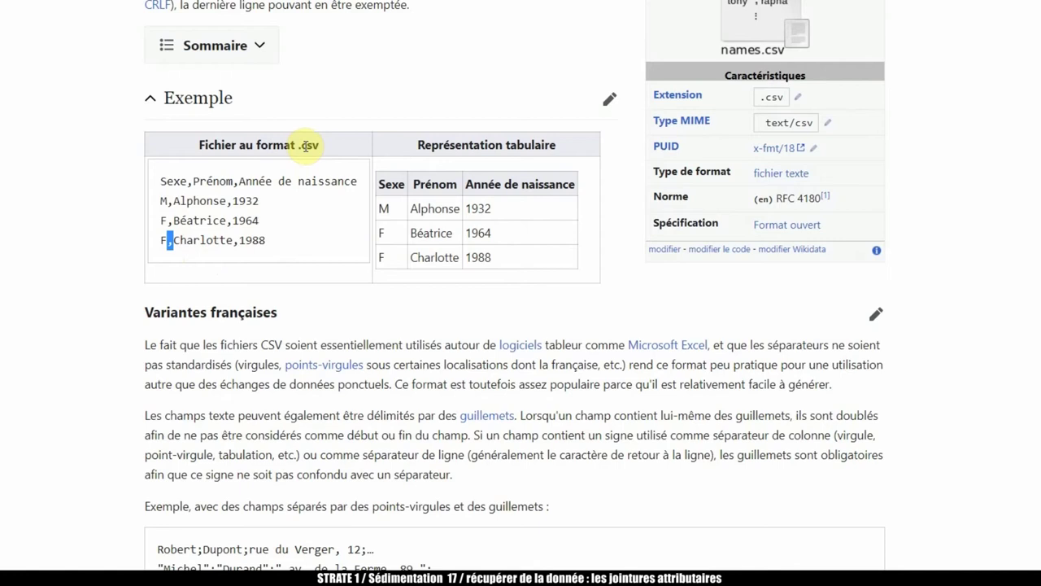
{"action": "scroll", "coordinate": [309, 145], "scroll_direction": "up", "scroll_amount": 4}
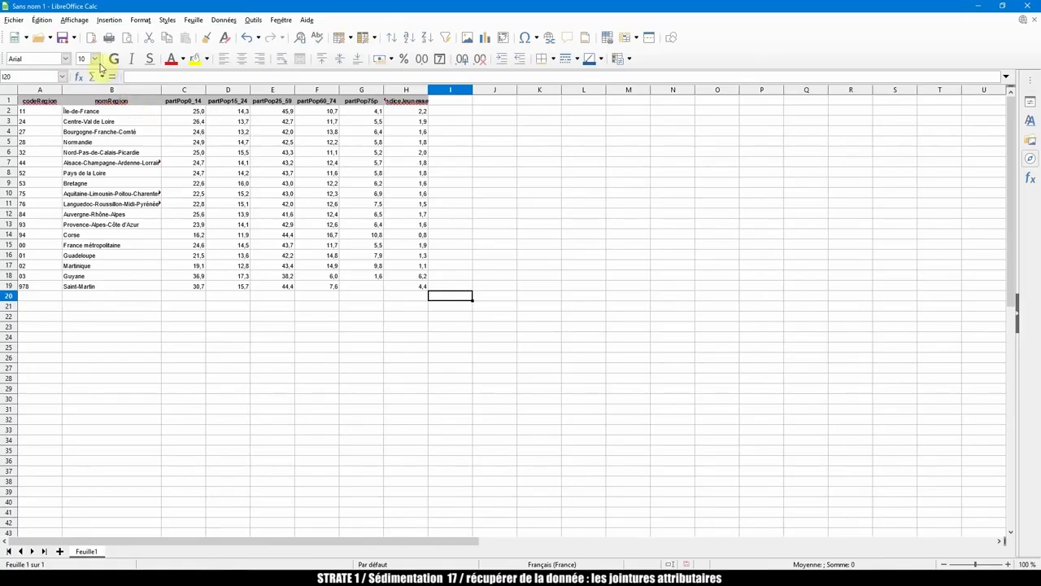
Switch to LibreOffice Calc and save the regional table in the INSEE folder as a Texte CSV file named demographie
{"action": "left_click", "coordinate": [15, 21]}
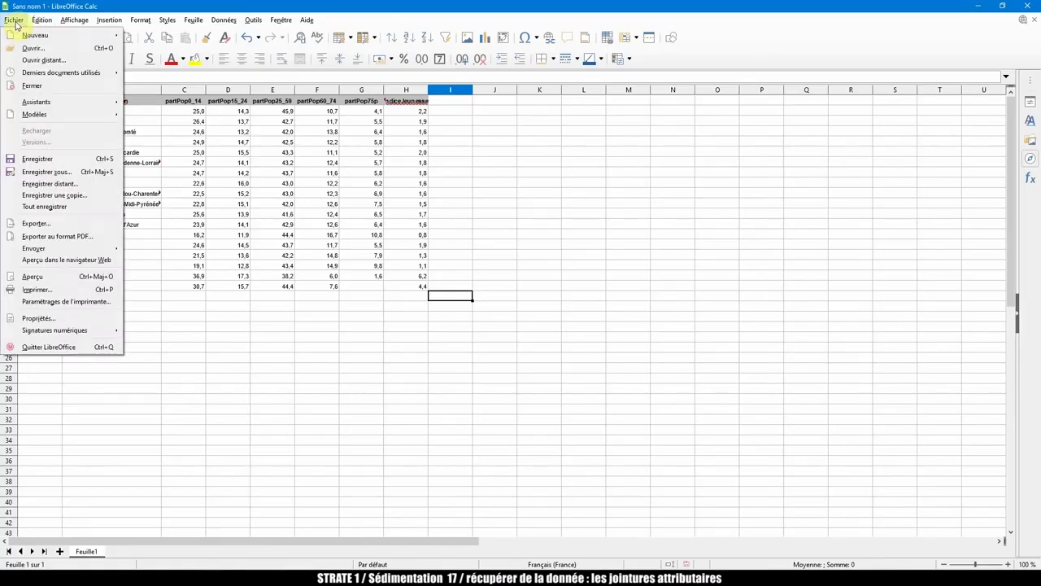
{"action": "left_click", "coordinate": [61, 171]}
{"action": "left_click", "coordinate": [150, 365]}
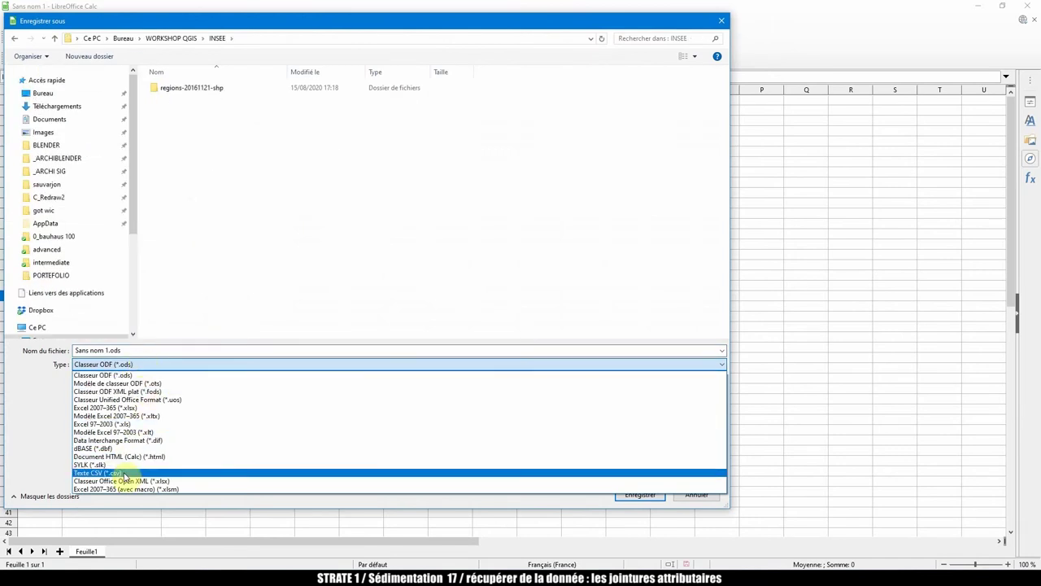
{"action": "left_click", "coordinate": [124, 474]}
{"action": "left_click", "coordinate": [144, 350]}
{"action": "type", "text": "demographie"}
{"action": "left_click", "coordinate": [647, 495]}
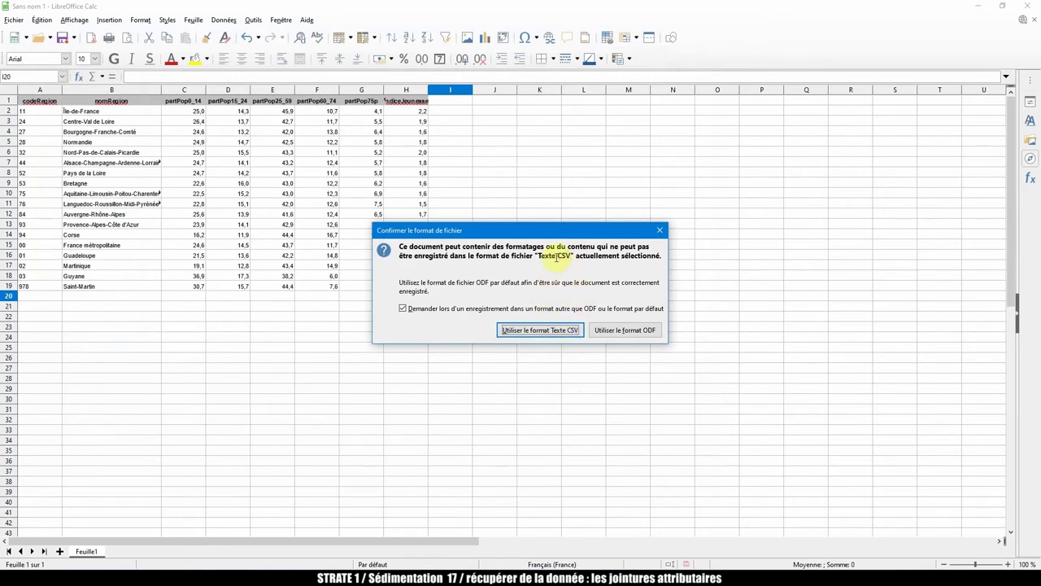
{"action": "left_click", "coordinate": [537, 331]}
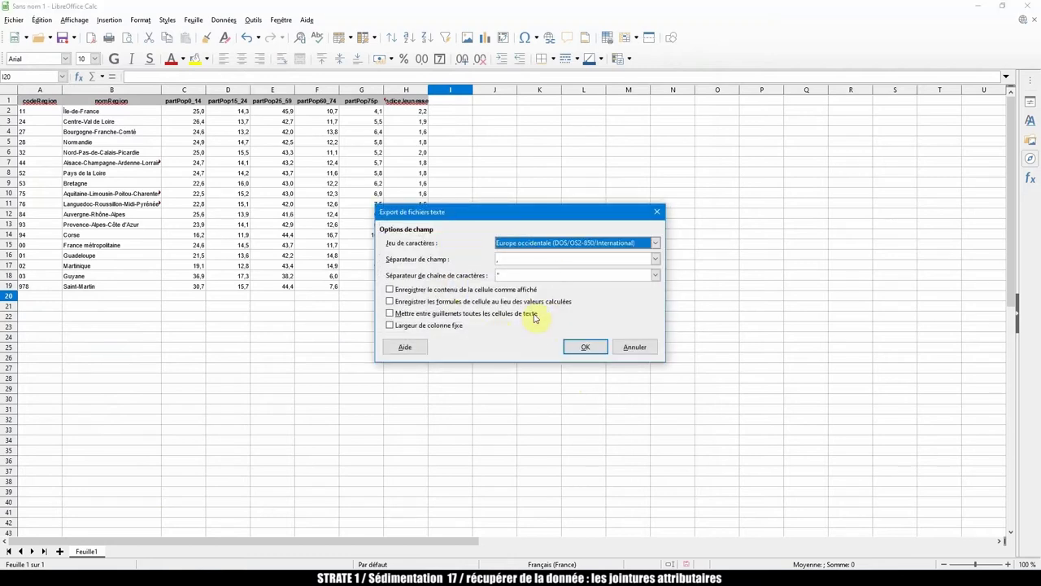
Export the CSV with the Unicode (UTF-8) character set and a comma as the field separator
{"action": "left_click", "coordinate": [539, 247]}
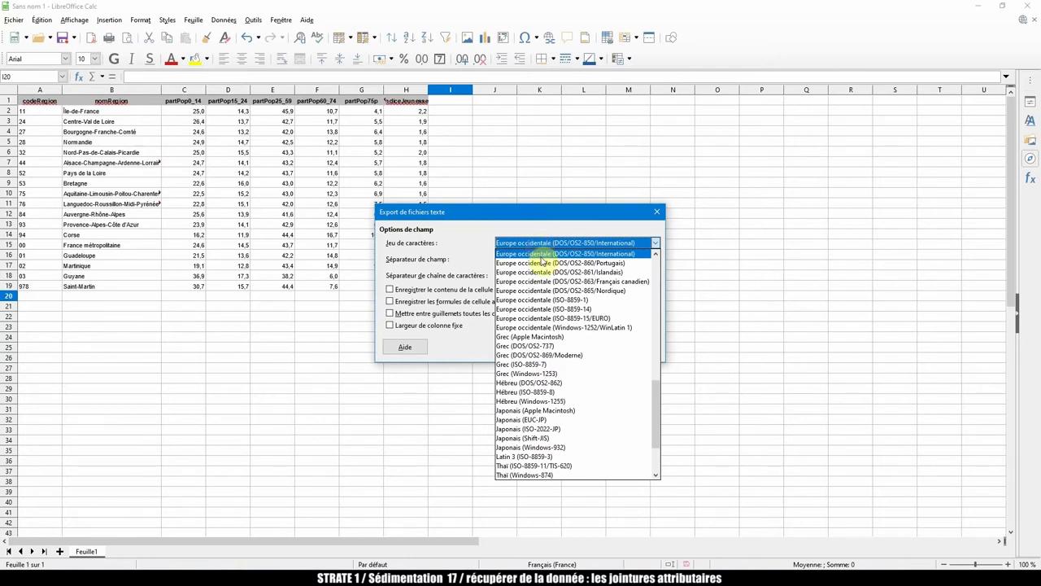
{"action": "scroll", "coordinate": [542, 262], "scroll_direction": "down", "scroll_amount": 5}
{"action": "left_click", "coordinate": [541, 455]}
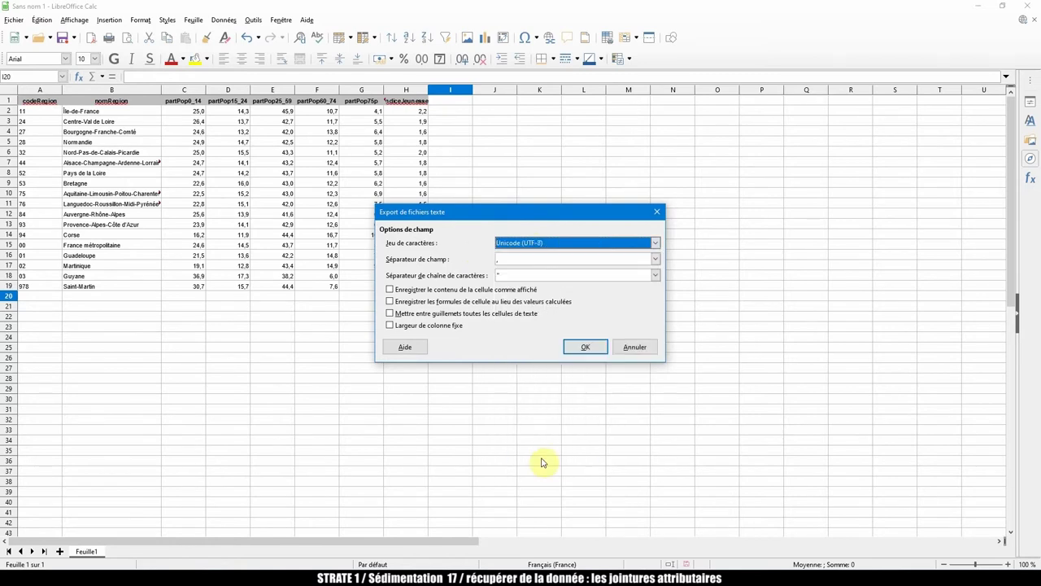
{"action": "left_click", "coordinate": [498, 260]}
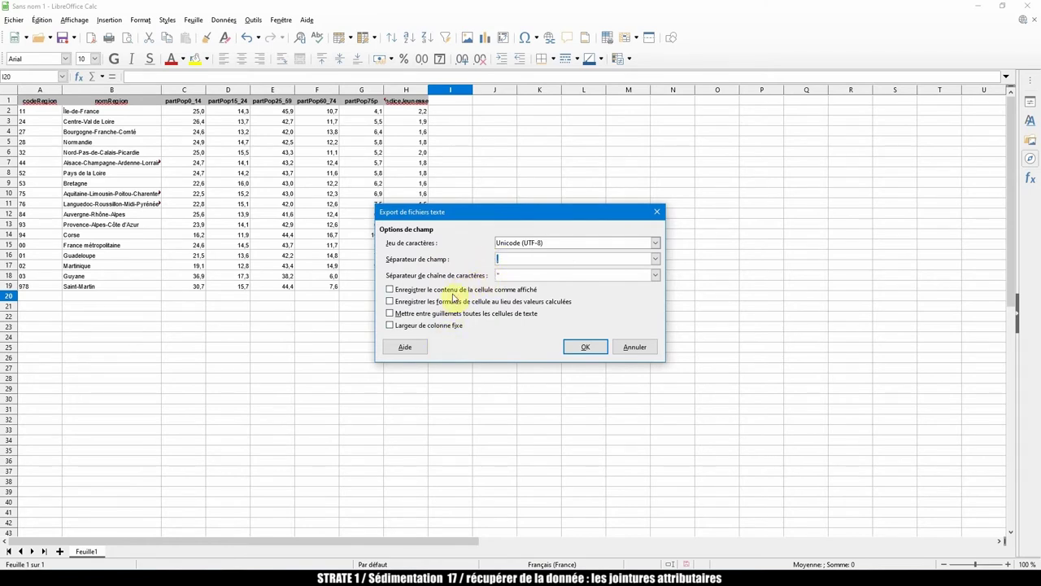
{"action": "left_click", "coordinate": [582, 346]}
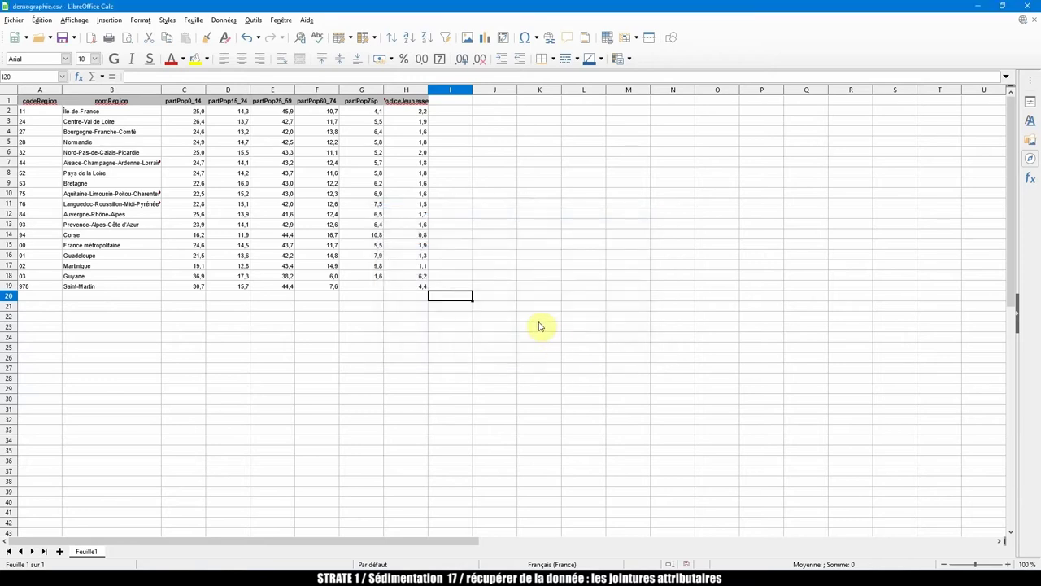
Switch to the INSEE folder in the file explorer and add demographie.csv to the QGIS project as a layer
{"action": "key", "text": "alt+Tab"}
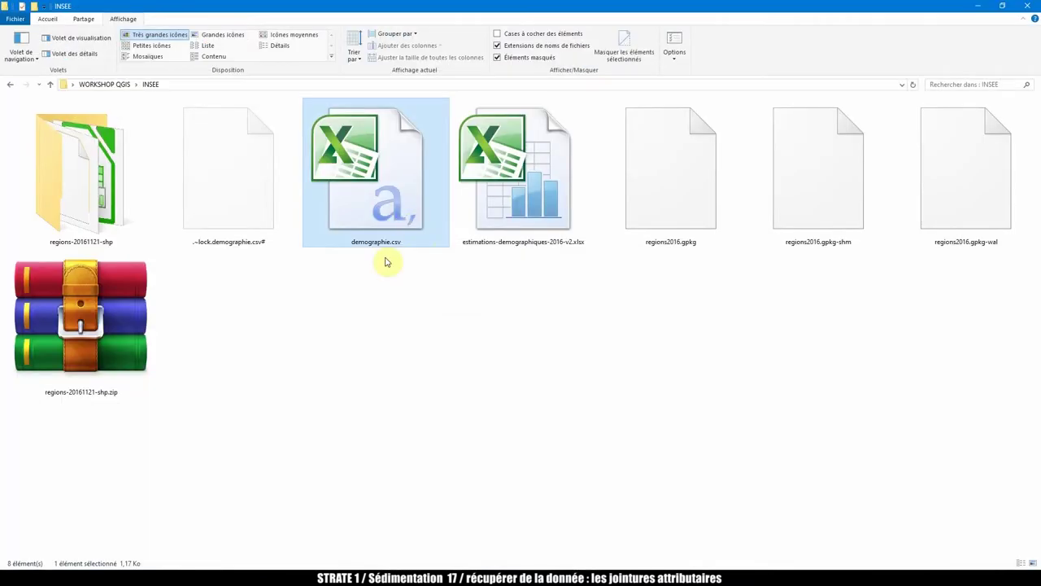
{"action": "left_click", "coordinate": [402, 216]}
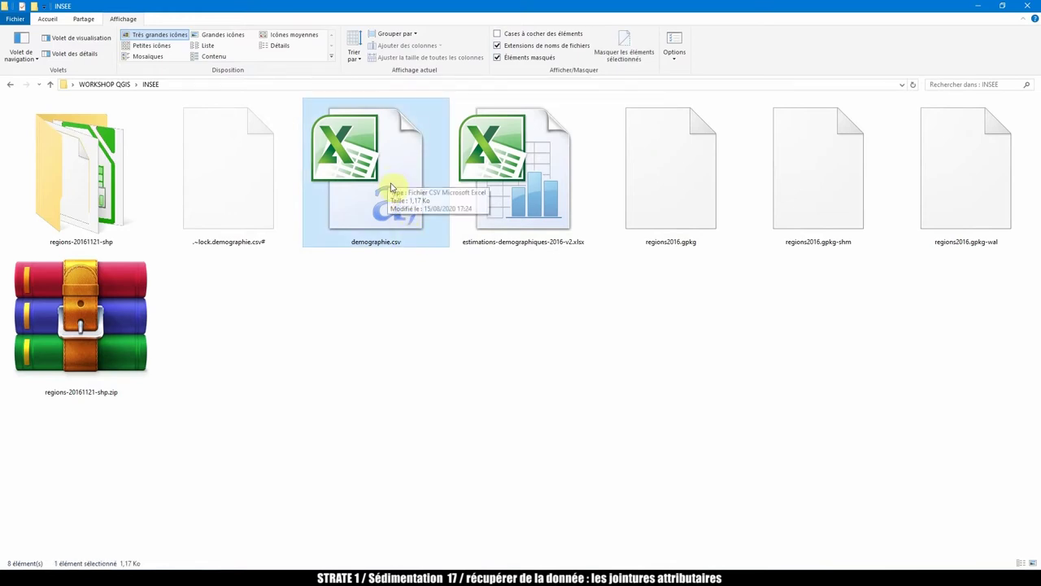
{"action": "left_click_drag", "start_coordinate": [387, 166], "coordinate": [92, 420]}
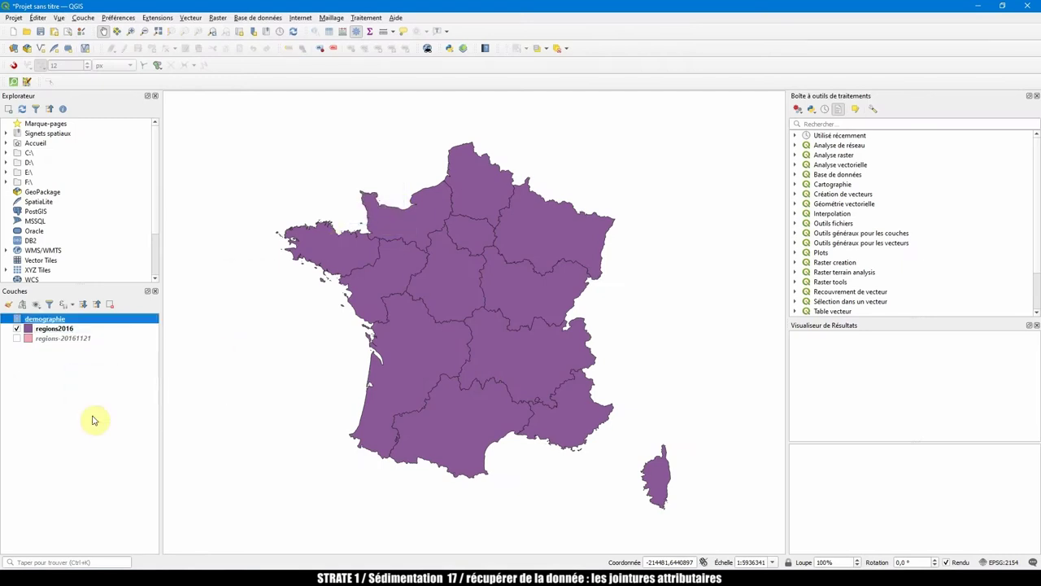
Open the demographie attribute table, widen the nomRegion column to its full contents, and check the accented region names and values
{"action": "right_click", "coordinate": [47, 322]}
{"action": "left_click", "coordinate": [81, 401]}
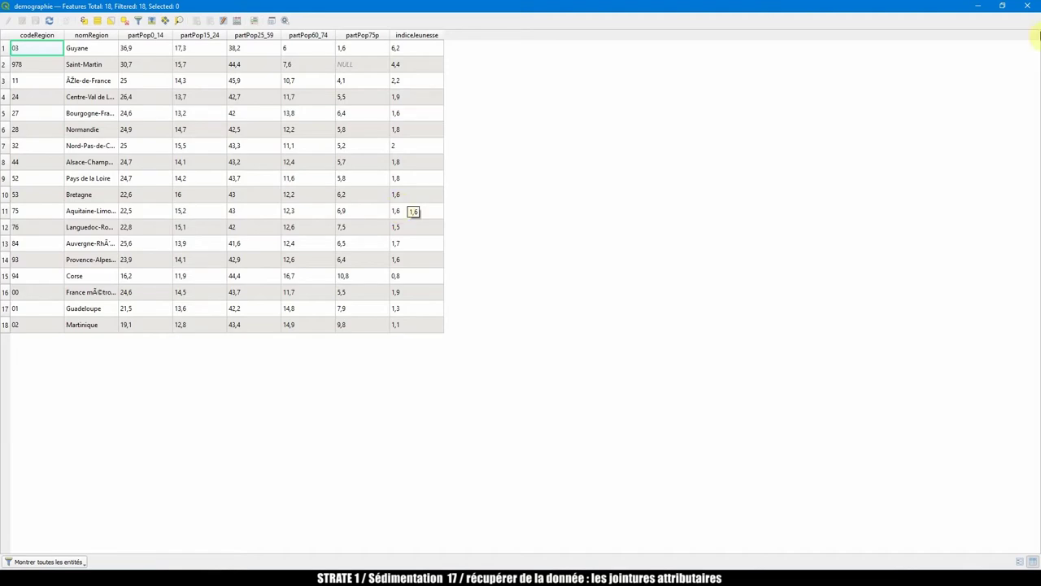
{"action": "left_click", "coordinate": [1027, 5]}
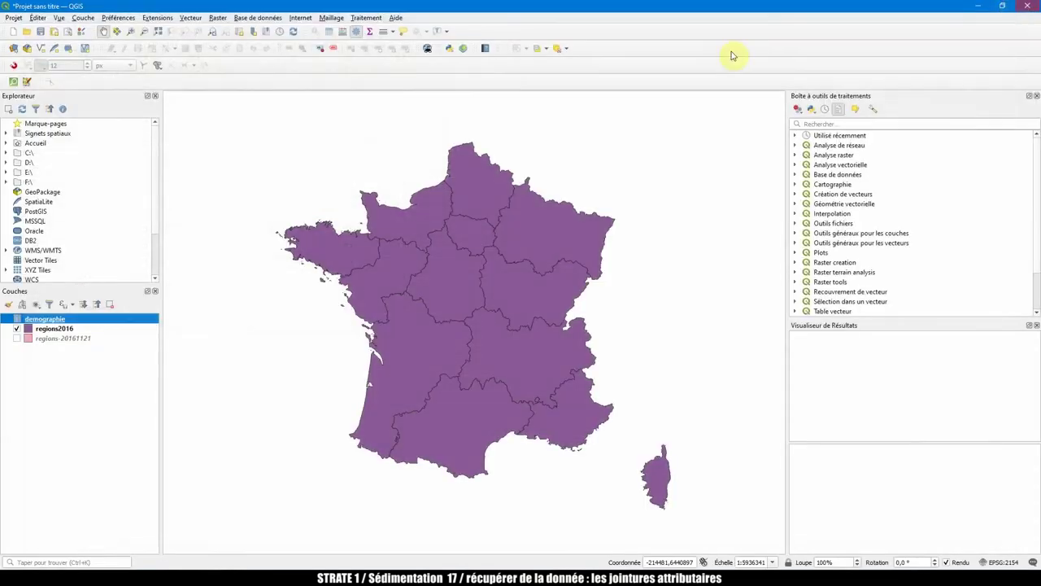
{"action": "right_click", "coordinate": [49, 319]}
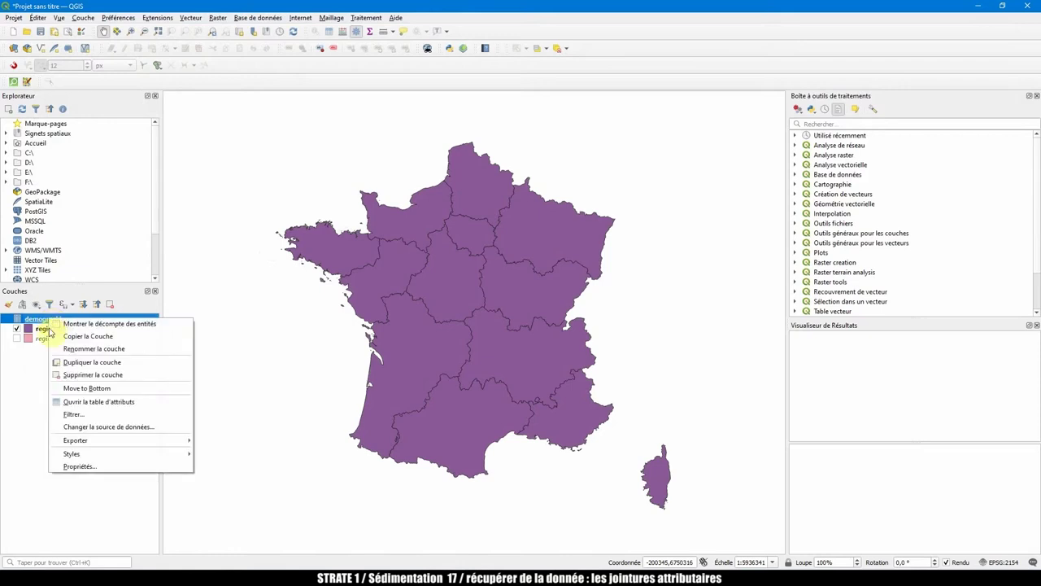
{"action": "left_click", "coordinate": [83, 402]}
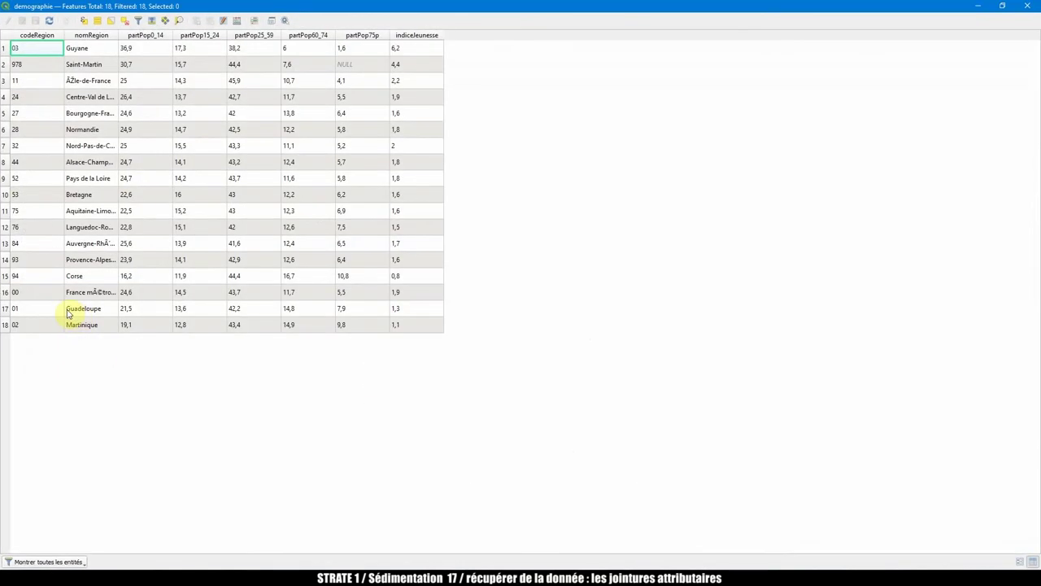
{"action": "double_click", "coordinate": [119, 35]}
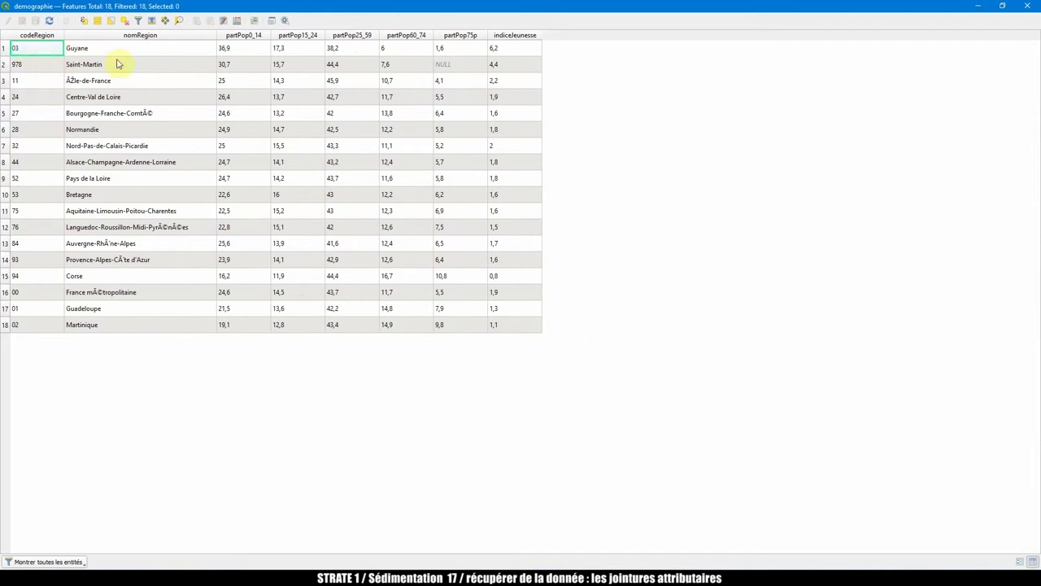
{"action": "left_click", "coordinate": [82, 50]}
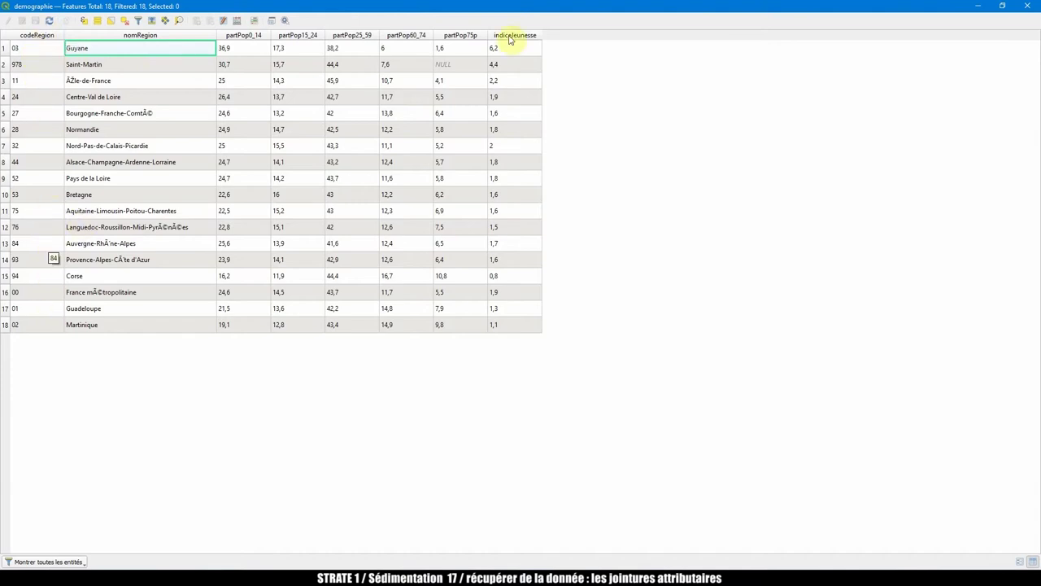
{"action": "left_click", "coordinate": [978, 6]}
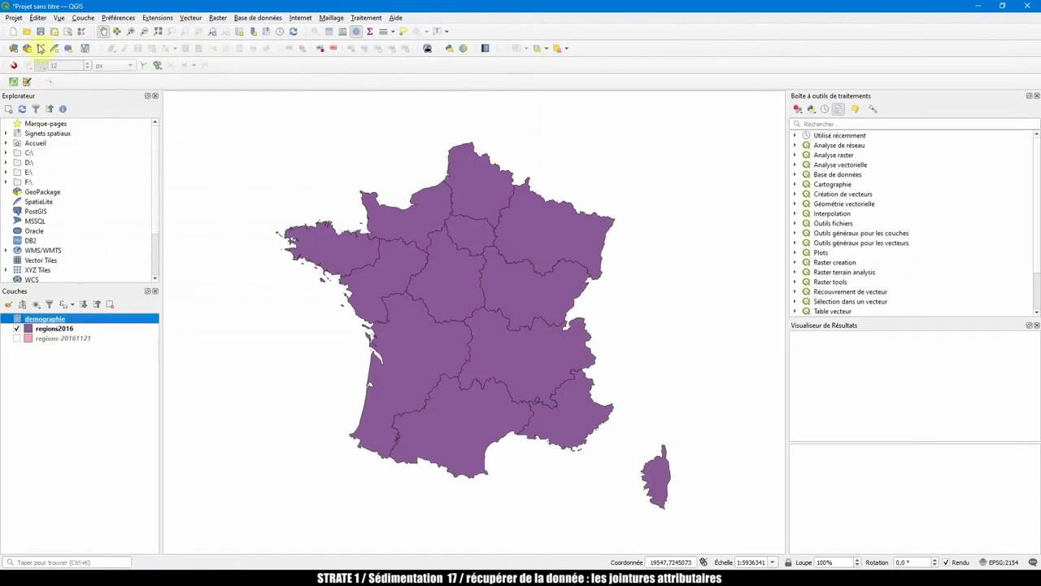
Set up a delimited text import of demographie.csv from the INSEE folder with UTF-8 encoding
{"action": "left_click", "coordinate": [14, 49]}
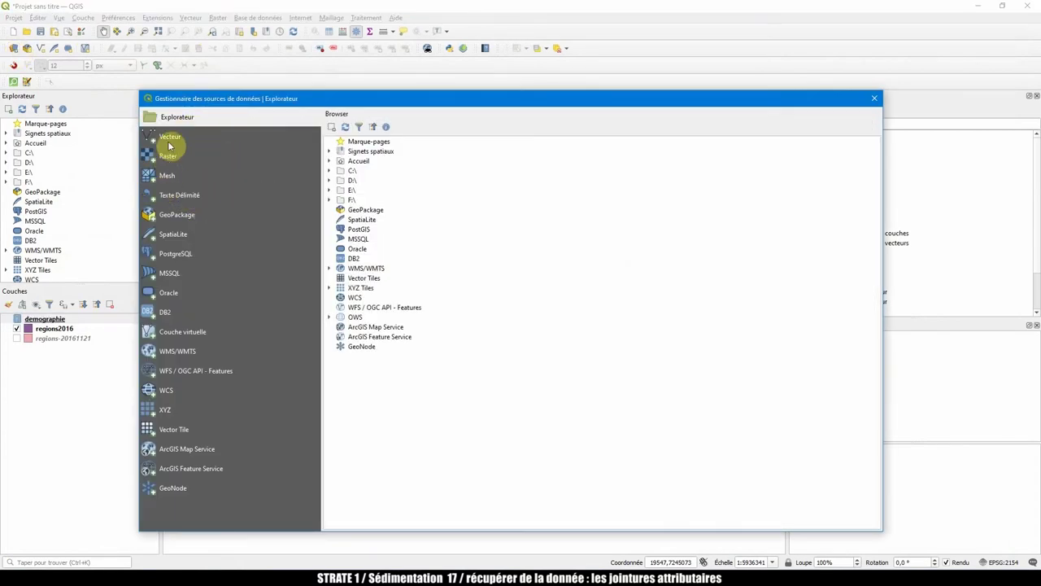
{"action": "left_click", "coordinate": [181, 196]}
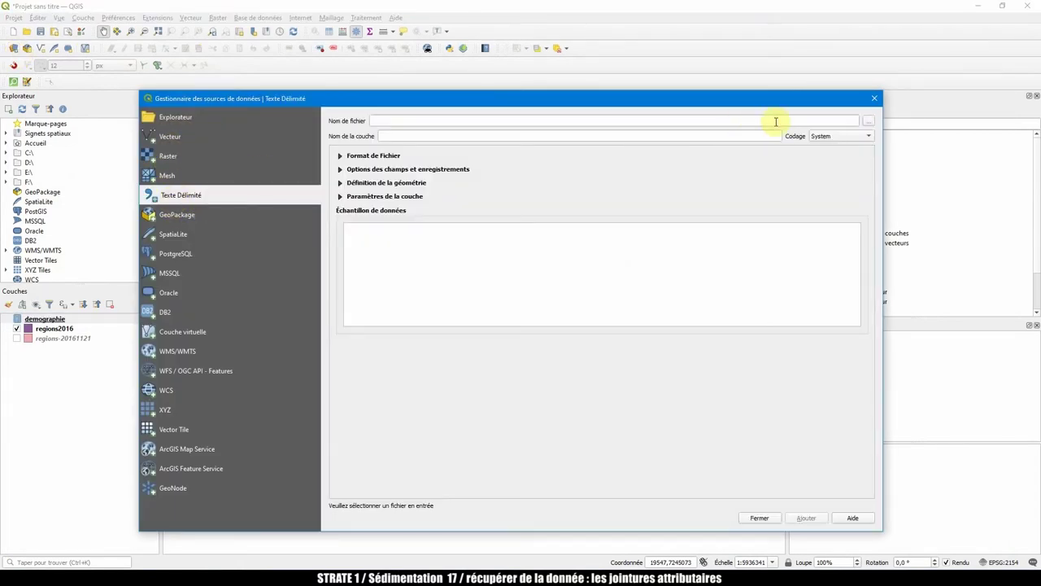
{"action": "left_click", "coordinate": [869, 121]}
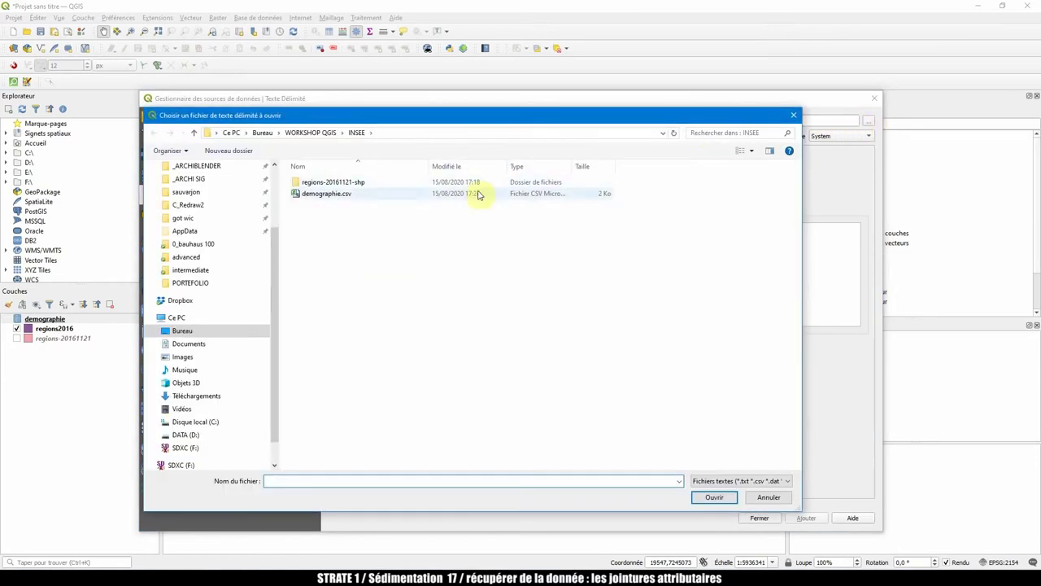
{"action": "double_click", "coordinate": [330, 194]}
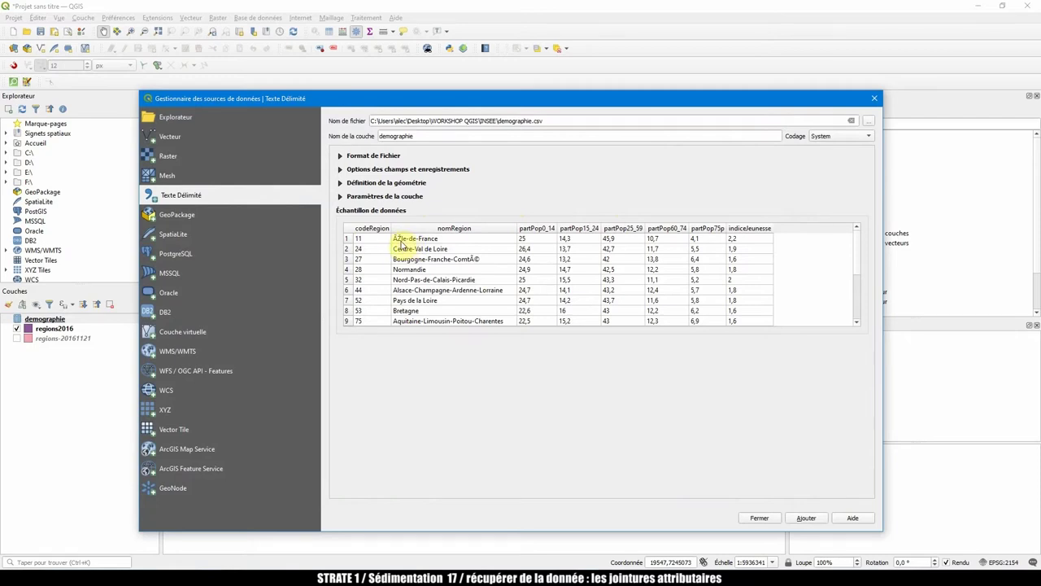
{"action": "left_click", "coordinate": [868, 139]}
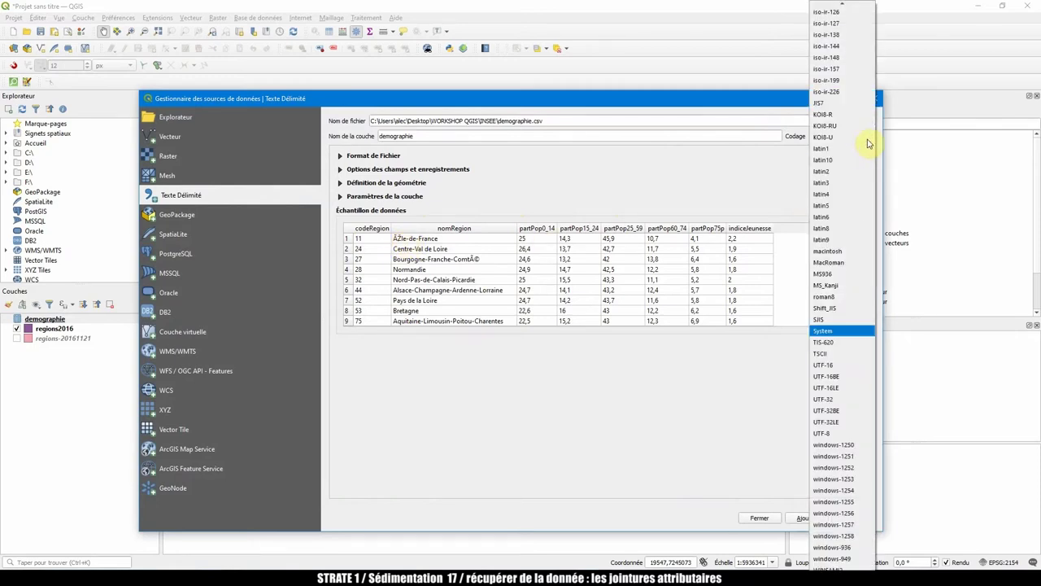
{"action": "left_click", "coordinate": [823, 433]}
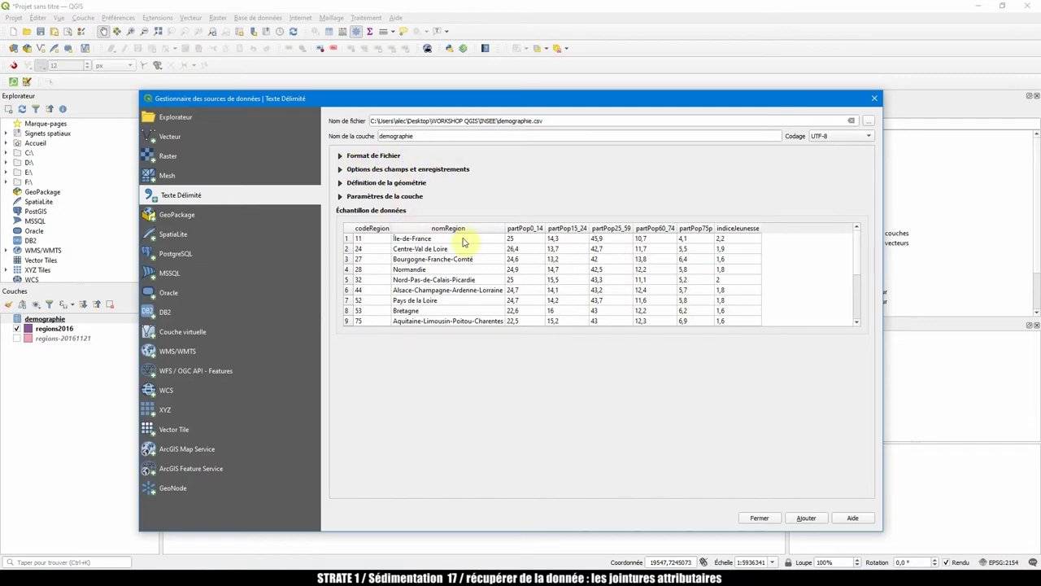
Switch the file format to custom delimiters, test the preview without the comma, and keep only the comma as delimiter
{"action": "left_click", "coordinate": [366, 157]}
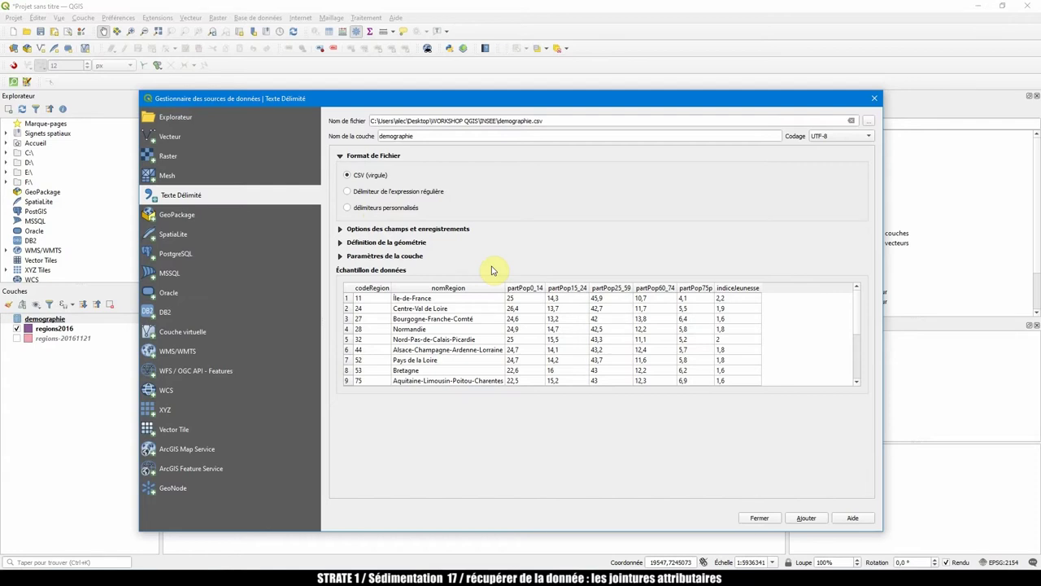
{"action": "left_click", "coordinate": [348, 209]}
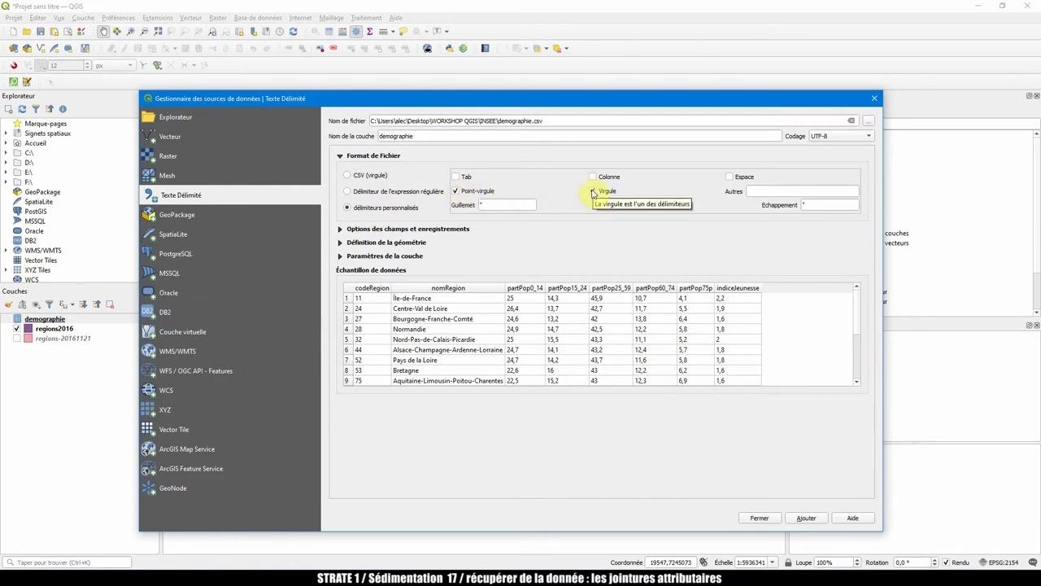
{"action": "left_click", "coordinate": [593, 192]}
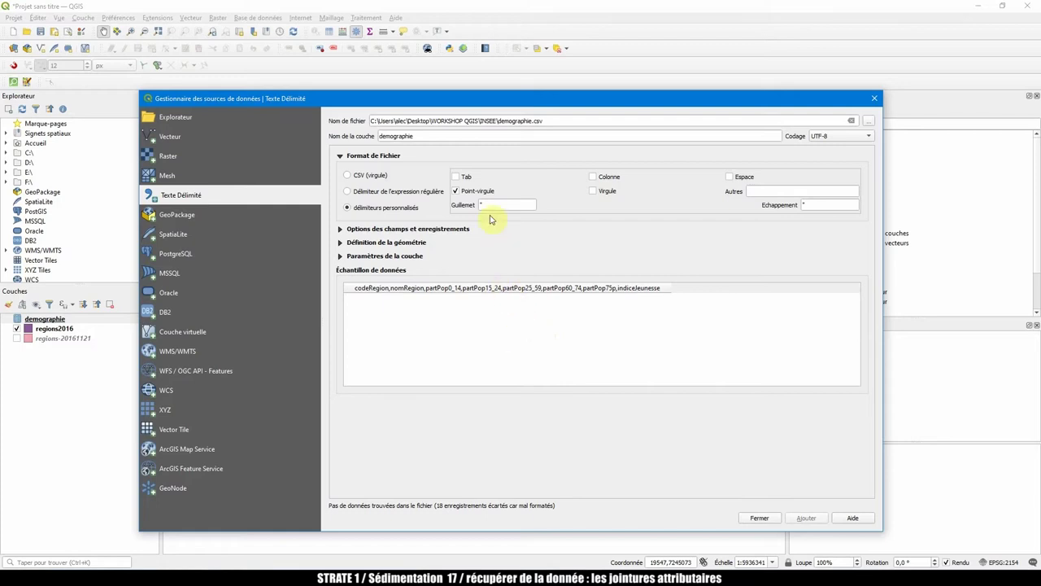
{"action": "left_click", "coordinate": [466, 192]}
{"action": "left_click", "coordinate": [610, 190]}
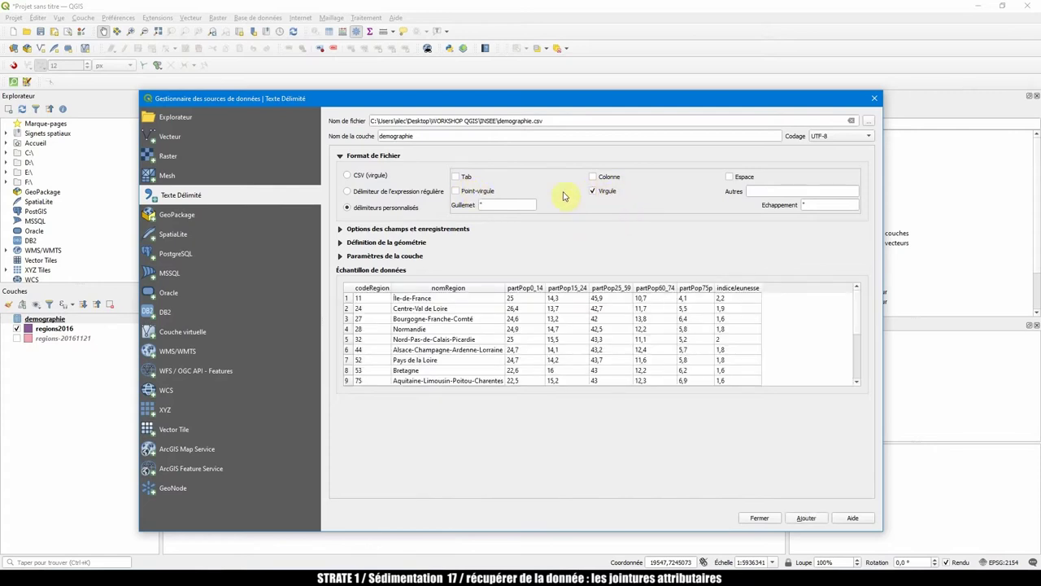
Expand the record and field options and turn off the use of the first line as headers
{"action": "left_click", "coordinate": [363, 156]}
{"action": "left_click", "coordinate": [363, 170]}
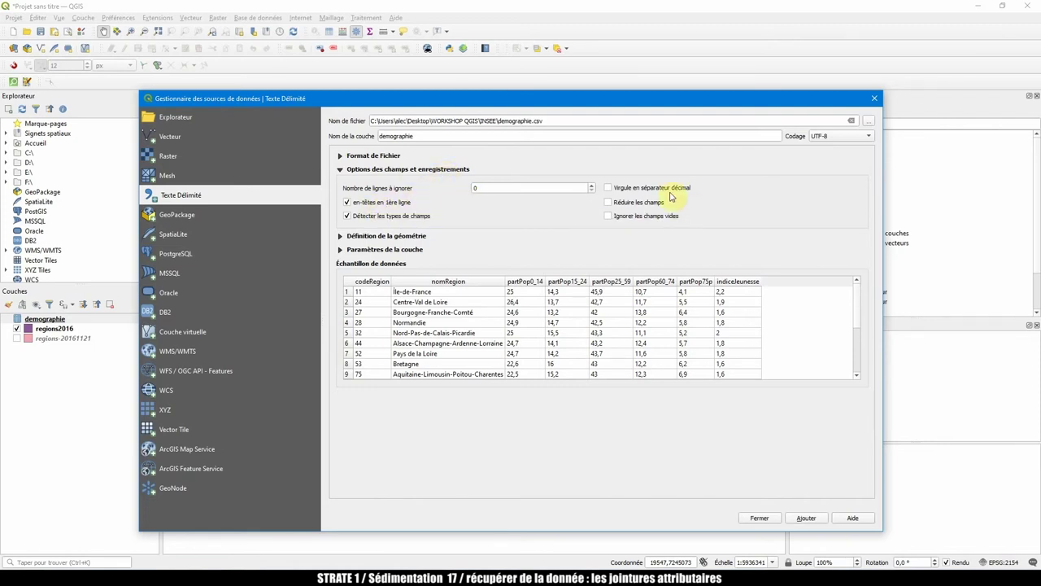
{"action": "left_click", "coordinate": [373, 203]}
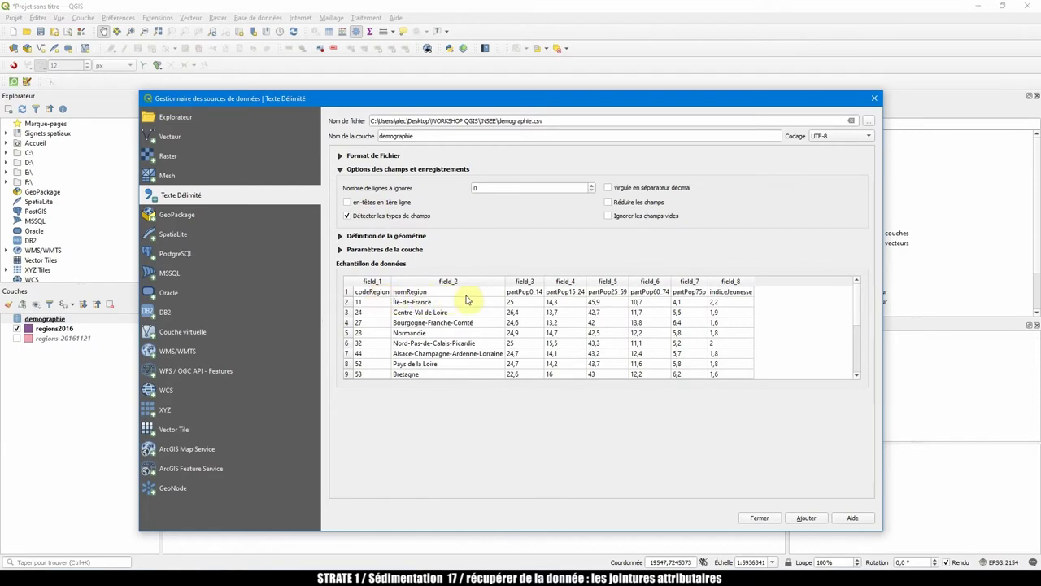
Turn the use of the first line as headers back on and collapse the record and field options
{"action": "left_click", "coordinate": [364, 293]}
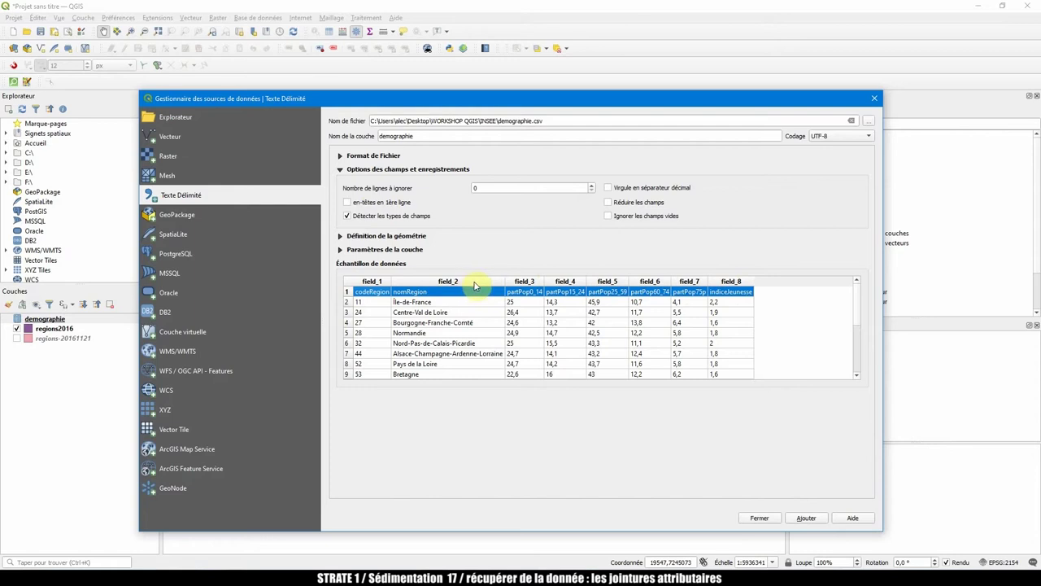
{"action": "left_click", "coordinate": [360, 204]}
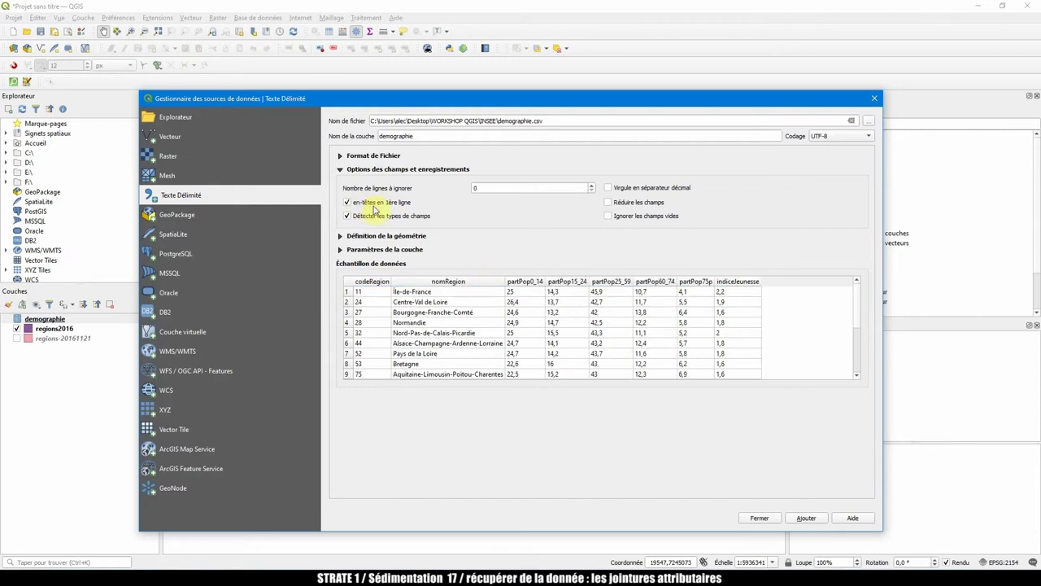
{"action": "left_click", "coordinate": [340, 170]}
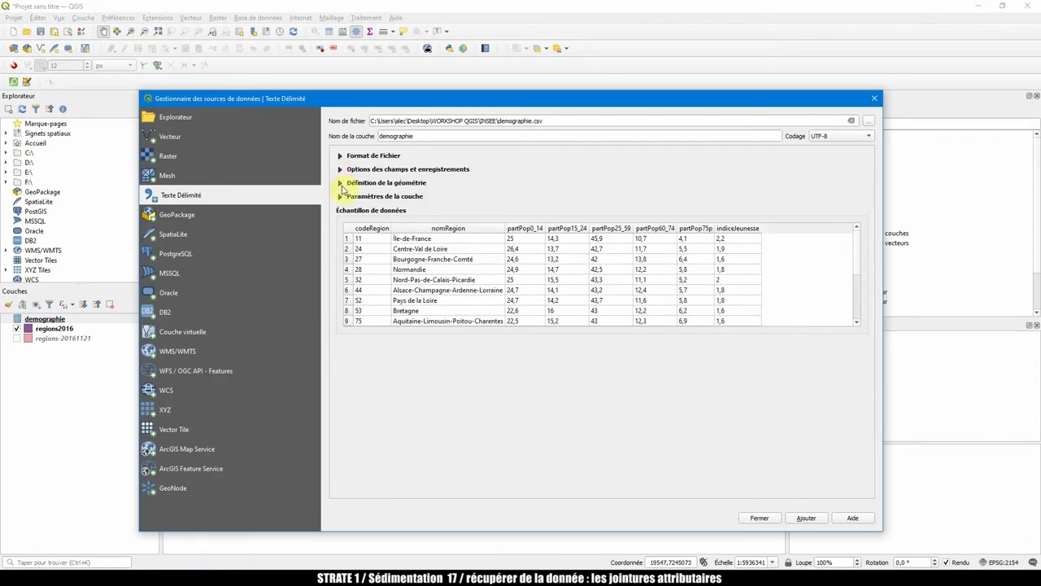
Review the X and Y field choices in the geometry definition and set the import to no geometry, just the table
{"action": "left_click", "coordinate": [376, 184]}
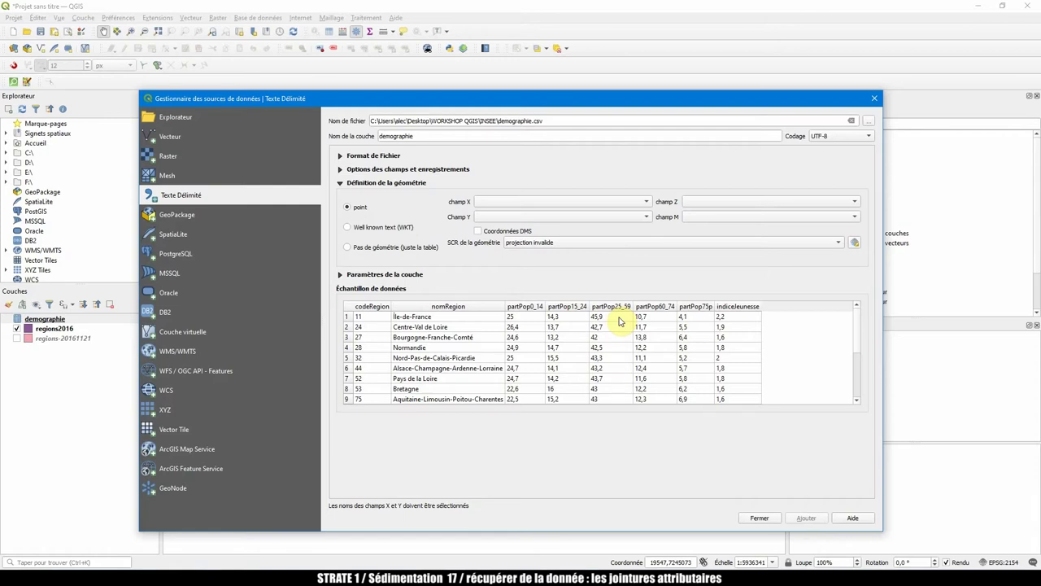
{"action": "left_click", "coordinate": [348, 317]}
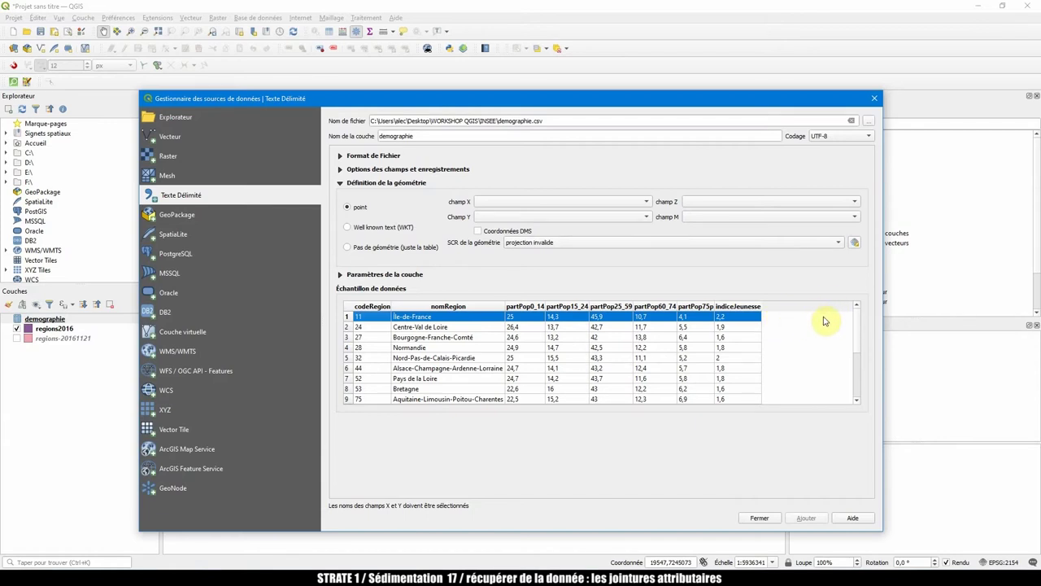
{"action": "left_click", "coordinate": [537, 204]}
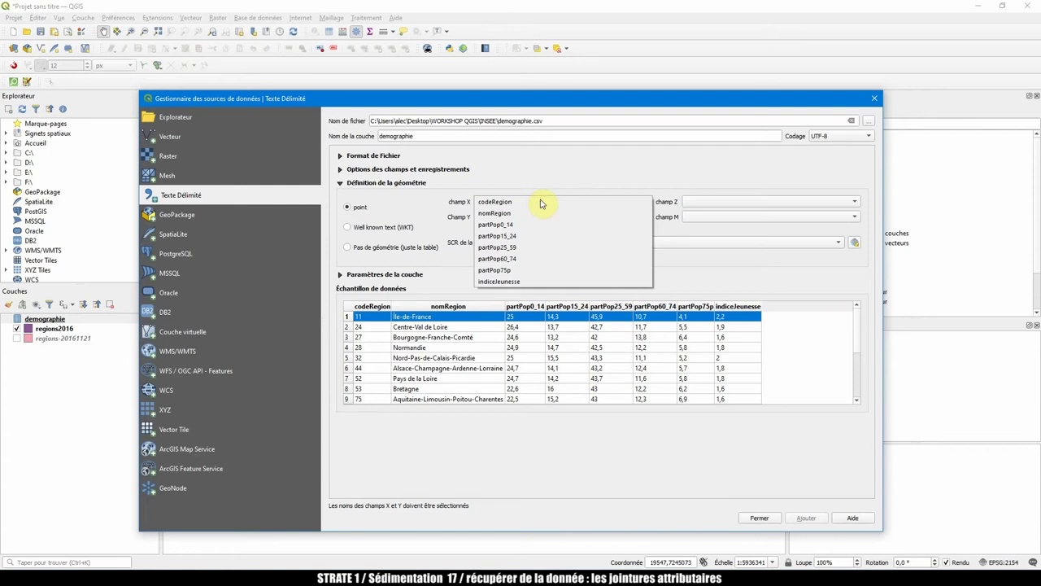
{"action": "left_click", "coordinate": [559, 176]}
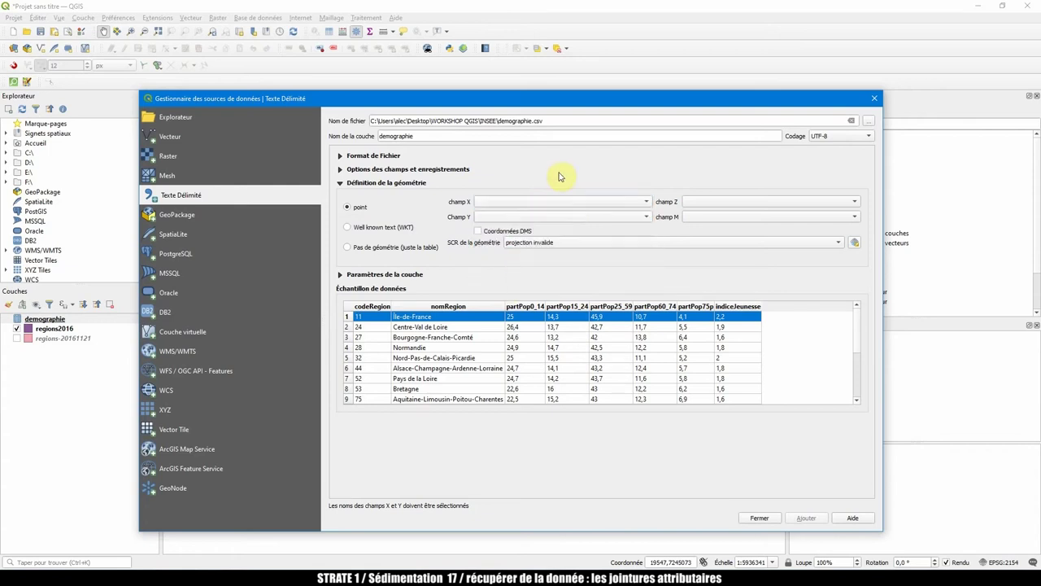
{"action": "left_click", "coordinate": [512, 218]}
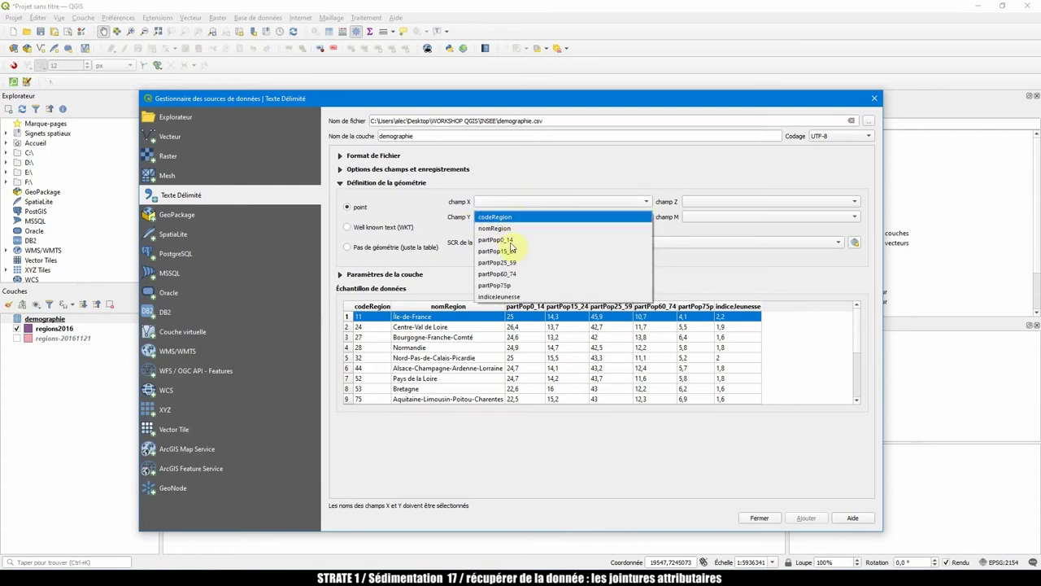
{"action": "left_click", "coordinate": [521, 172]}
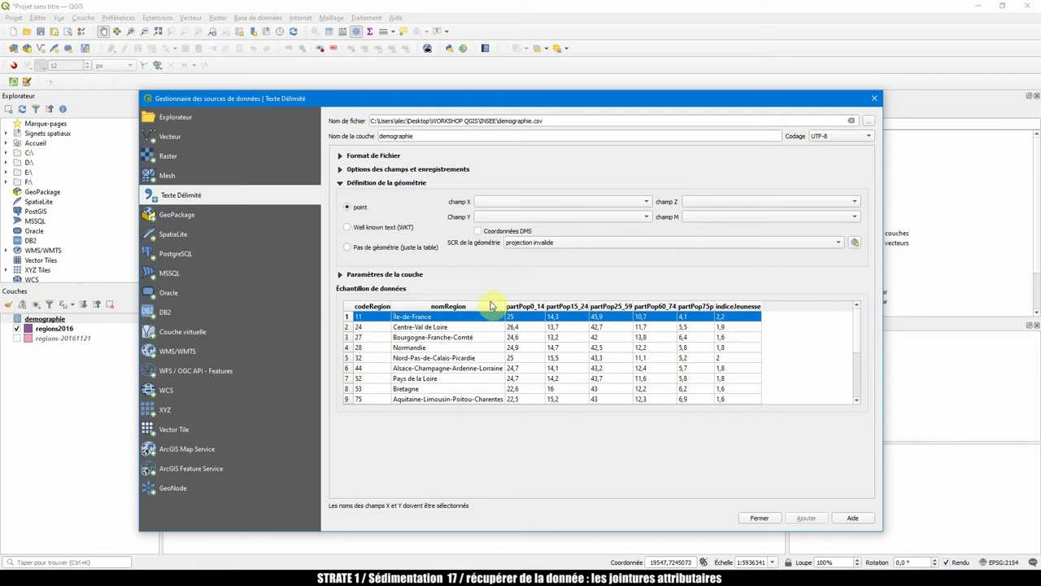
{"action": "left_click", "coordinate": [375, 247]}
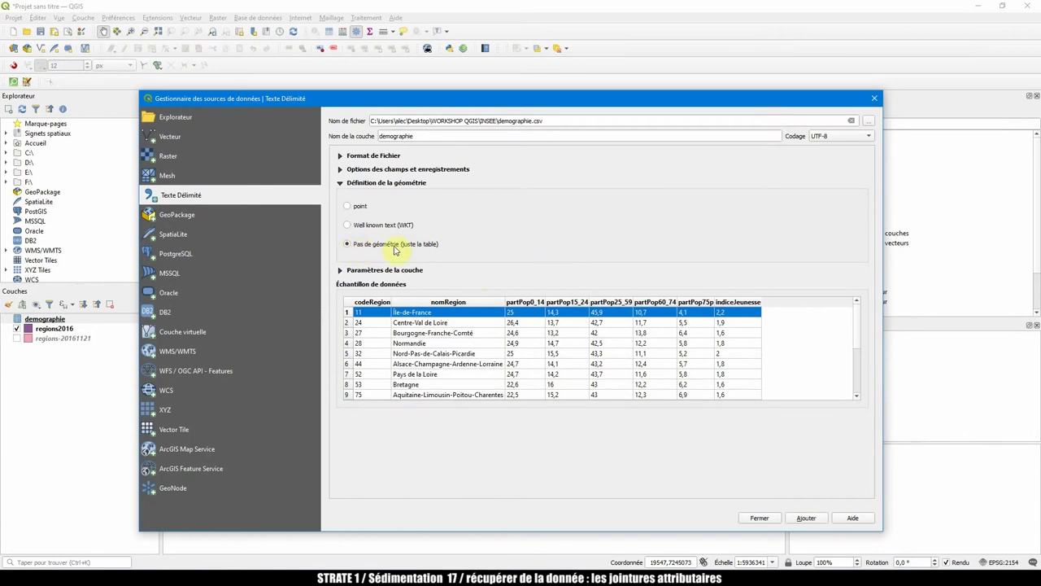
{"action": "left_click", "coordinate": [341, 184]}
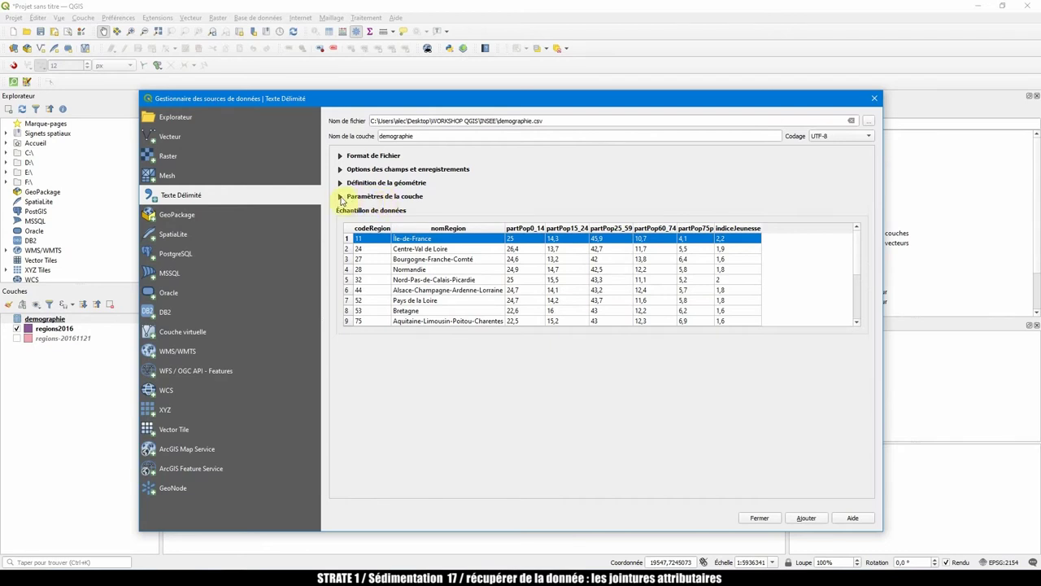
Check the layer settings, add the delimited text layer to the project, and close the data source manager
{"action": "left_click", "coordinate": [343, 197]}
{"action": "left_click", "coordinate": [342, 197]}
{"action": "left_click", "coordinate": [807, 518]}
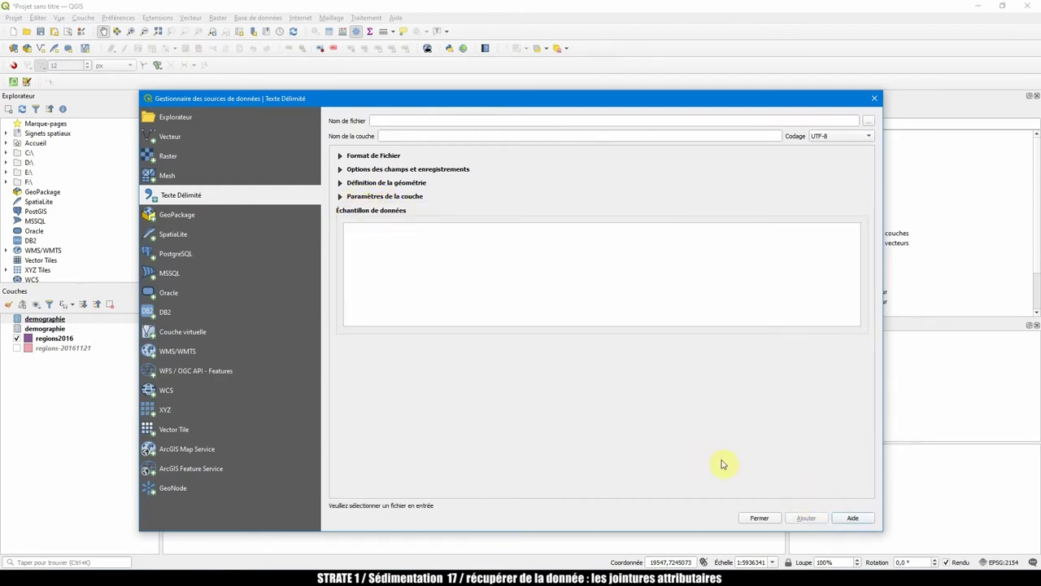
{"action": "left_click", "coordinate": [760, 523]}
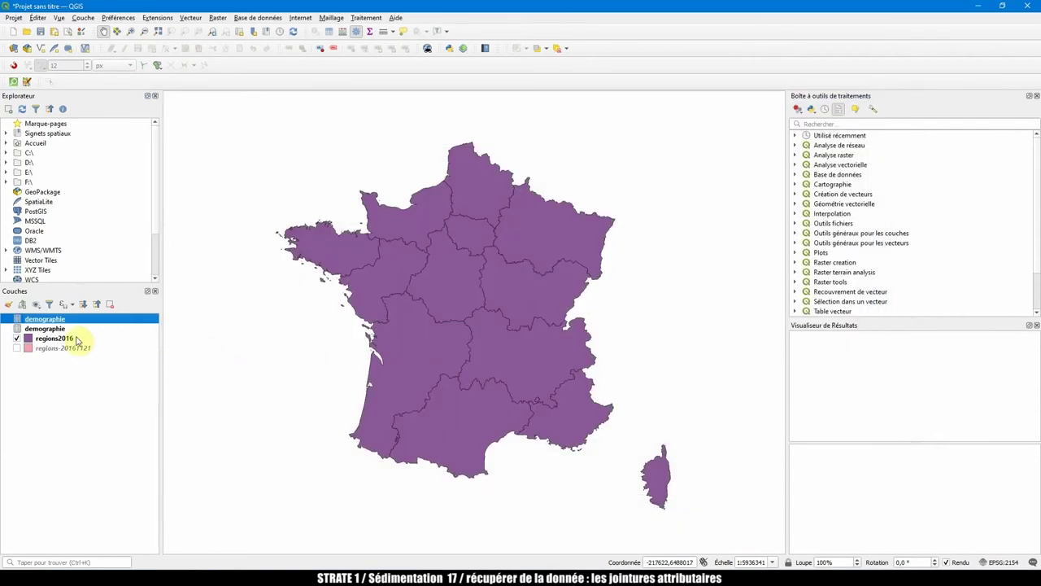
Check the fields and values in the attribute table of the newly imported demographie layer
{"action": "right_click", "coordinate": [52, 318]}
{"action": "left_click", "coordinate": [110, 401]}
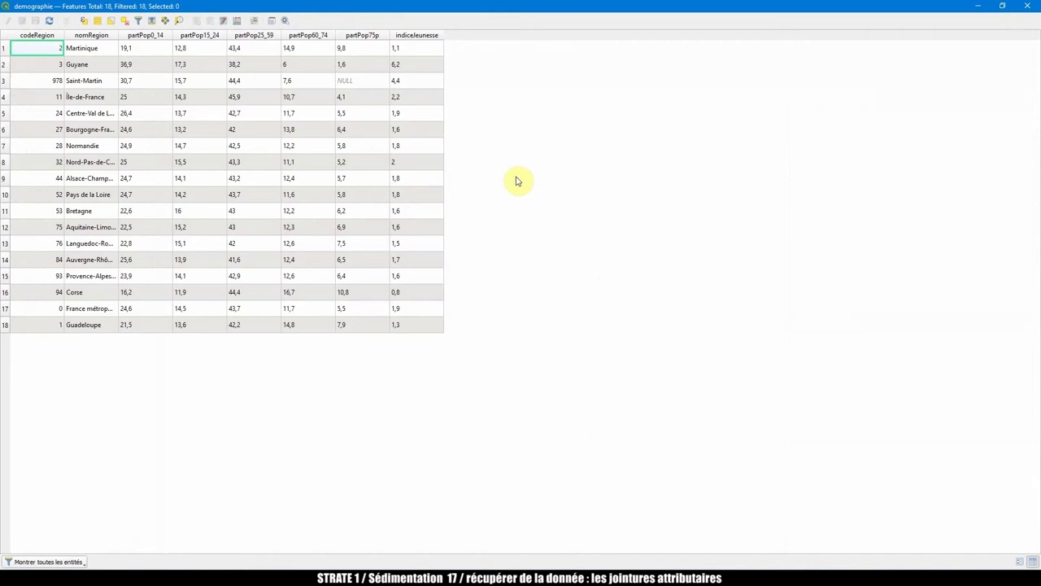
{"action": "left_click", "coordinate": [1027, 6]}
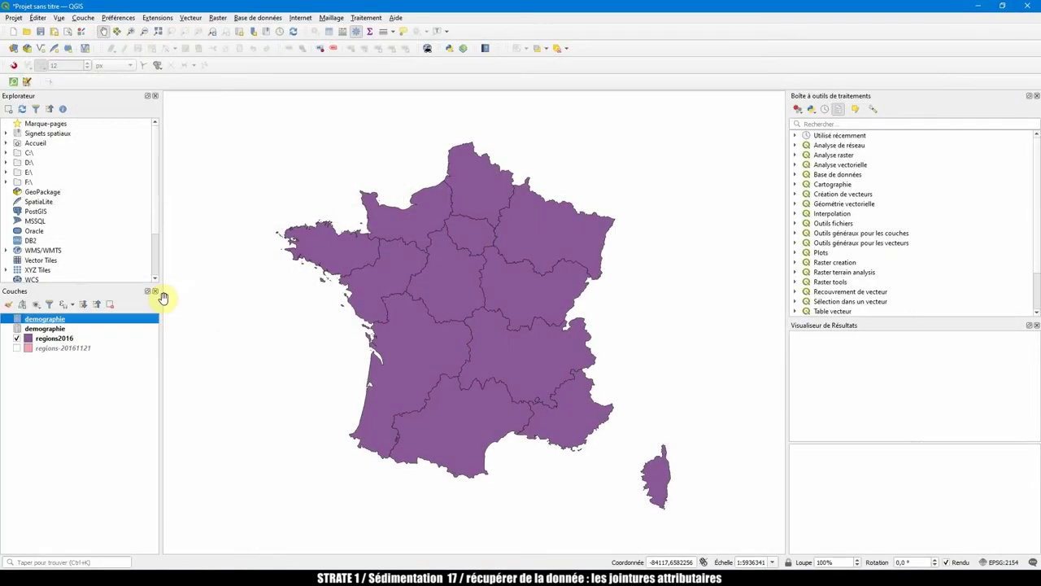
{"action": "right_click", "coordinate": [40, 320]}
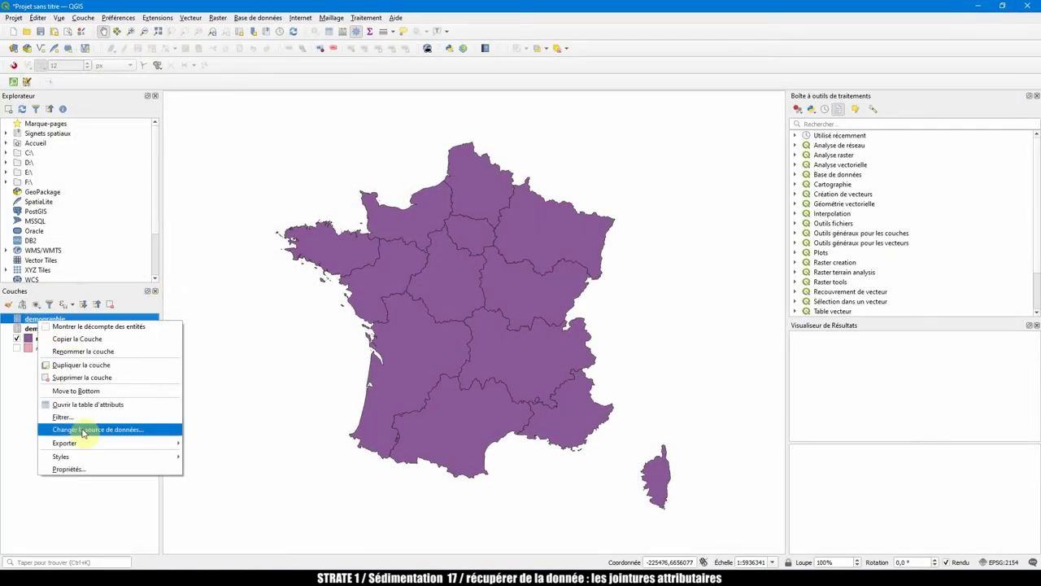
{"action": "left_click", "coordinate": [19, 391]}
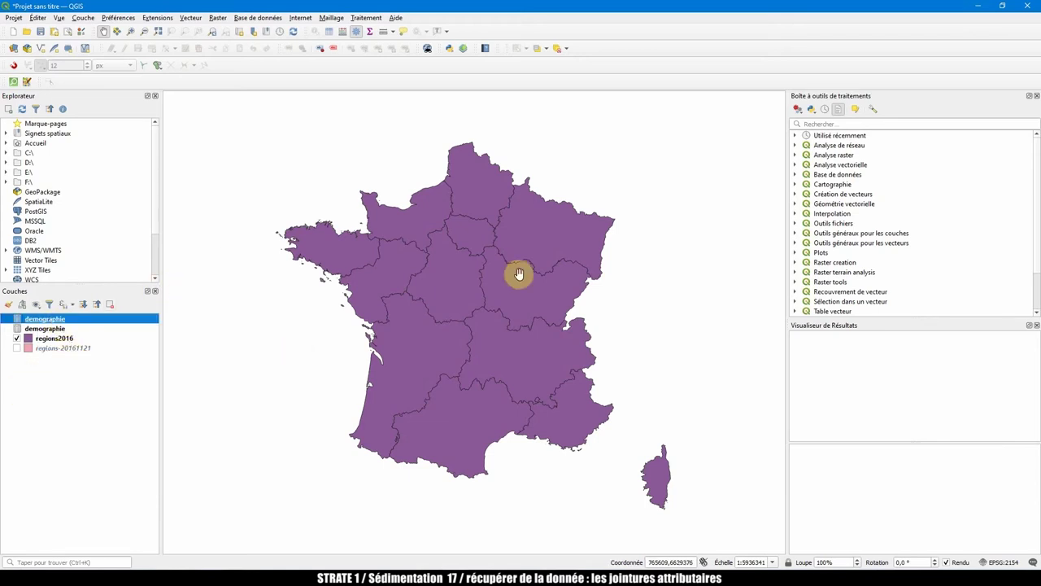
{"action": "left_click", "coordinate": [18, 339]}
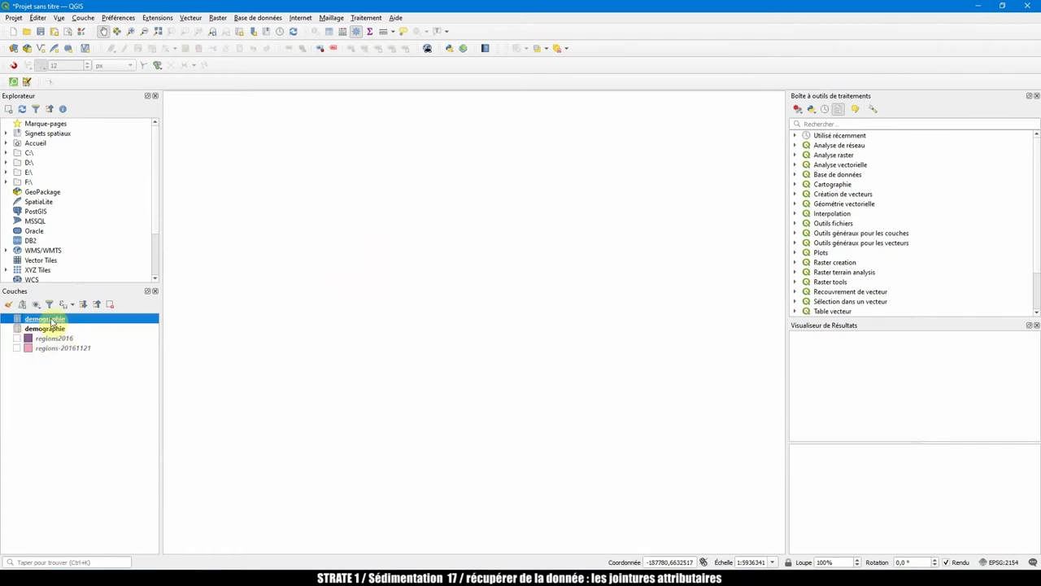
{"action": "left_click", "coordinate": [17, 339]}
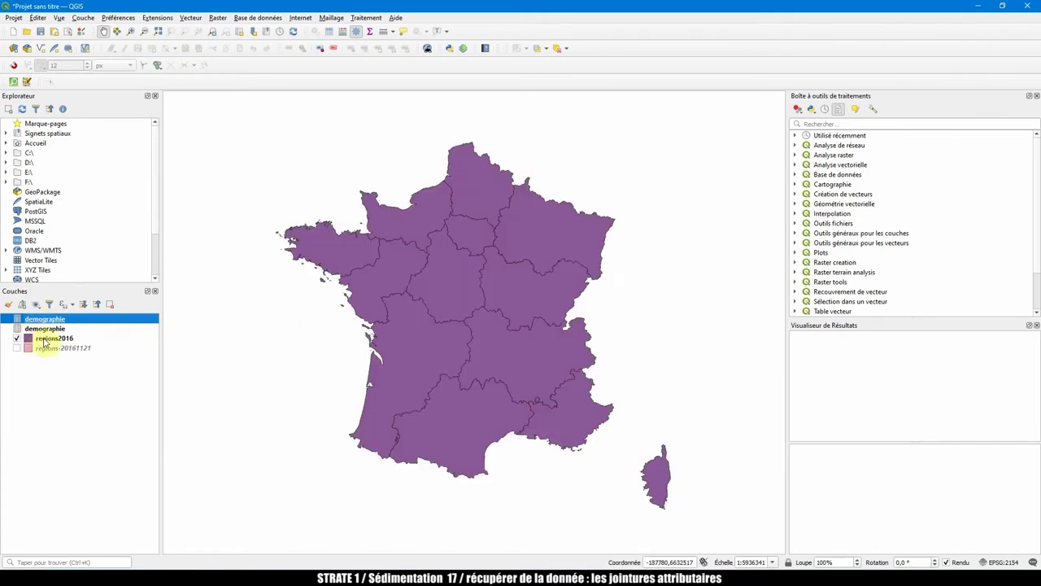
Remove the older duplicate demographie layer and the regions-20161121 layer from the project
{"action": "right_click", "coordinate": [51, 329]}
{"action": "left_click", "coordinate": [96, 385]}
{"action": "key", "text": "Return"}
{"action": "left_click", "coordinate": [43, 319]}
{"action": "left_click", "coordinate": [46, 330]}
{"action": "right_click", "coordinate": [49, 338]}
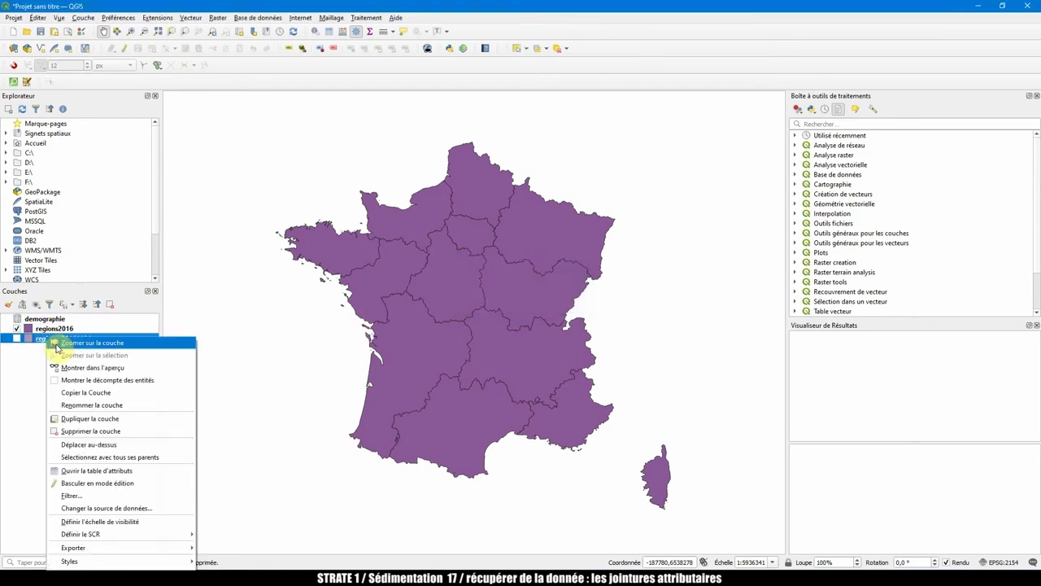
{"action": "left_click", "coordinate": [77, 430]}
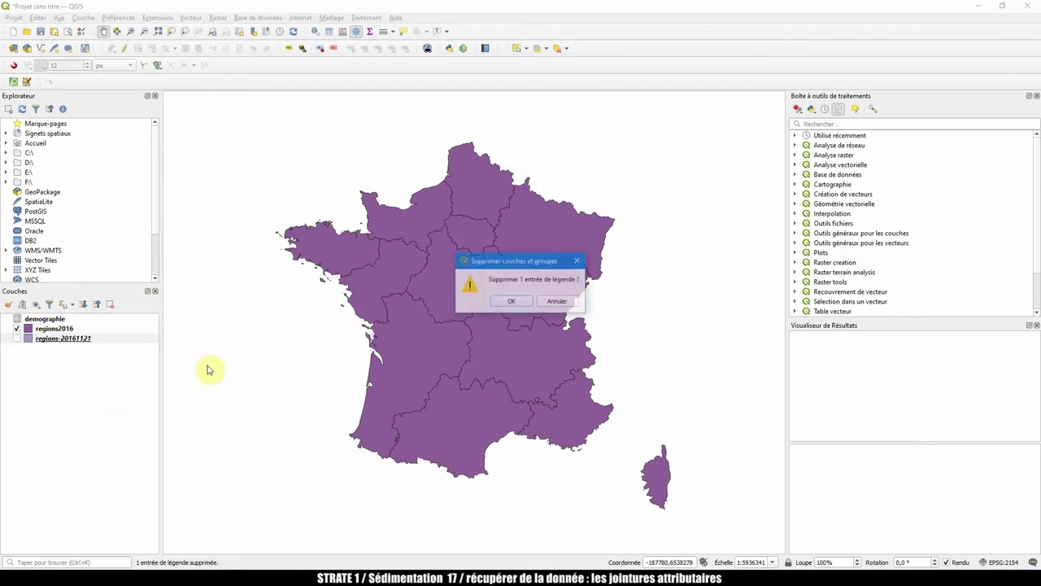
{"action": "left_click", "coordinate": [511, 301]}
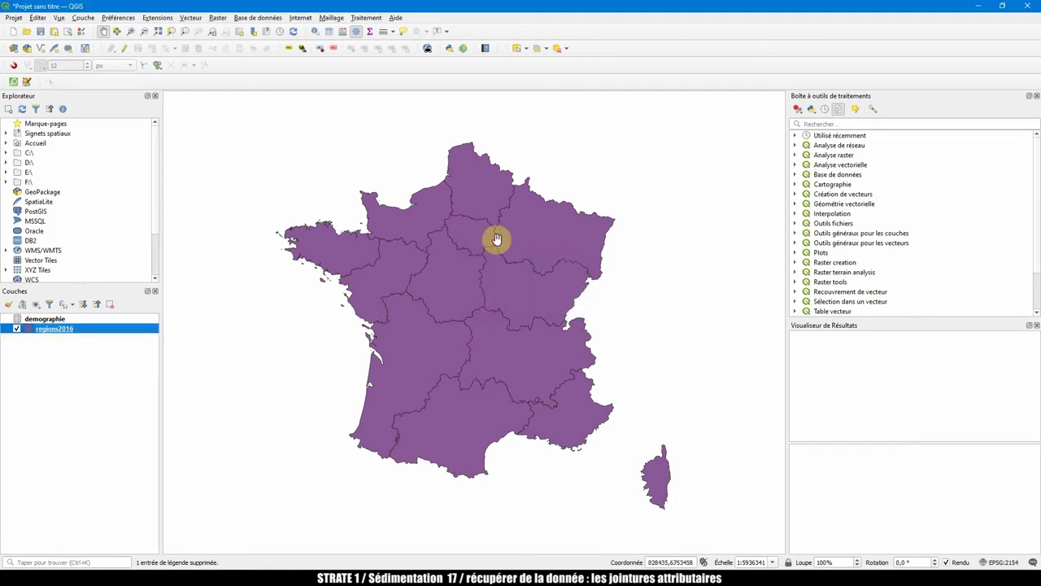
{"action": "left_click", "coordinate": [50, 320]}
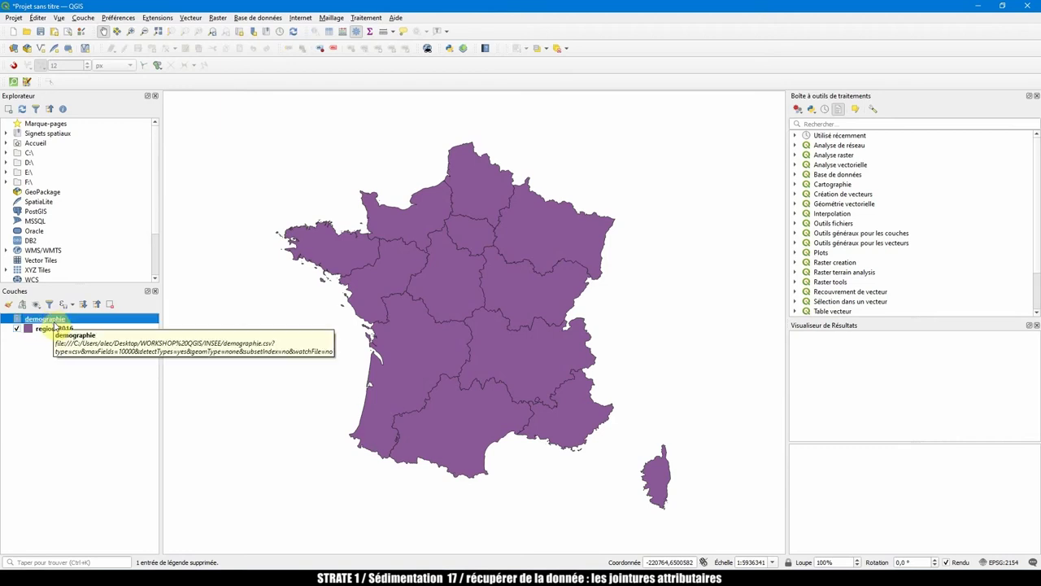
{"action": "left_click", "coordinate": [55, 330]}
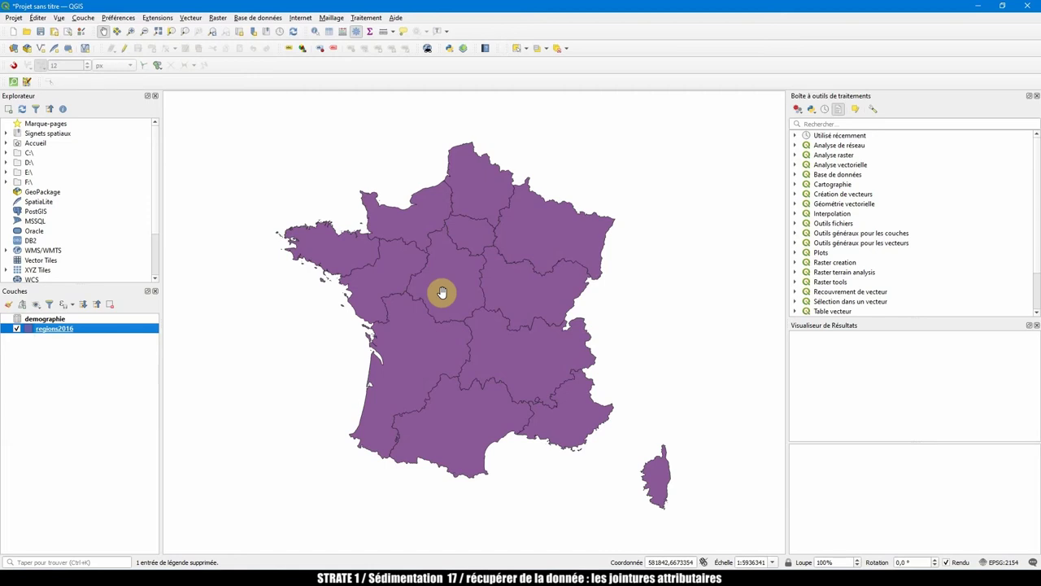
{"action": "left_click", "coordinate": [62, 319]}
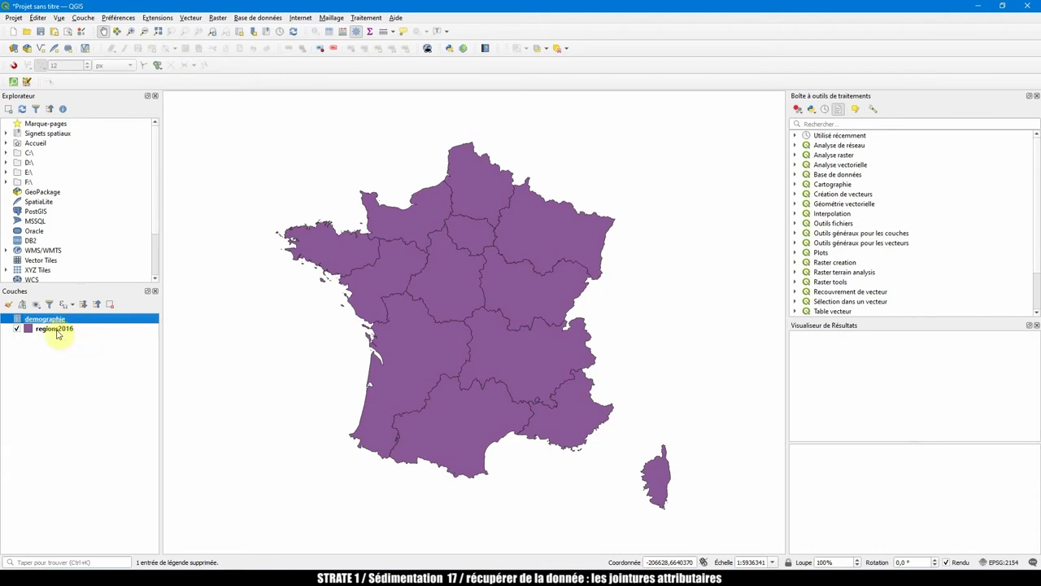
Sort the regions2016 attribute table by code_insee and compare its region codes with those in the demographie table
{"action": "right_click", "coordinate": [62, 329]}
{"action": "left_click", "coordinate": [118, 446]}
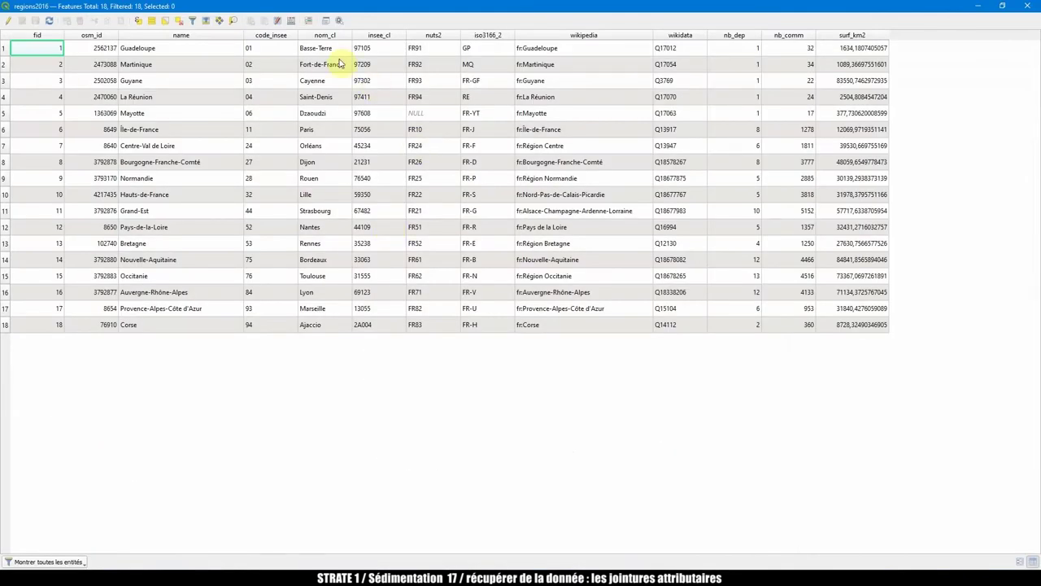
{"action": "left_click_drag", "start_coordinate": [298, 35], "coordinate": [278, 35]}
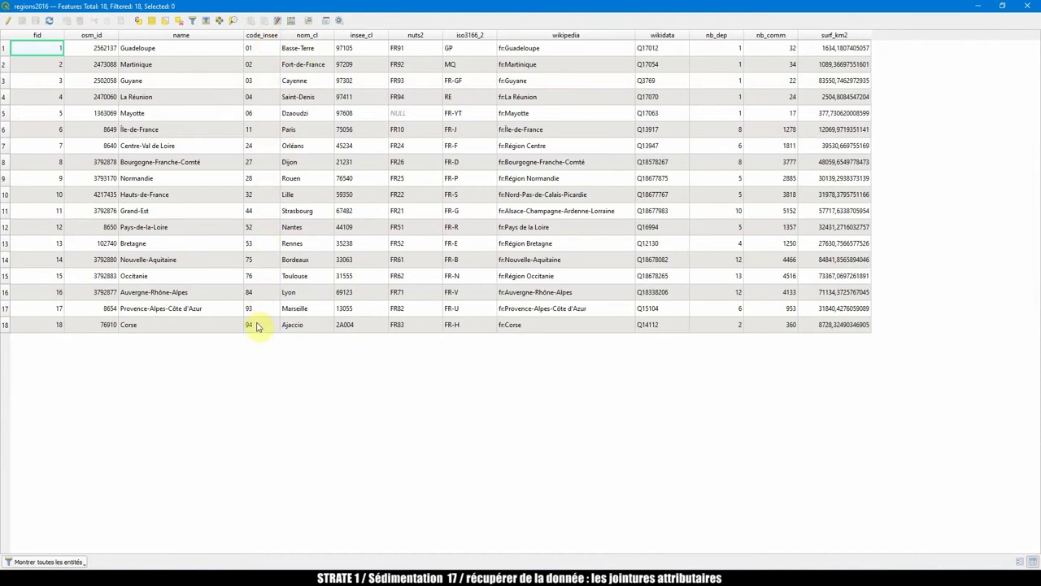
{"action": "left_click", "coordinate": [256, 37]}
{"action": "left_click", "coordinate": [261, 36]}
{"action": "left_click", "coordinate": [261, 35]}
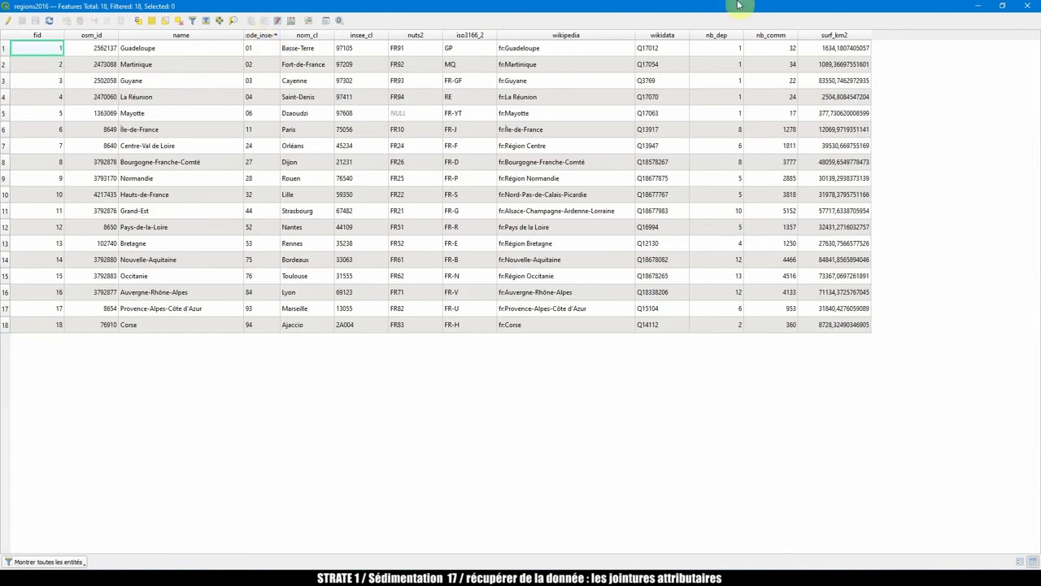
{"action": "left_click", "coordinate": [1027, 6]}
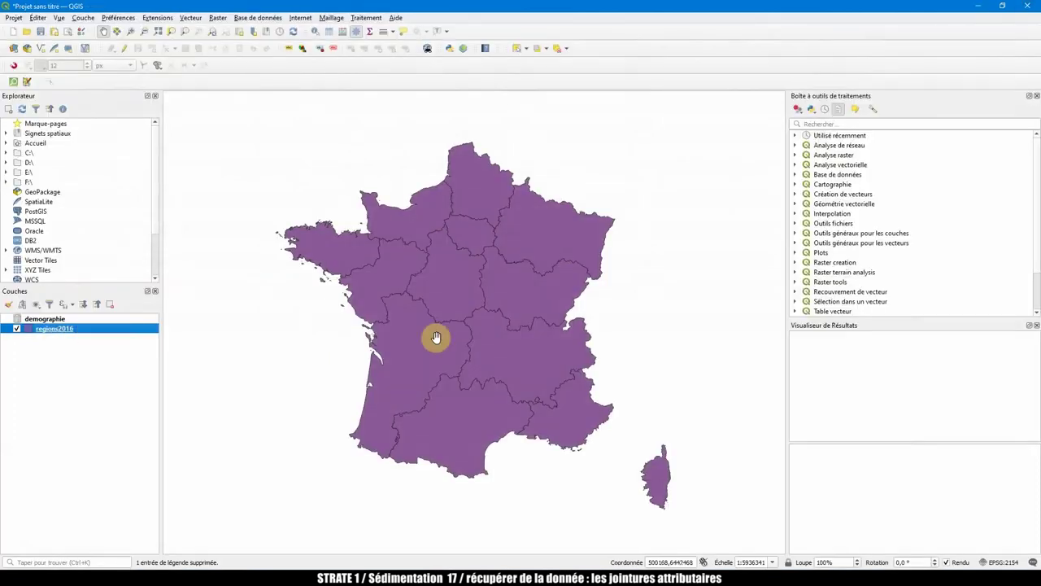
{"action": "right_click", "coordinate": [73, 320]}
{"action": "left_click", "coordinate": [118, 403]}
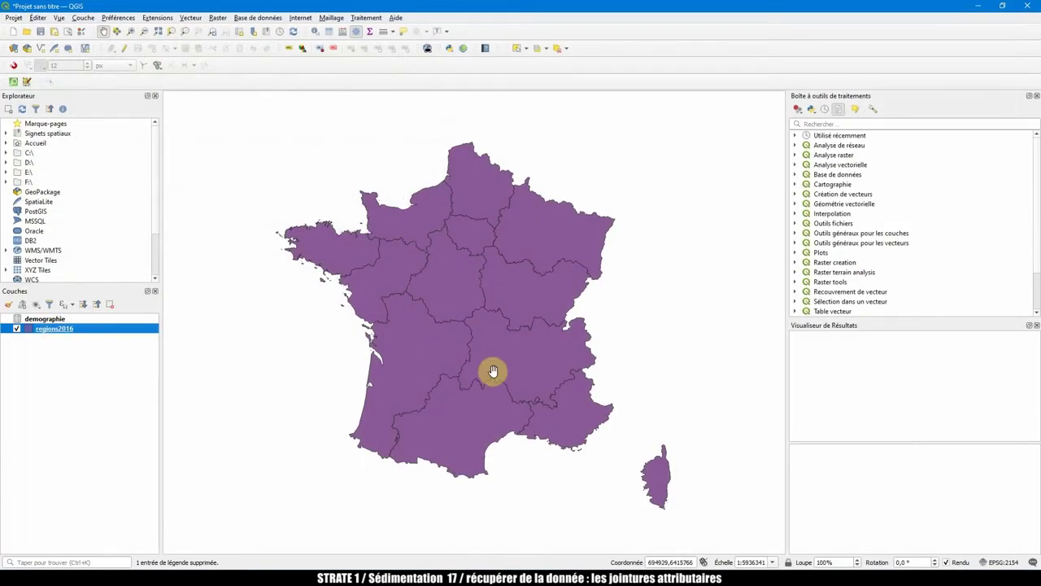
Start a new vector join in the regions2016 layer properties with demographie as the layer to join
{"action": "left_click", "coordinate": [34, 332], "text": "ctrl"}
{"action": "left_click", "coordinate": [33, 334]}
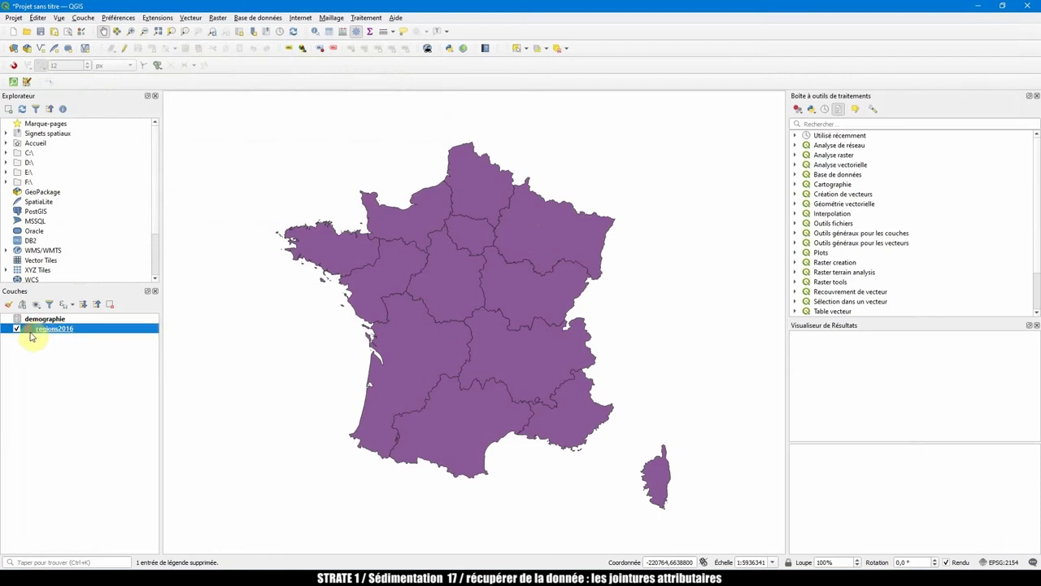
{"action": "double_click", "coordinate": [32, 330]}
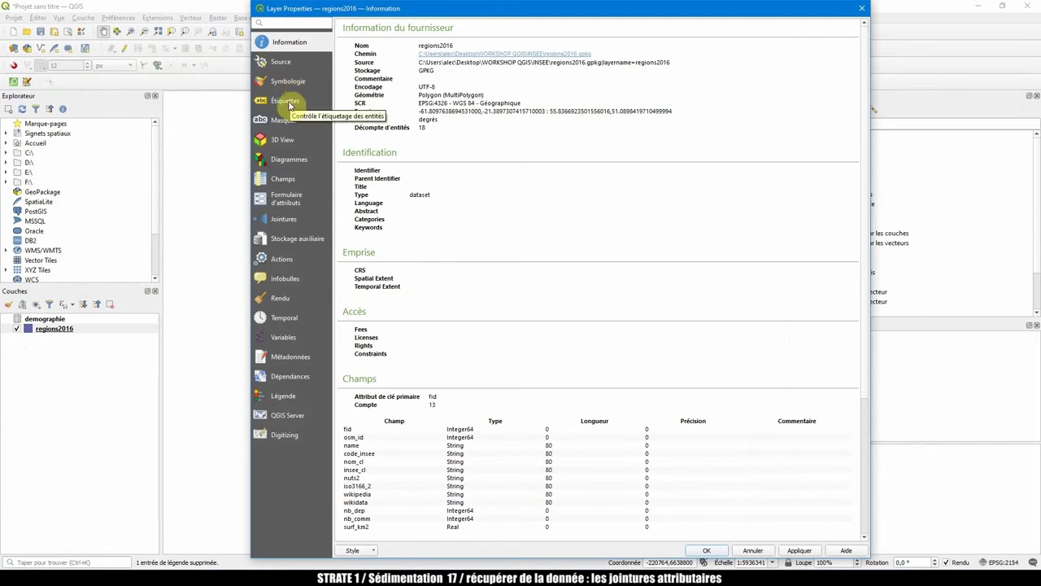
{"action": "left_click", "coordinate": [285, 219]}
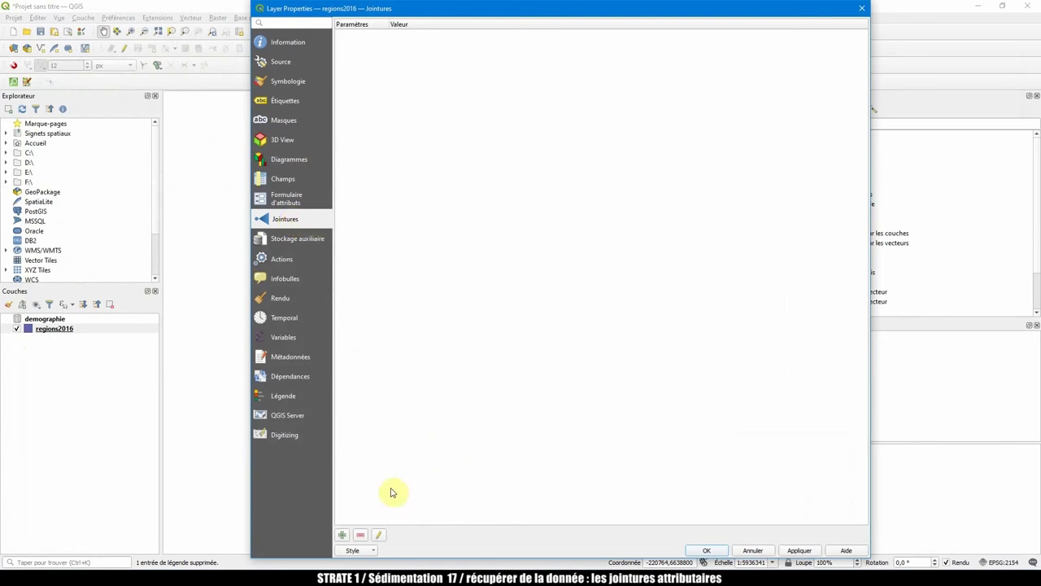
{"action": "left_click", "coordinate": [343, 535]}
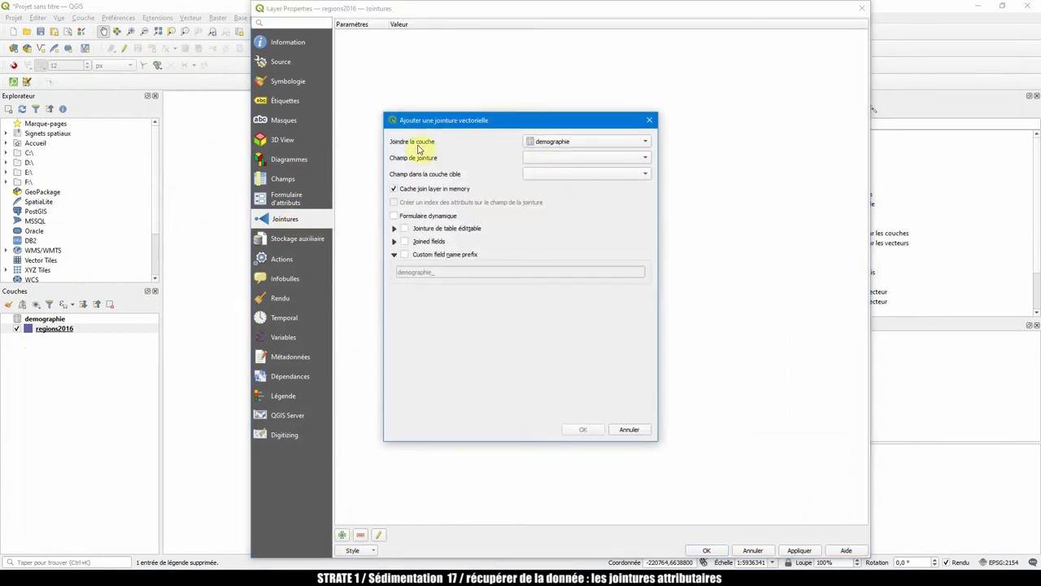
{"action": "left_click", "coordinate": [558, 145]}
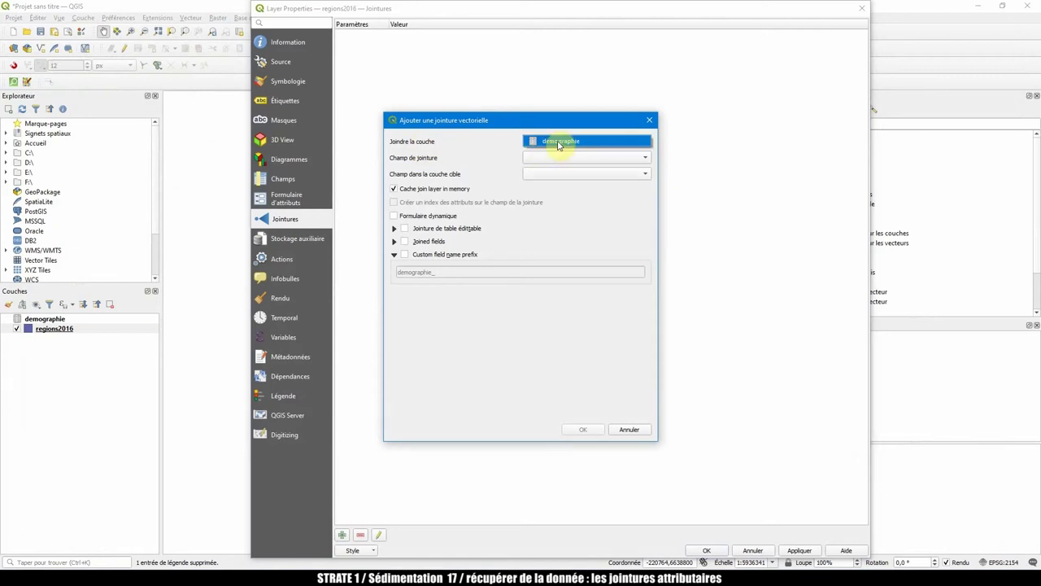
{"action": "left_click", "coordinate": [559, 145]}
{"action": "left_click", "coordinate": [556, 148]}
{"action": "left_click", "coordinate": [557, 147]}
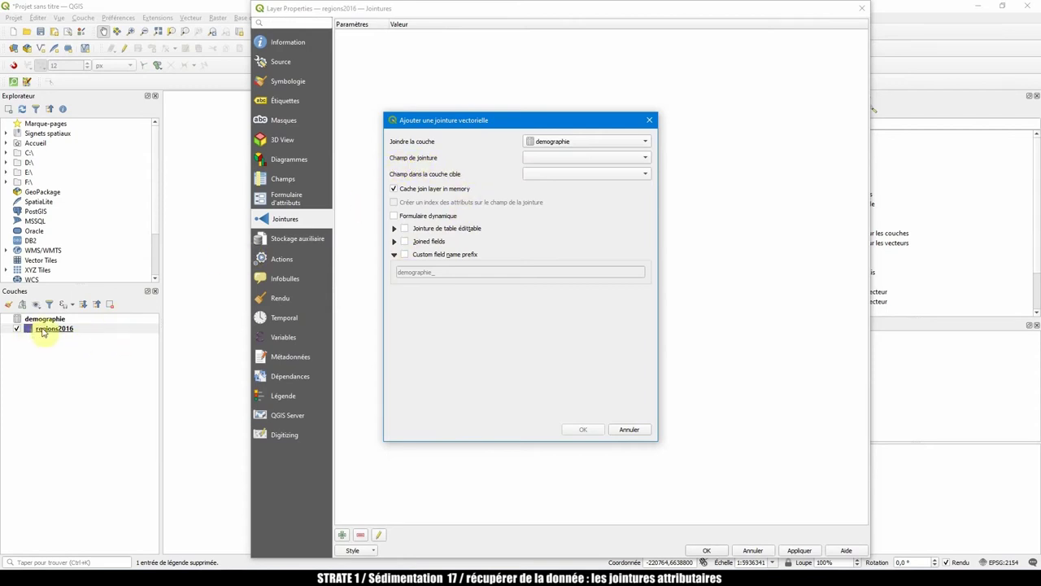
Set codeRegion as the join field and code_insee as the target field, confirm the join, and close the layer properties
{"action": "left_click", "coordinate": [552, 159]}
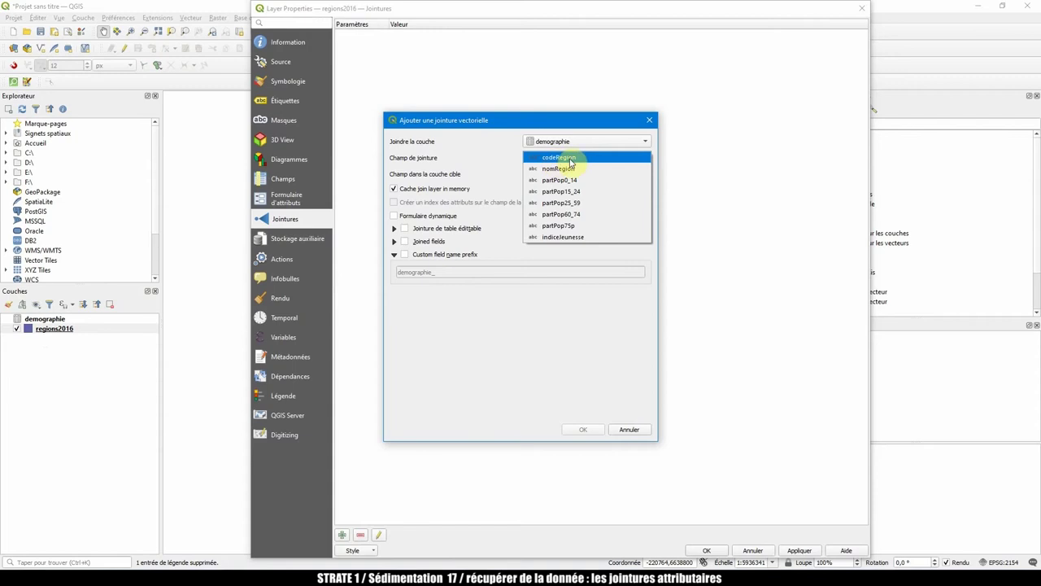
{"action": "left_click", "coordinate": [570, 160]}
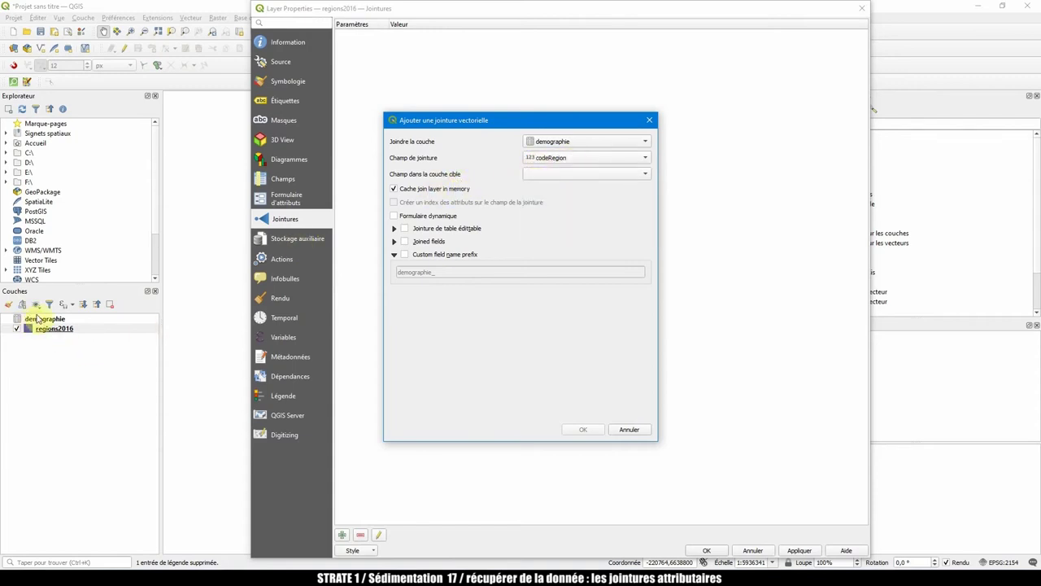
{"action": "left_click", "coordinate": [553, 176]}
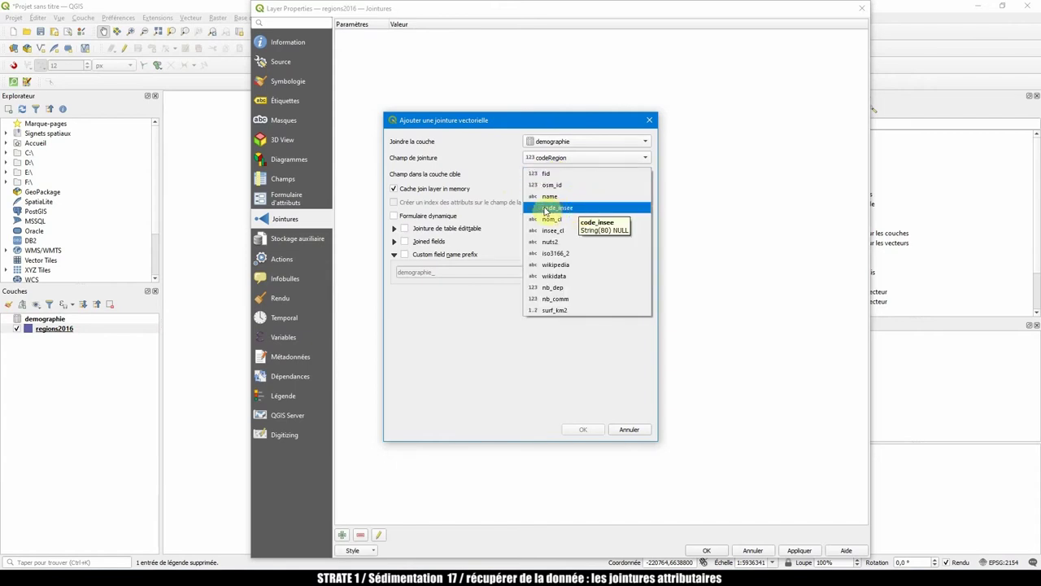
{"action": "left_click", "coordinate": [567, 210]}
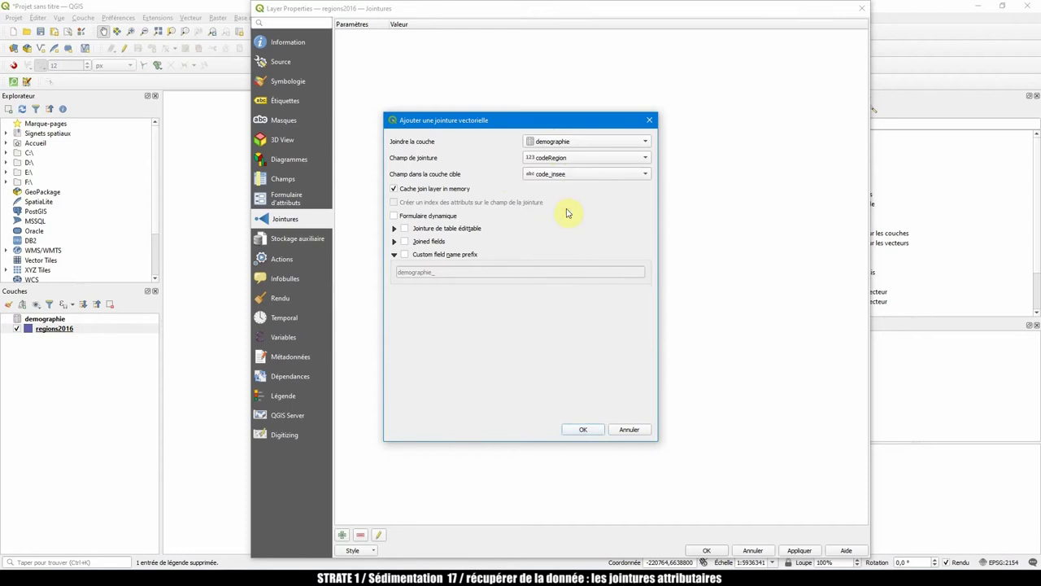
{"action": "left_click", "coordinate": [583, 430]}
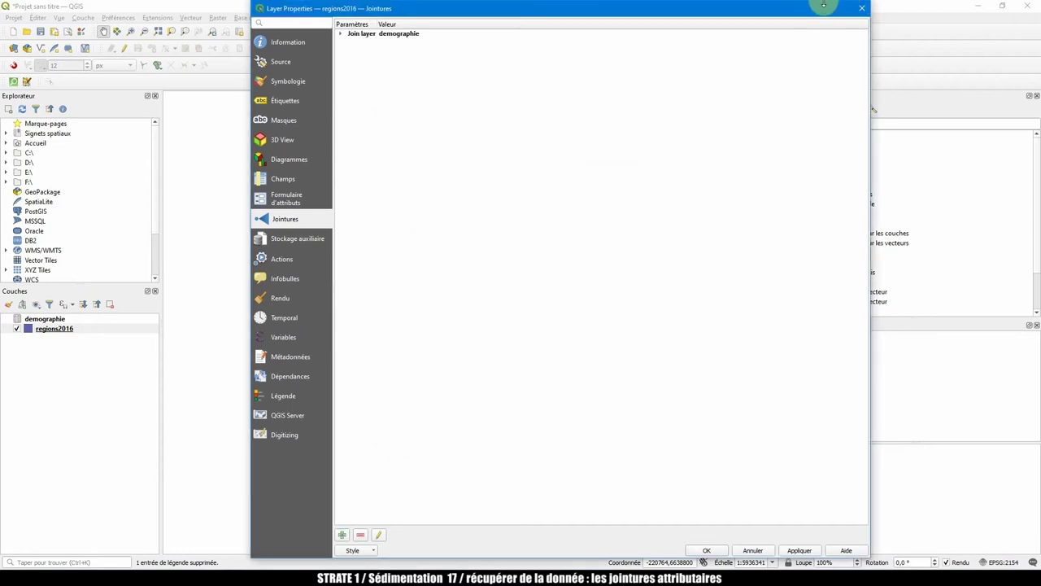
{"action": "left_click", "coordinate": [864, 10]}
Open the regions2016 attribute table and widen the demographie_nomRegion column to read the joined values
{"action": "left_click", "coordinate": [146, 328]}
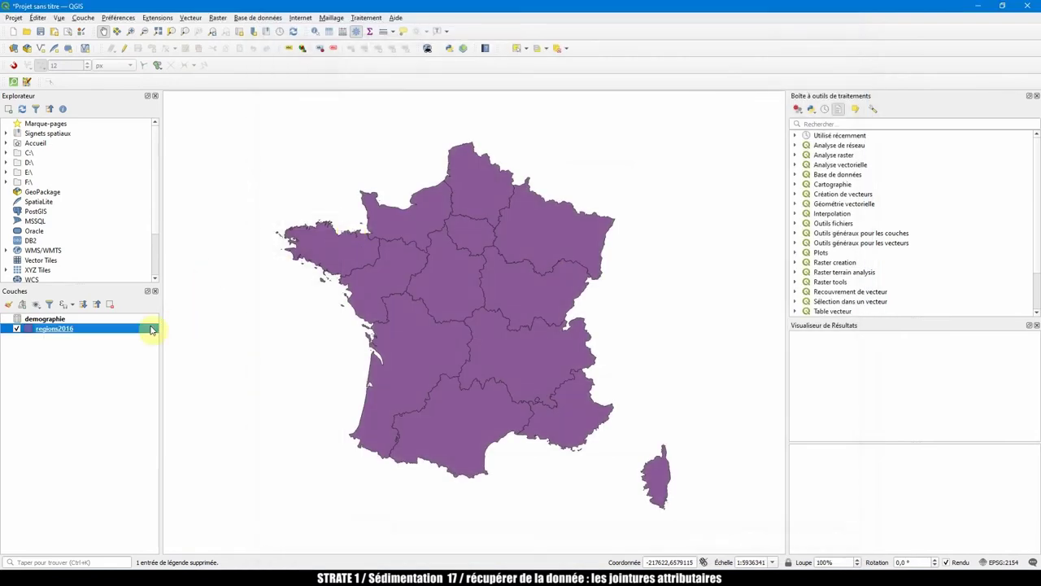
{"action": "right_click", "coordinate": [46, 334]}
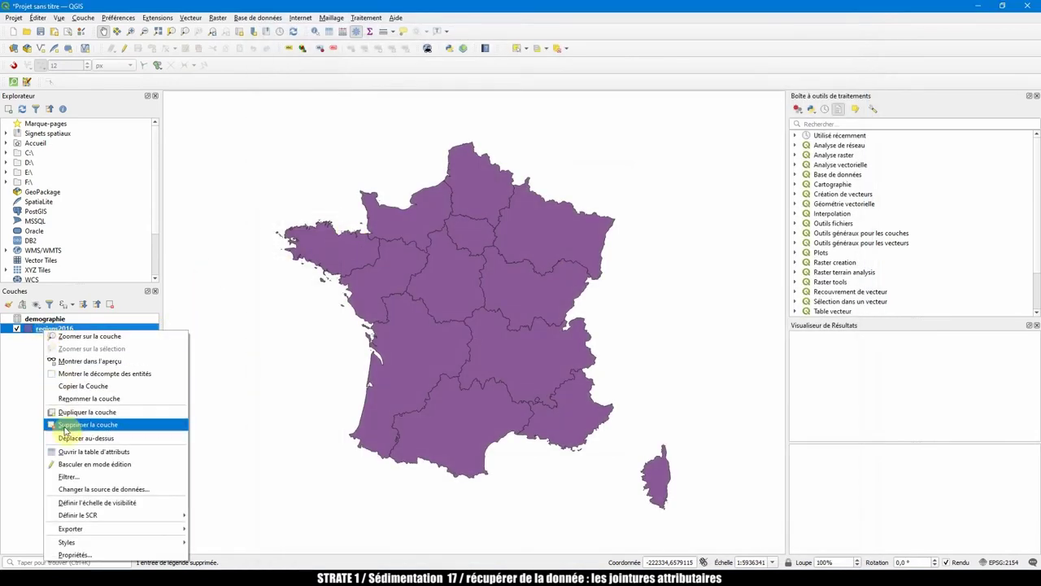
{"action": "left_click", "coordinate": [92, 453]}
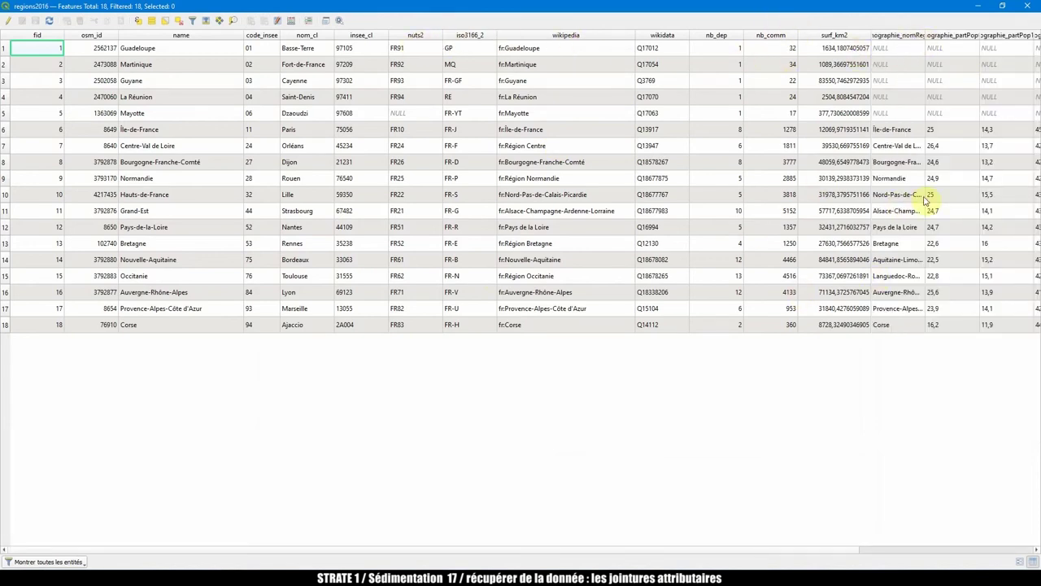
{"action": "left_click_drag", "start_coordinate": [108, 549], "coordinate": [281, 549]}
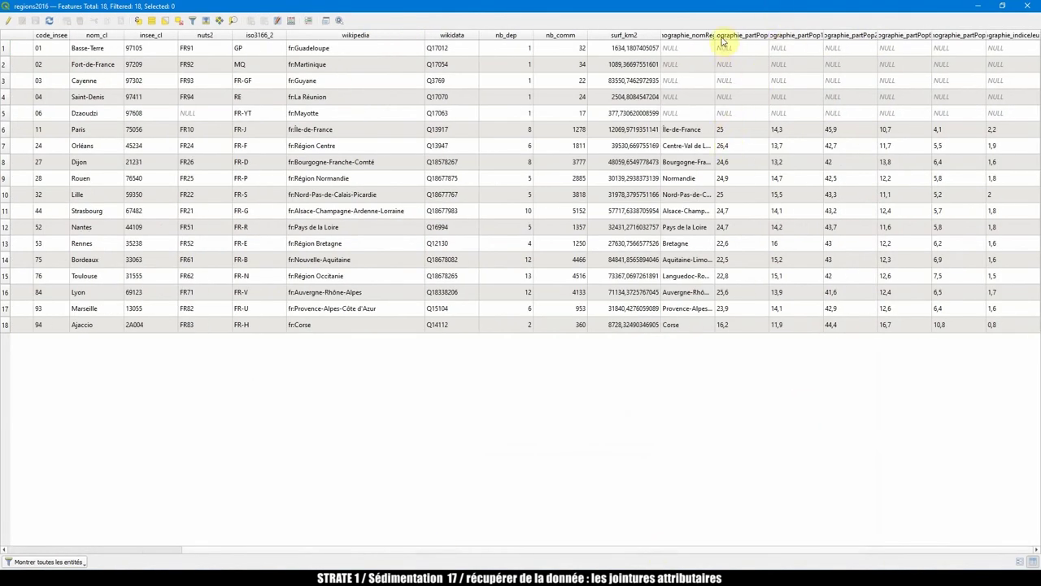
{"action": "left_click_drag", "start_coordinate": [715, 35], "coordinate": [768, 35]}
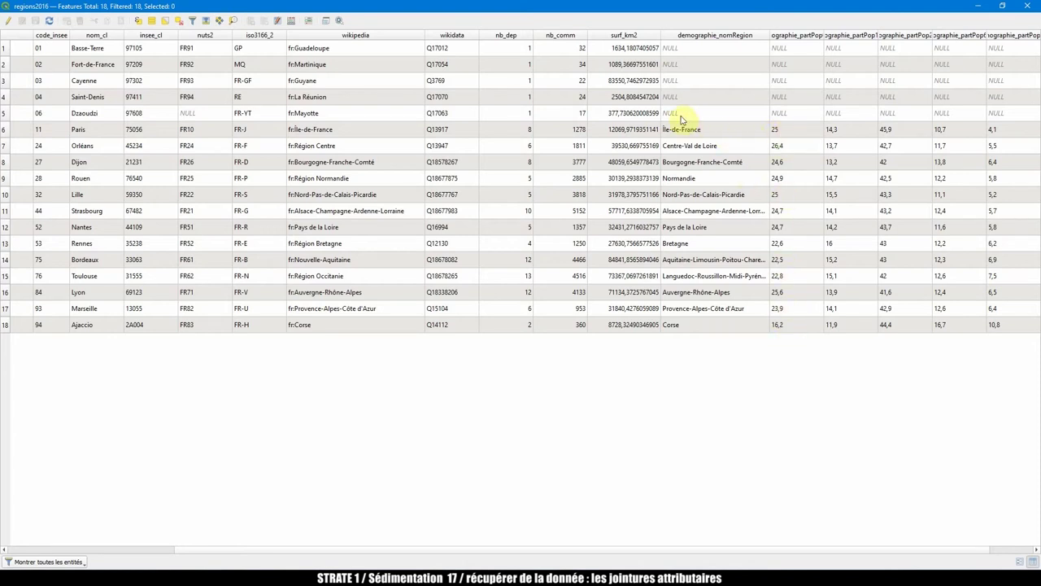
Select the five rows from Guadeloupe to Mayotte, check their joined demographie fields, and close the table
{"action": "left_click", "coordinate": [11, 115]}
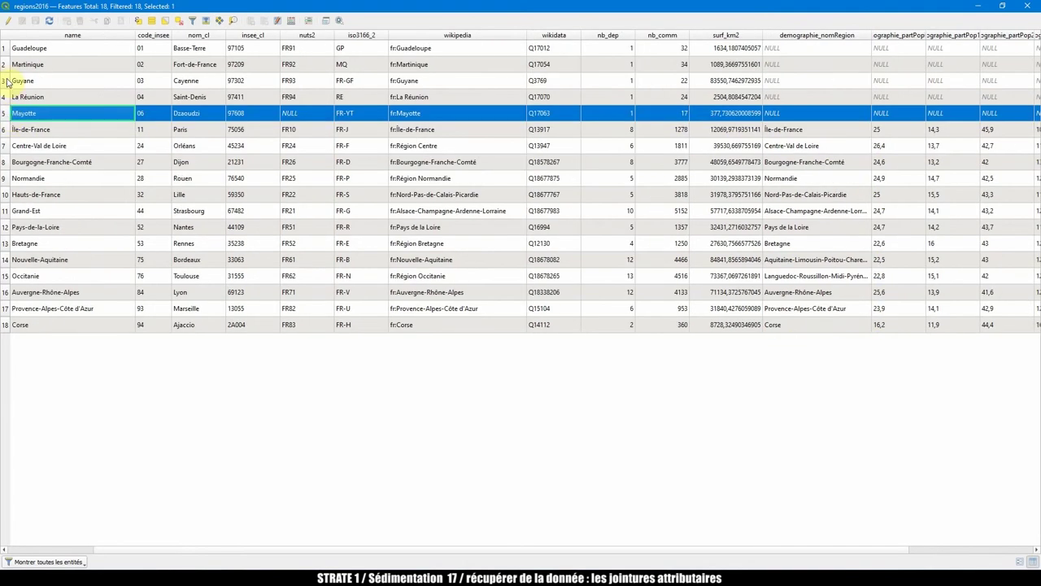
{"action": "left_click", "coordinate": [10, 48], "text": "shift"}
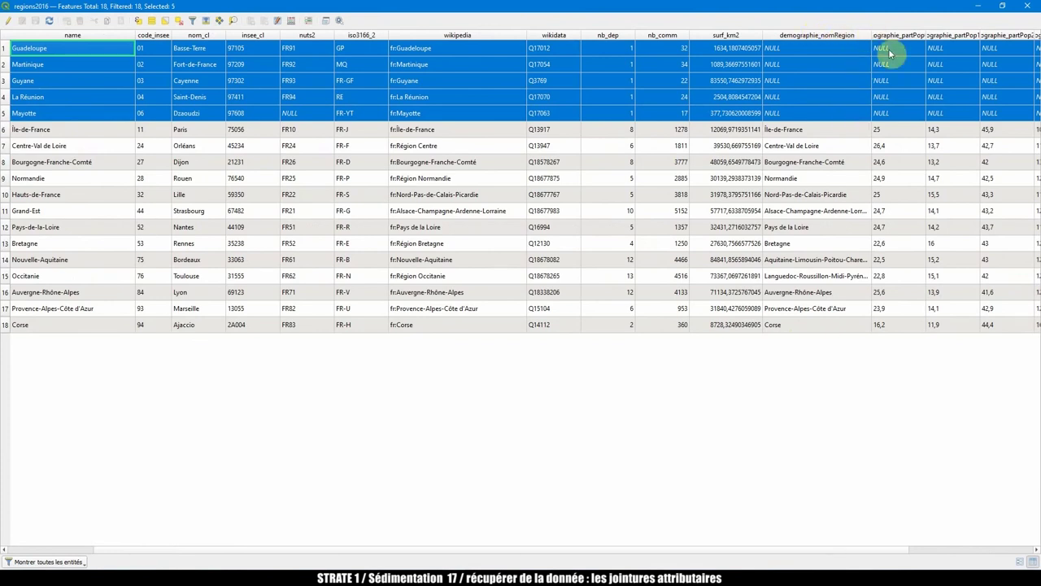
{"action": "scroll", "coordinate": [511, 555], "scroll_direction": "right", "scroll_amount": 2}
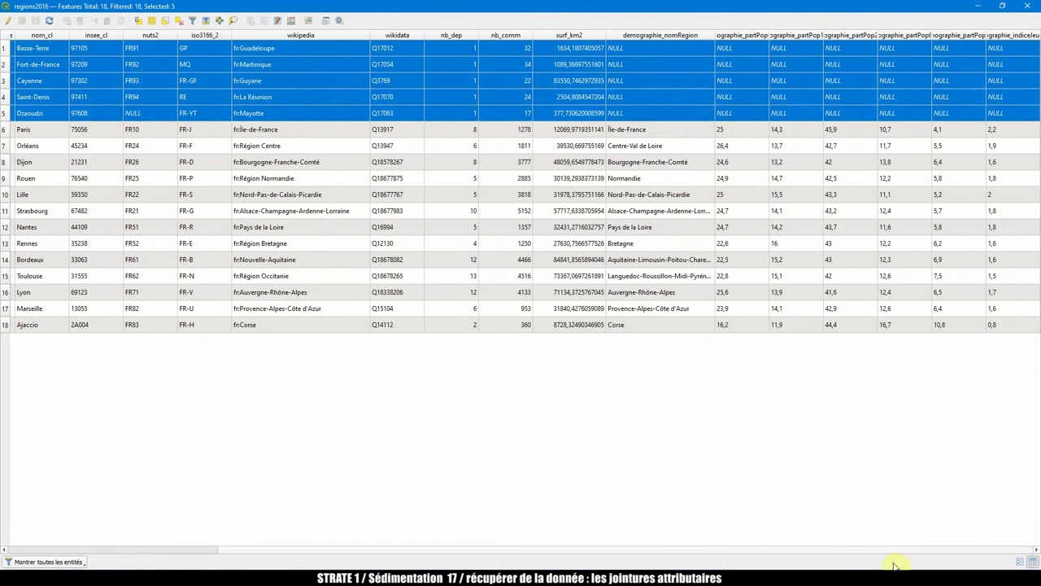
{"action": "scroll", "coordinate": [639, 511], "scroll_direction": "left", "scroll_amount": 3}
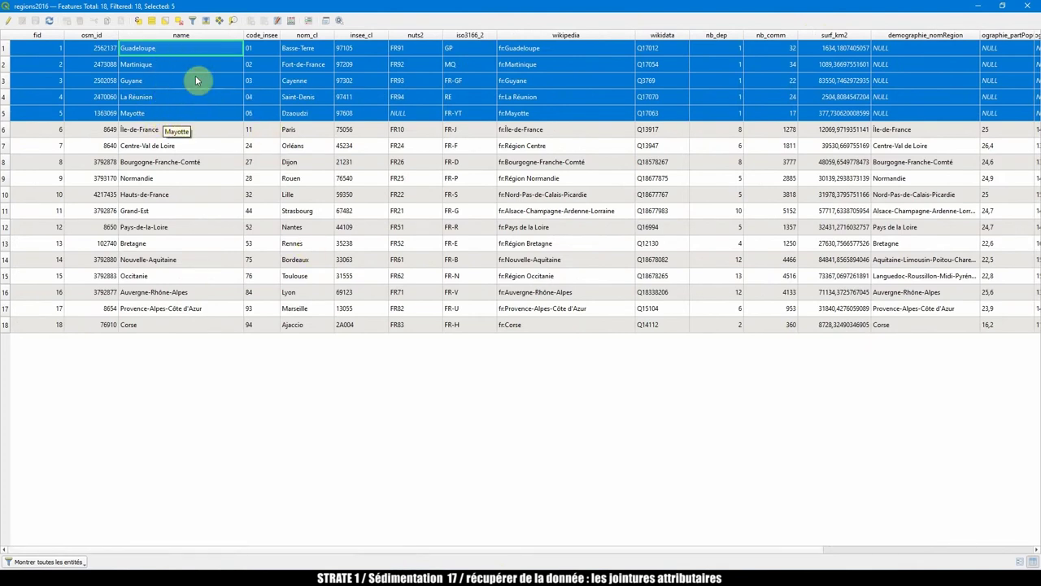
{"action": "left_click", "coordinate": [1024, 5]}
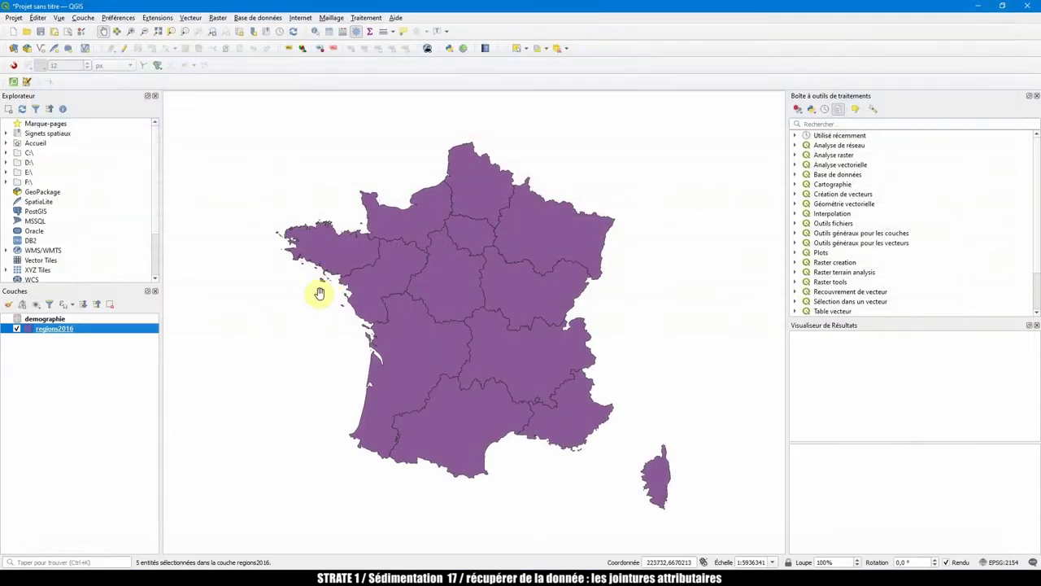
Sort the demographie attribute table by codeRegion, check the overseas regions' codes and the field type, and close the table
{"action": "right_click", "coordinate": [74, 329]}
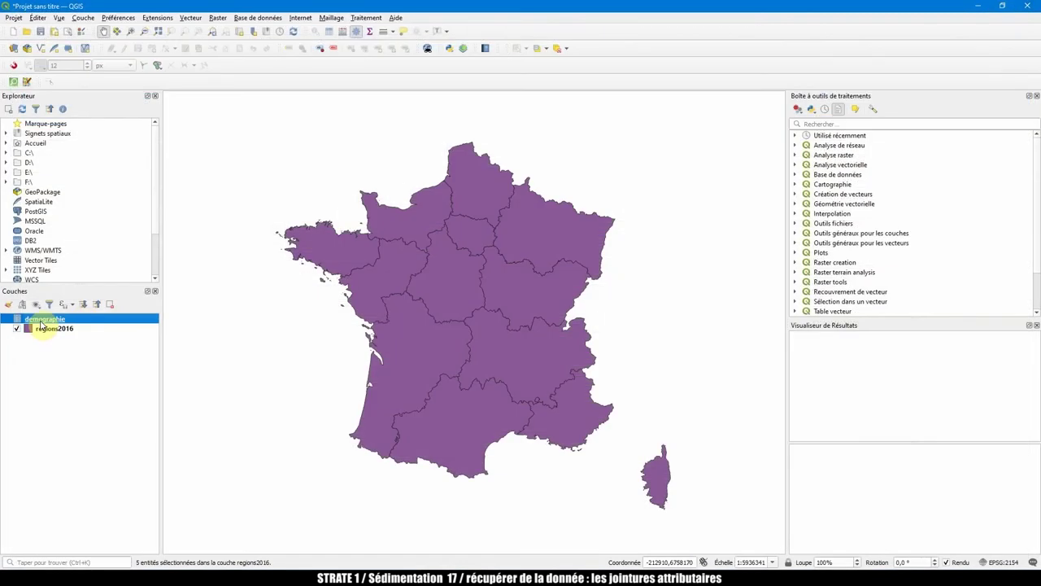
{"action": "double_click", "coordinate": [41, 322]}
{"action": "left_click", "coordinate": [53, 36]}
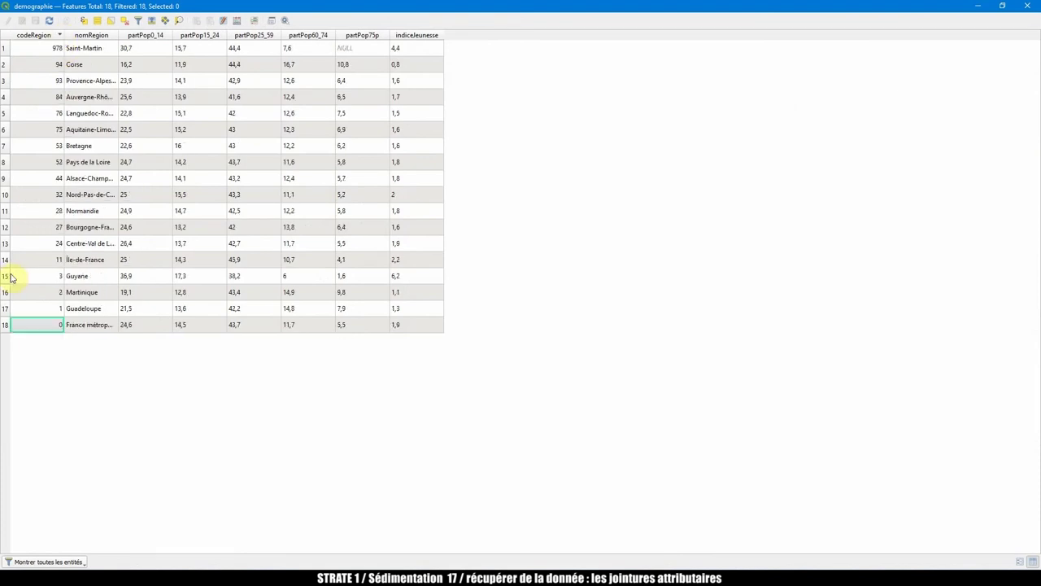
{"action": "left_click", "coordinate": [55, 278]}
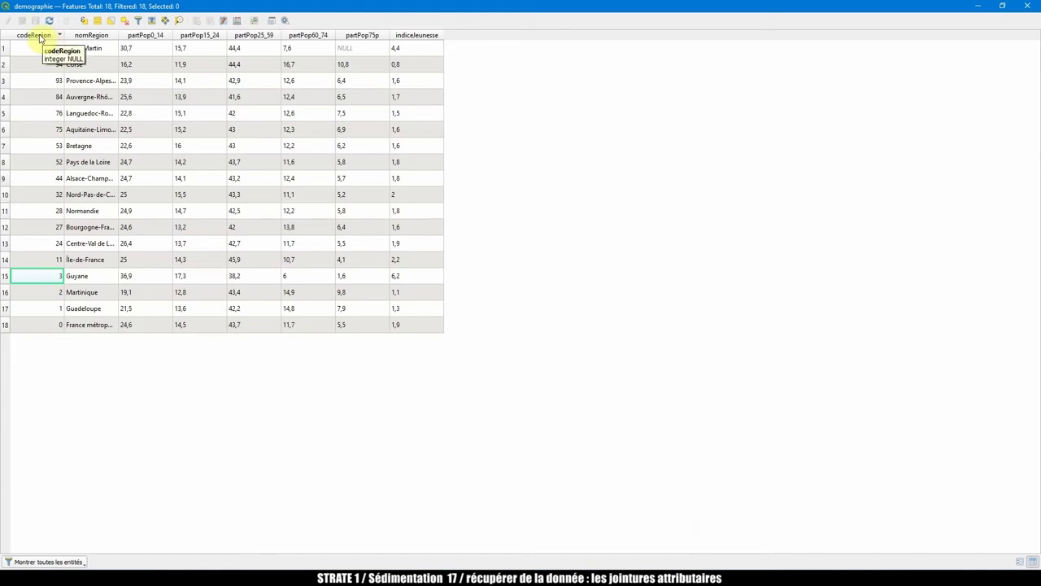
{"action": "left_click", "coordinate": [1027, 5]}
Inspect the overseas regions' code_insee values in the regions2016 attribute table, widening that column, and close the table
{"action": "right_click", "coordinate": [49, 328]}
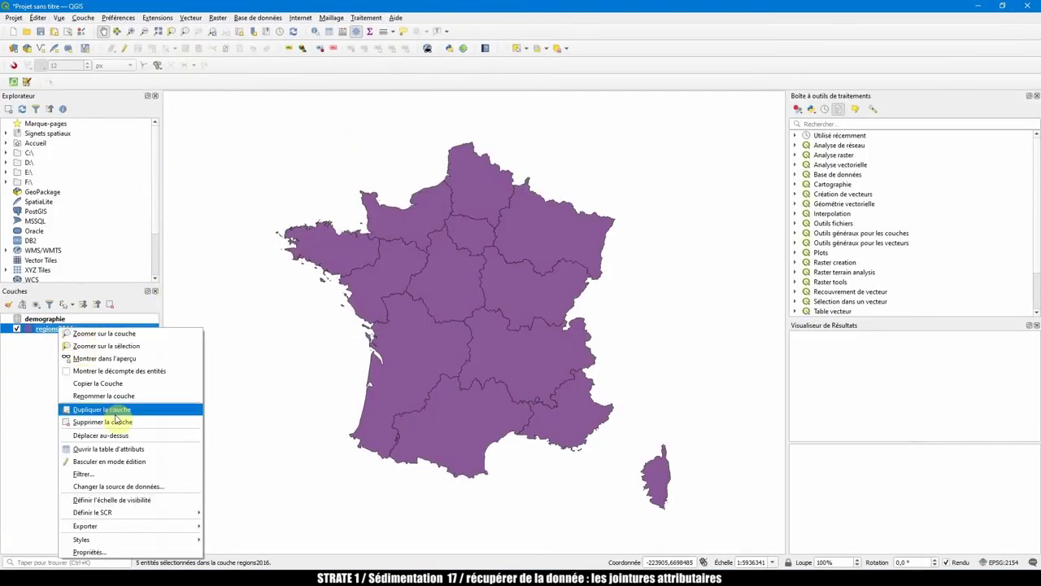
{"action": "left_click", "coordinate": [163, 455]}
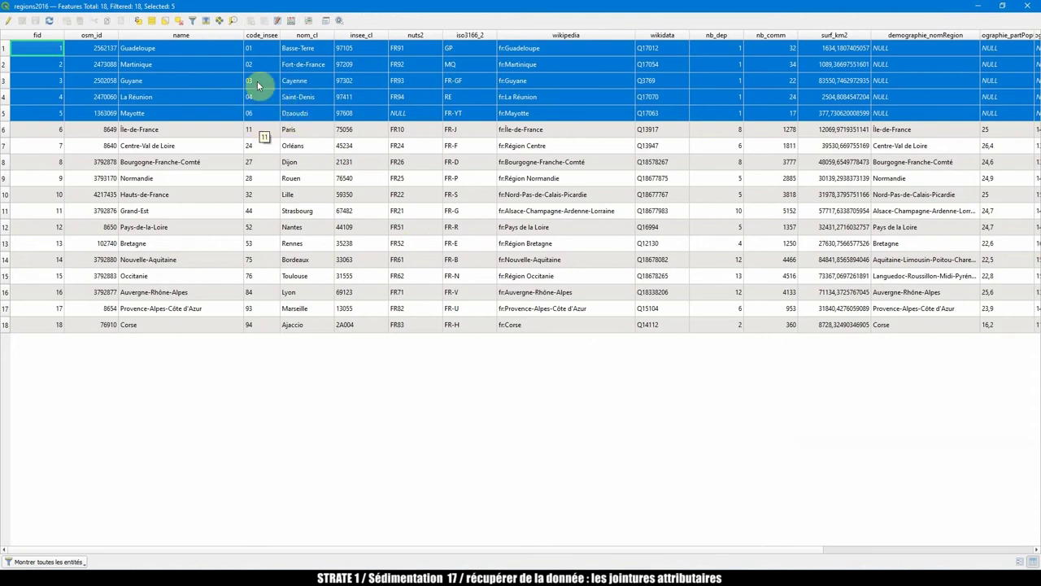
{"action": "left_click_drag", "start_coordinate": [284, 34], "coordinate": [285, 34]}
{"action": "double_click", "coordinate": [284, 34]}
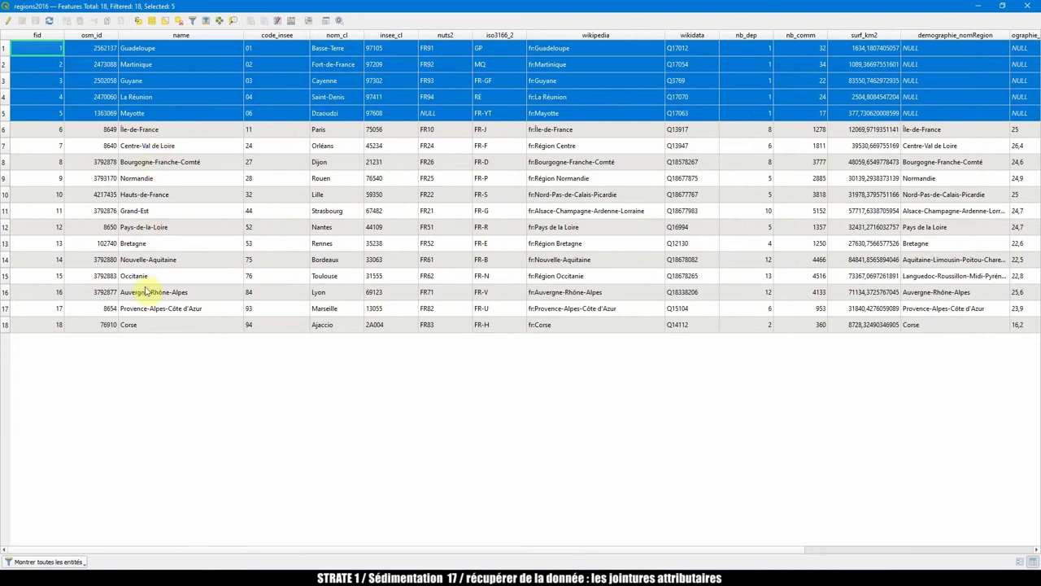
{"action": "left_click", "coordinate": [1027, 6]}
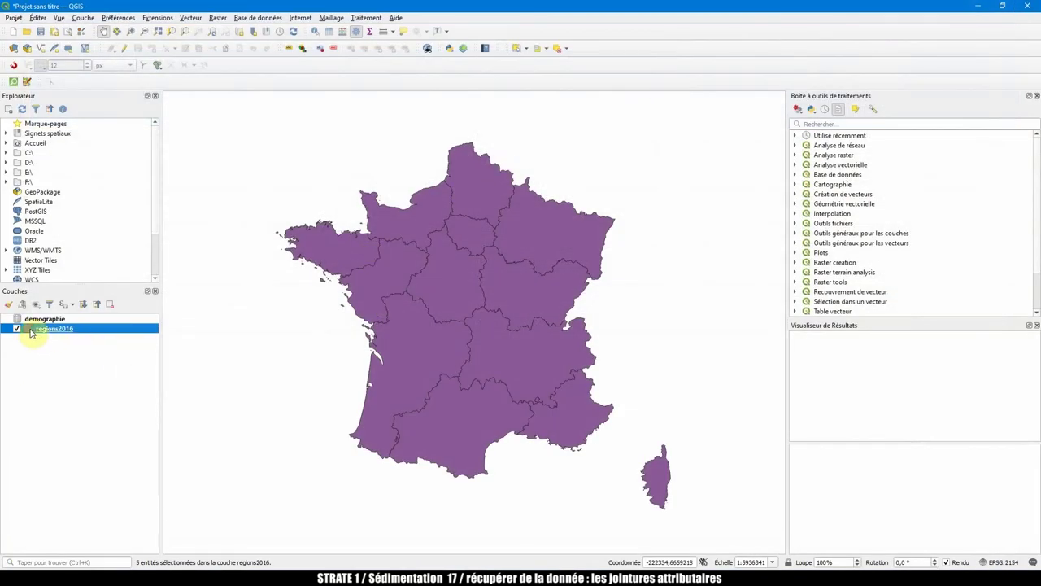
Edit the demographie join on regions2016 to match nomRegion with the target field name, and apply the layer properties
{"action": "double_click", "coordinate": [70, 329]}
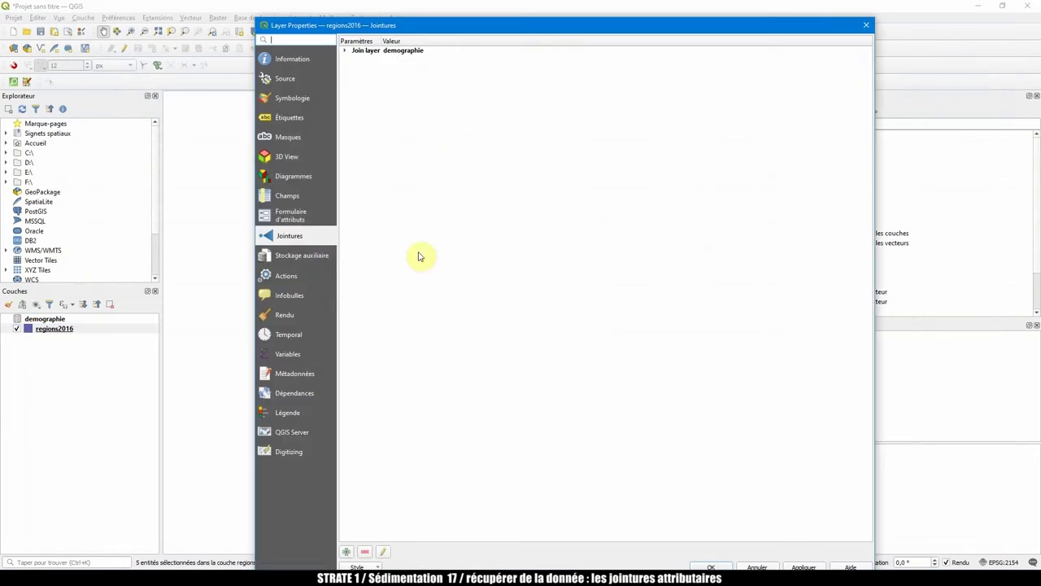
{"action": "double_click", "coordinate": [406, 50]}
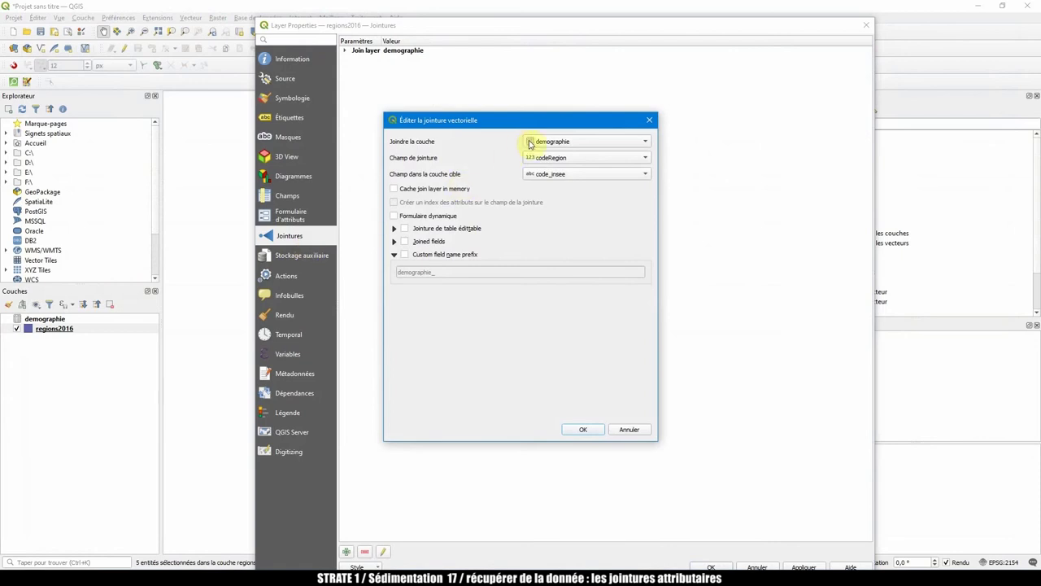
{"action": "left_click", "coordinate": [568, 159]}
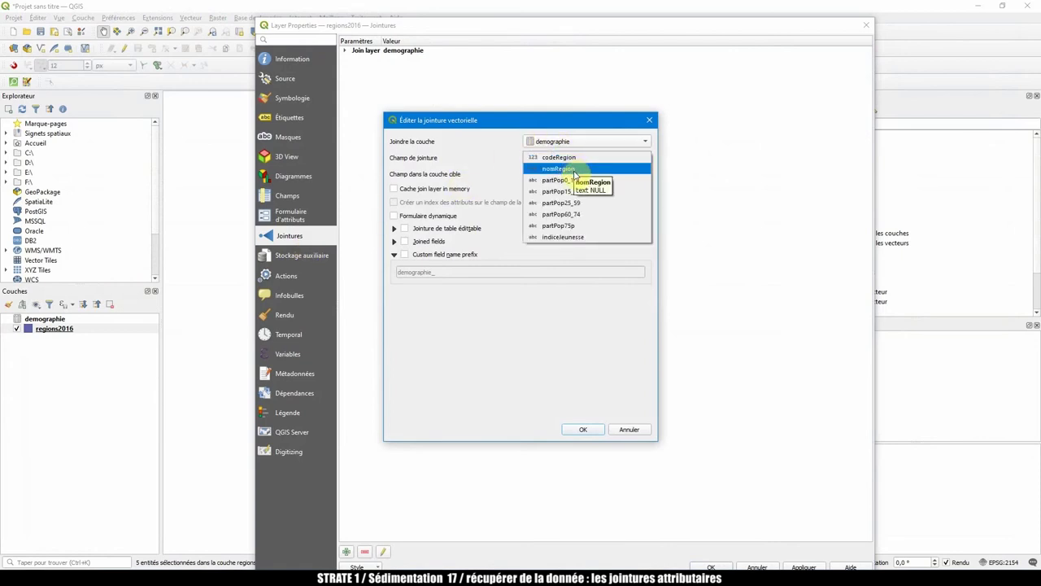
{"action": "left_click", "coordinate": [573, 170]}
{"action": "left_click", "coordinate": [572, 175]}
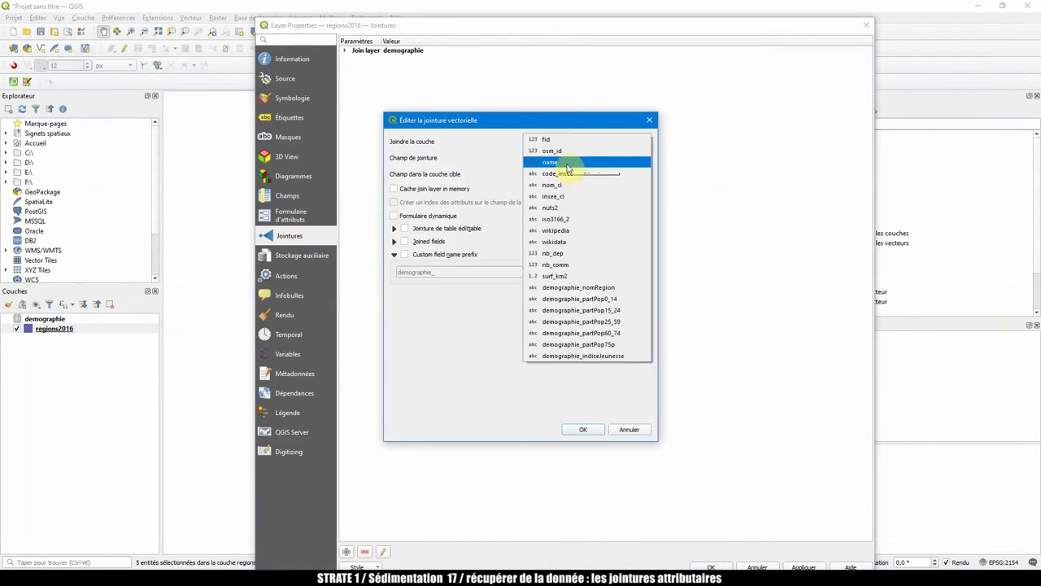
{"action": "left_click", "coordinate": [568, 166]}
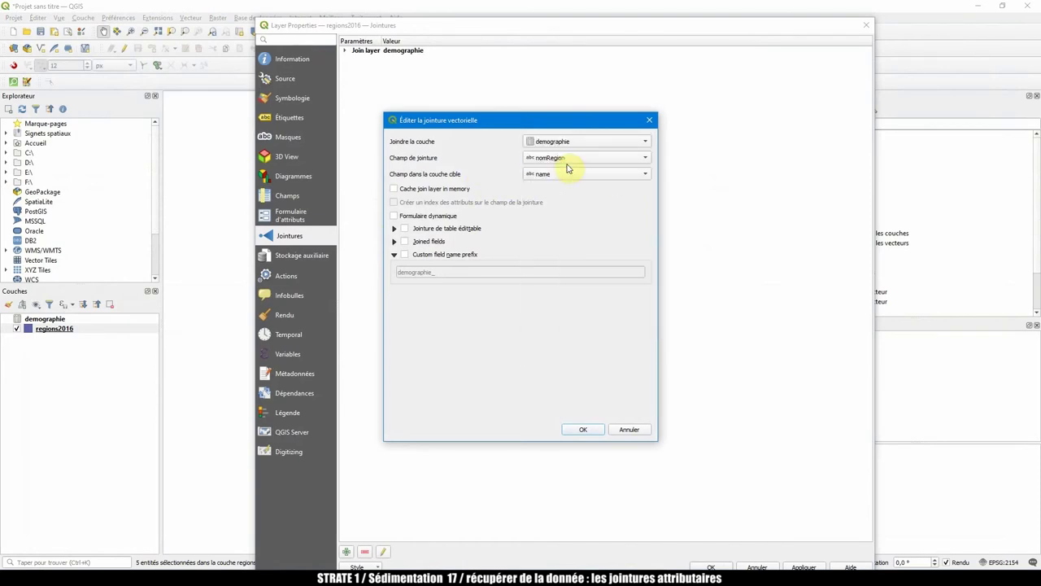
{"action": "left_click", "coordinate": [584, 430]}
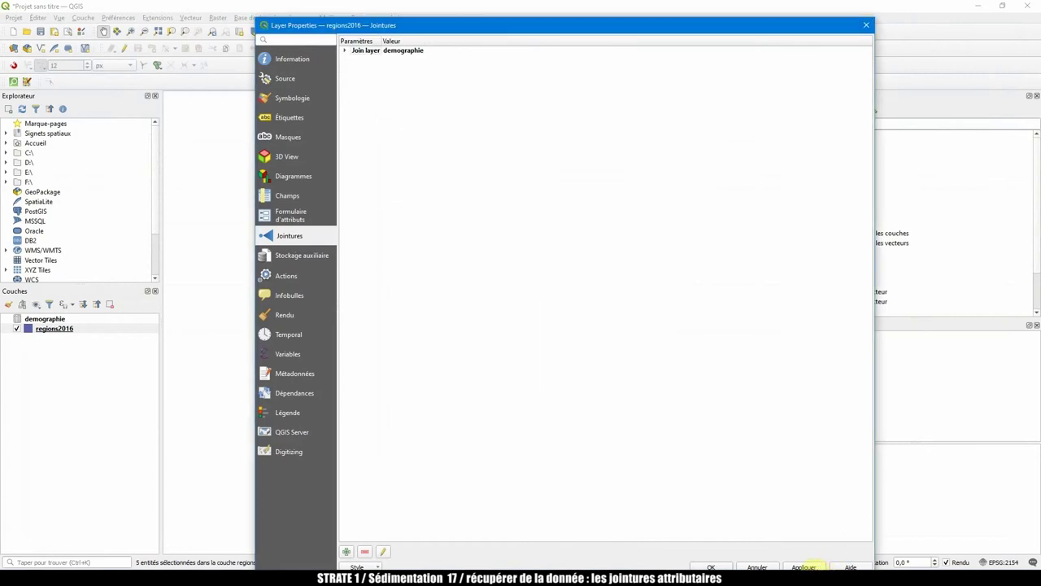
{"action": "left_click", "coordinate": [720, 567]}
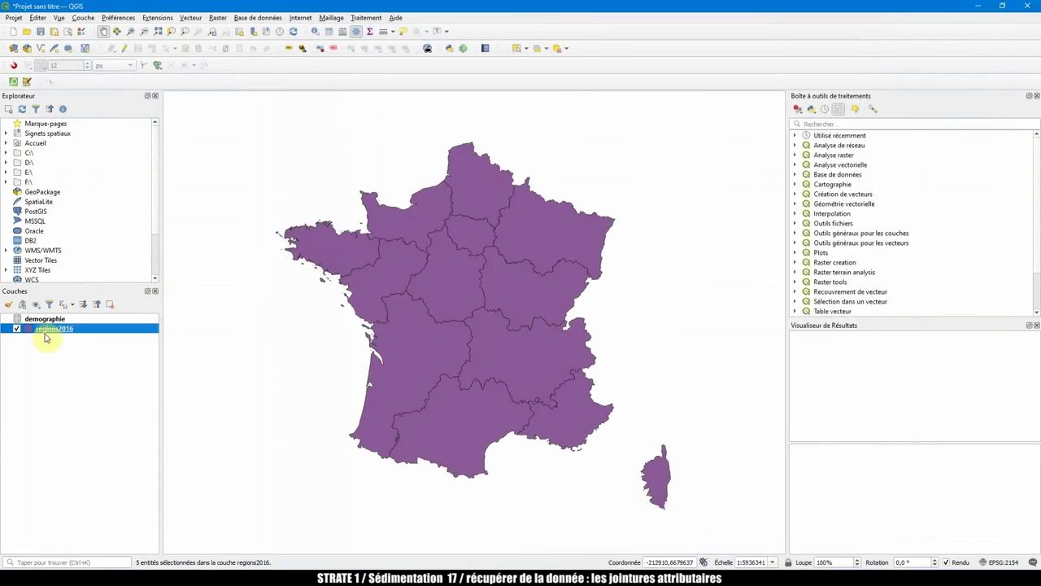
Sort the regions2016 attribute table by the joined partPop0_14 field, select the rows from La Réunion to Occitanie, and close the table
{"action": "key", "text": "F6"}
{"action": "left_click", "coordinate": [931, 35]}
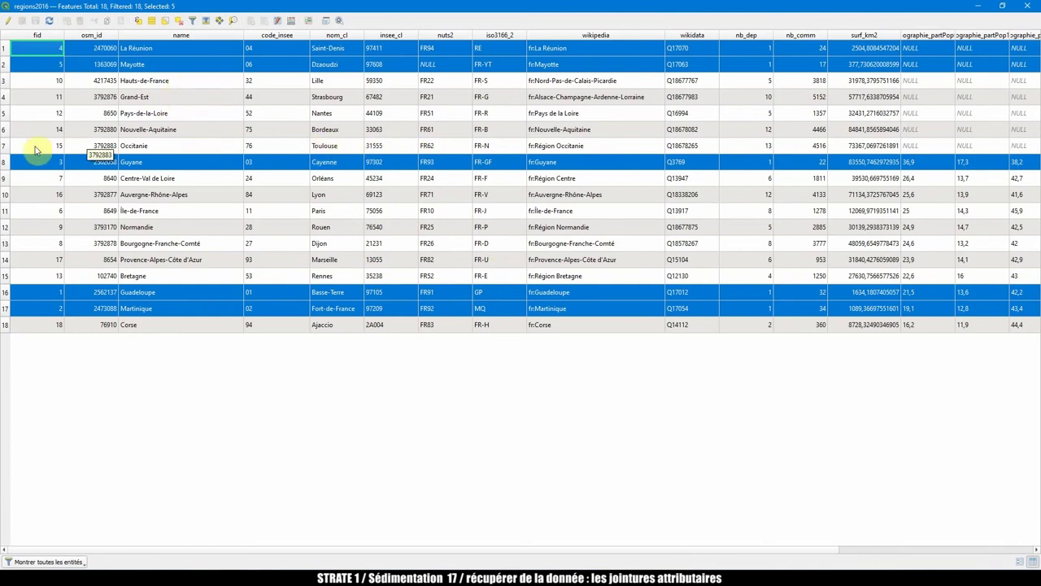
{"action": "left_click", "coordinate": [3, 146]}
{"action": "left_click", "coordinate": [8, 47], "text": "shift"}
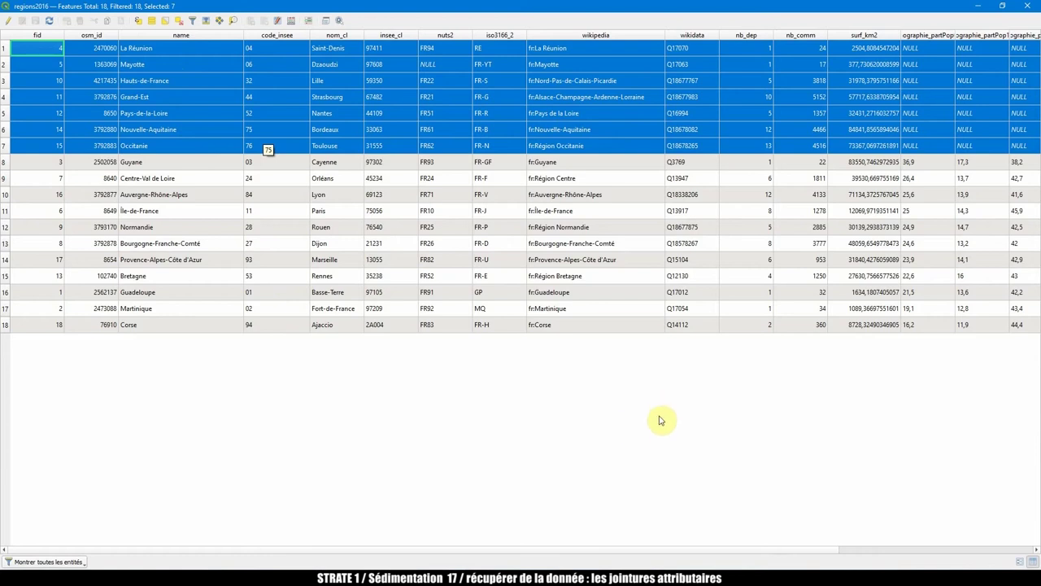
{"action": "left_click", "coordinate": [1026, 7]}
Edit the demographie join on regions2016 to match codeRegion with the target field code_insee, and validate the layer properties
{"action": "double_click", "coordinate": [26, 330]}
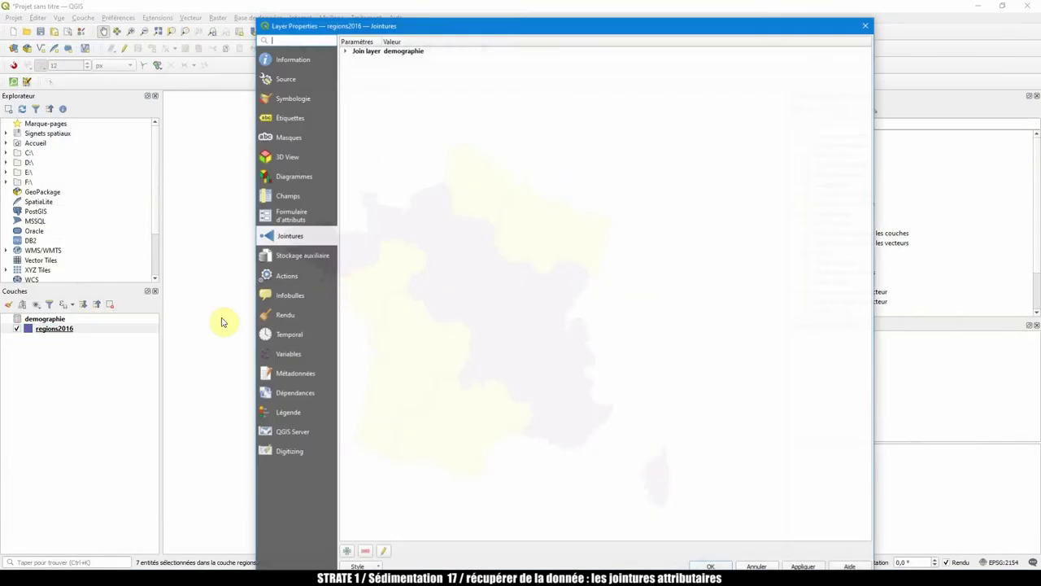
{"action": "double_click", "coordinate": [407, 52]}
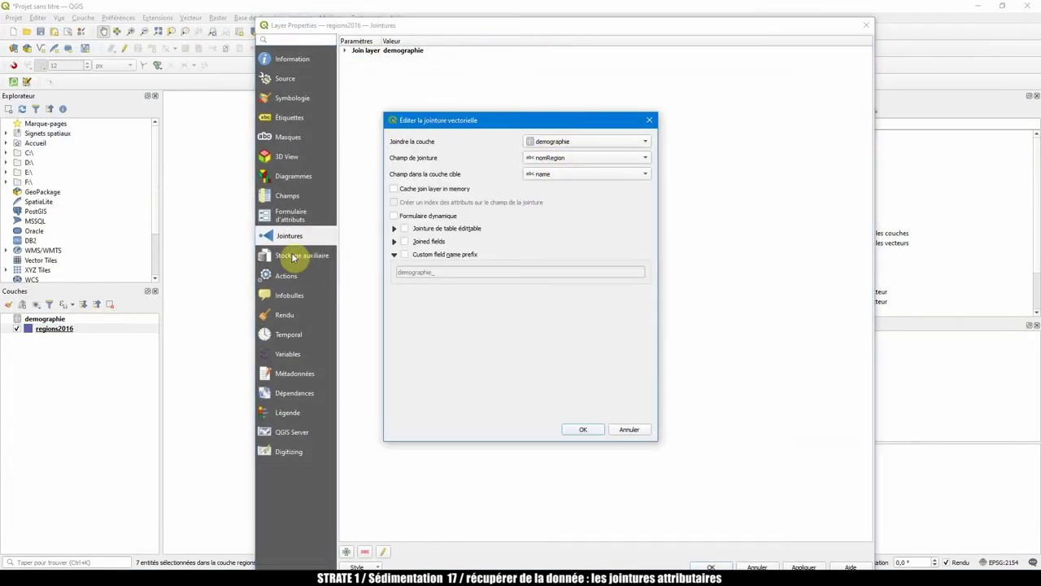
{"action": "left_click", "coordinate": [574, 157]}
{"action": "left_click", "coordinate": [574, 145]}
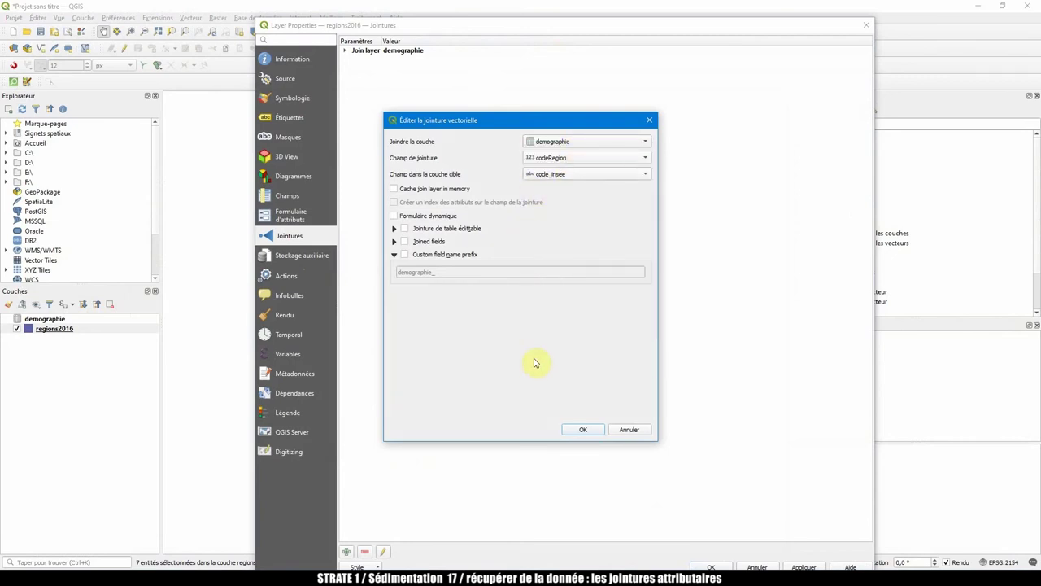
{"action": "left_click", "coordinate": [583, 430]}
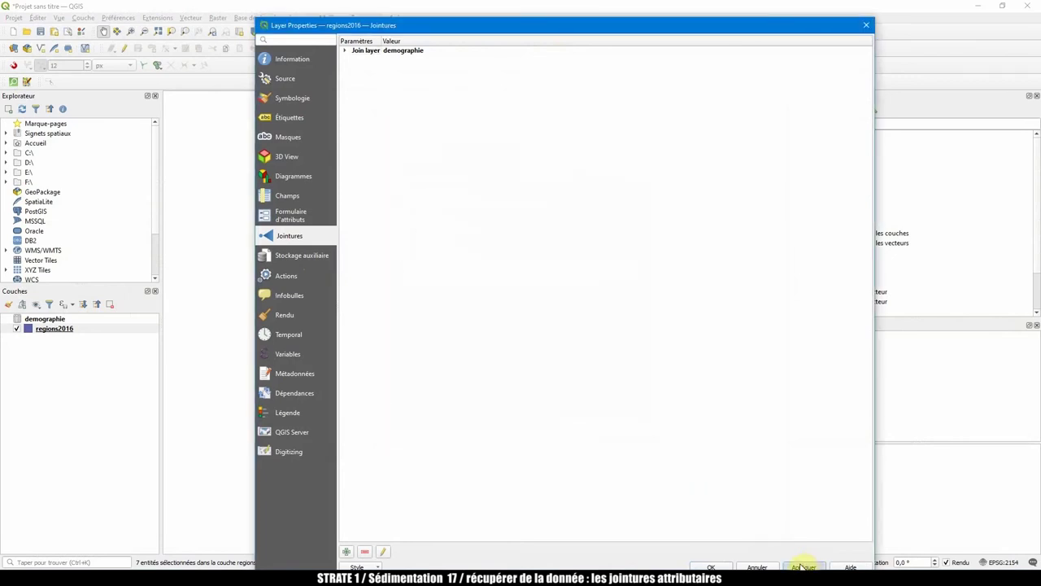
{"action": "left_click", "coordinate": [713, 566]}
Inspect the joined fields in the regions2016 attribute table, widening the partPop15_24, partPop25_59 and partPop60_74 columns, and close the table
{"action": "right_click", "coordinate": [52, 329]}
{"action": "left_click", "coordinate": [139, 434]}
{"action": "left_click_drag", "start_coordinate": [643, 550], "coordinate": [923, 551]}
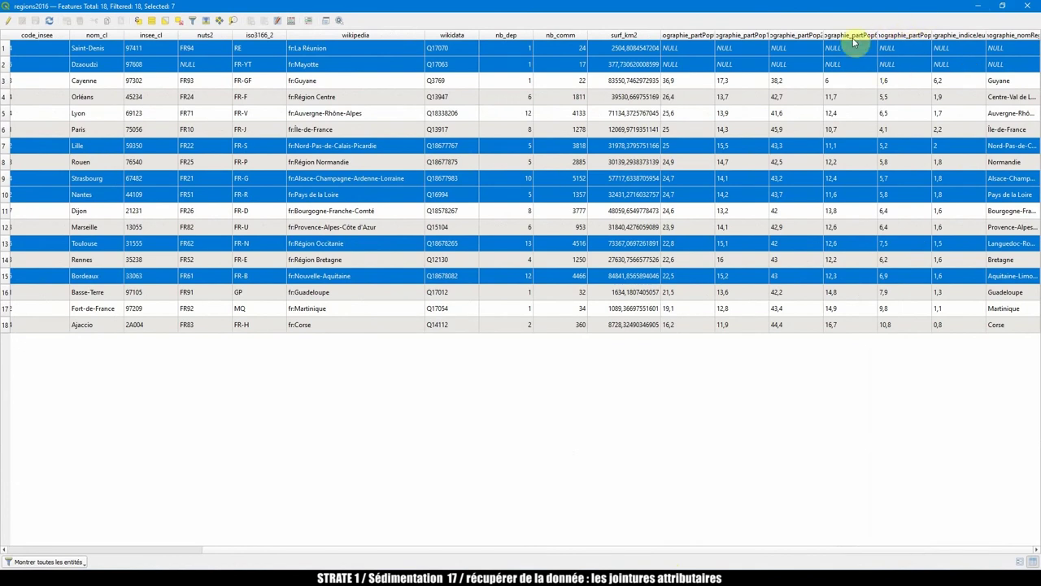
{"action": "left_click_drag", "start_coordinate": [877, 35], "coordinate": [916, 35]}
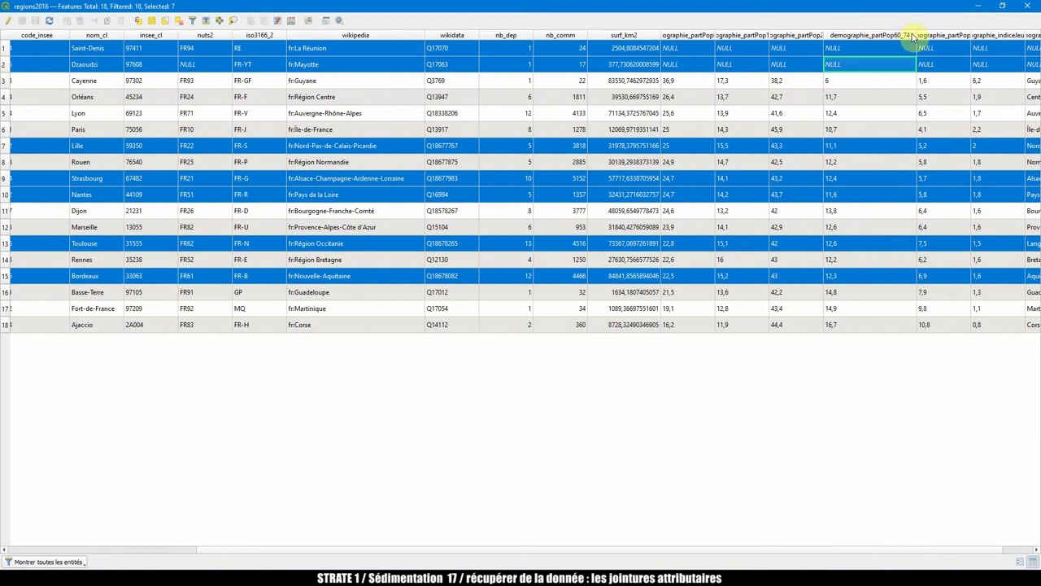
{"action": "mouse_move", "coordinate": [916, 36]}
{"action": "left_mouse_down"}
{"action": "mouse_move", "coordinate": [941, 32]}
{"action": "mouse_move", "coordinate": [931, 35]}
{"action": "left_mouse_up"}
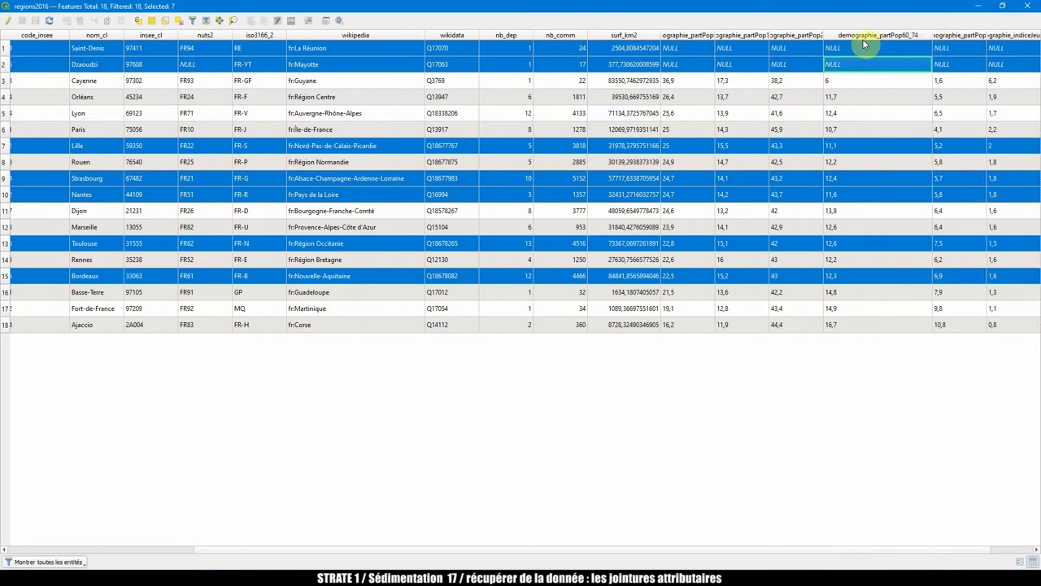
{"action": "left_click_drag", "start_coordinate": [770, 35], "coordinate": [817, 35]}
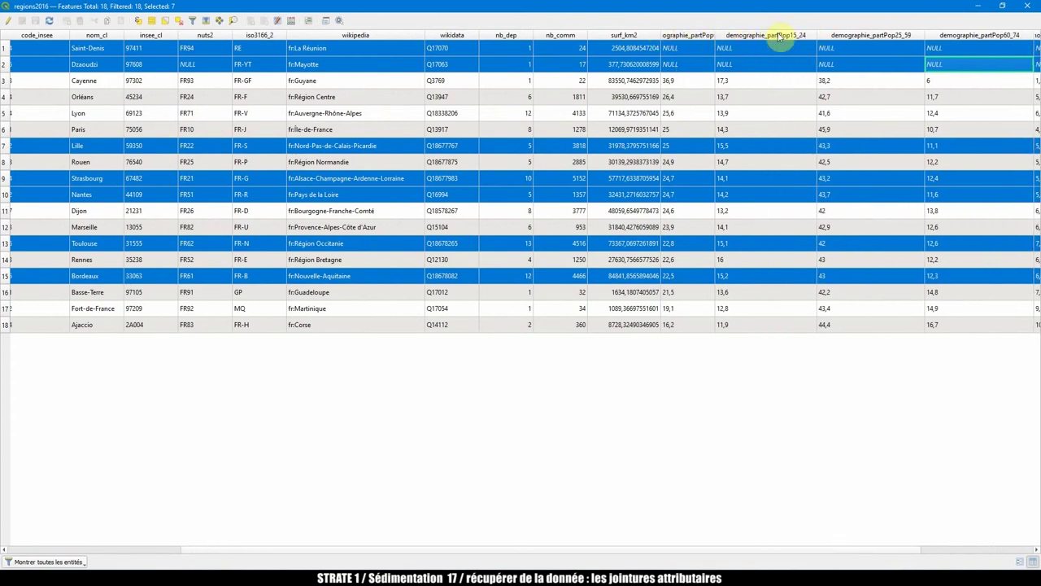
{"action": "left_click", "coordinate": [1026, 7]}
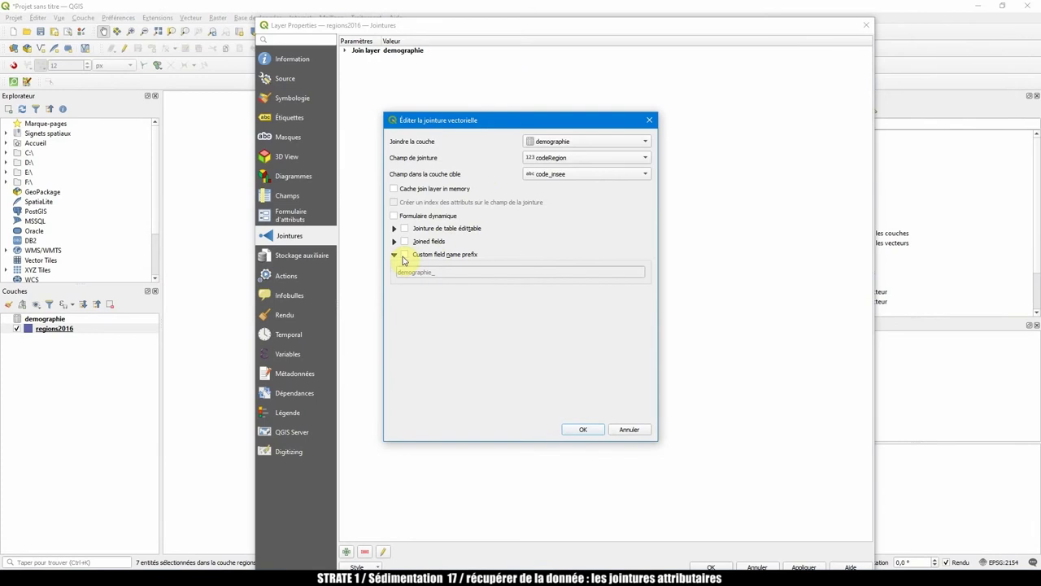
Give the demographie join on regions2016 an empty custom field name prefix and validate the layer properties
{"action": "left_click", "coordinate": [466, 257]}
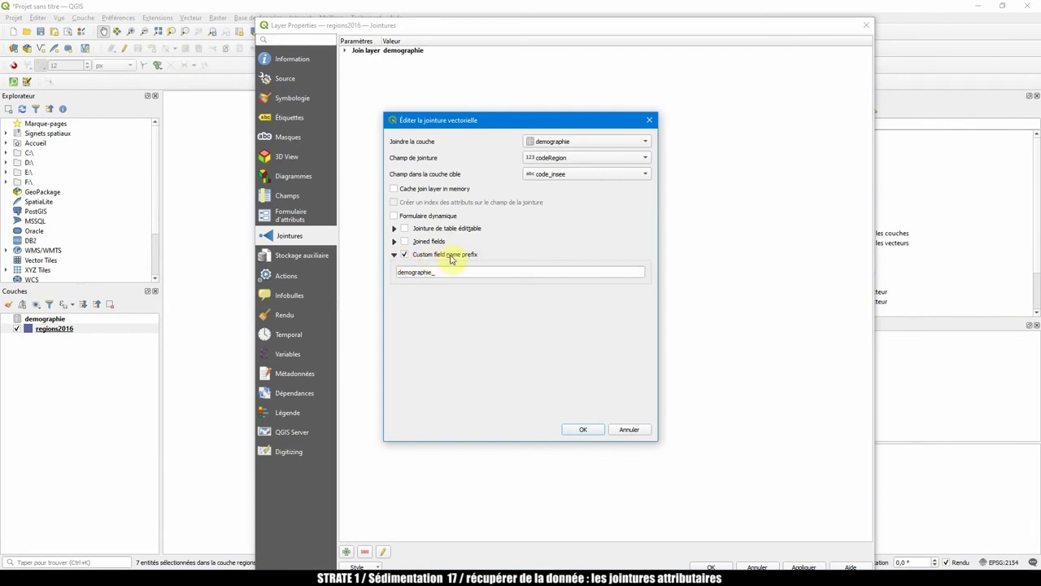
{"action": "left_click", "coordinate": [462, 272]}
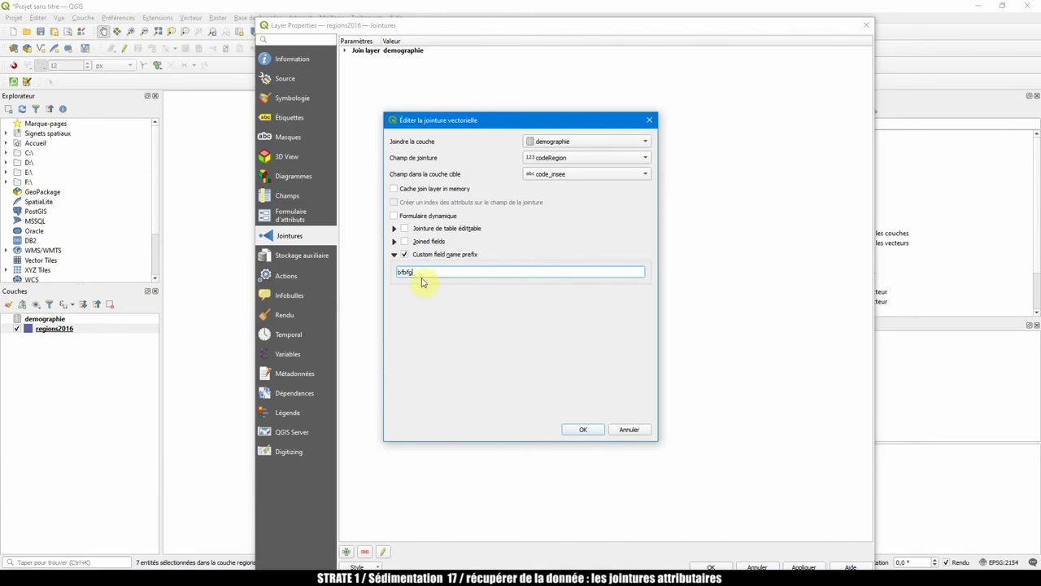
{"action": "double_click", "coordinate": [409, 272]}
{"action": "left_click", "coordinate": [431, 257]}
{"action": "left_click", "coordinate": [583, 429]}
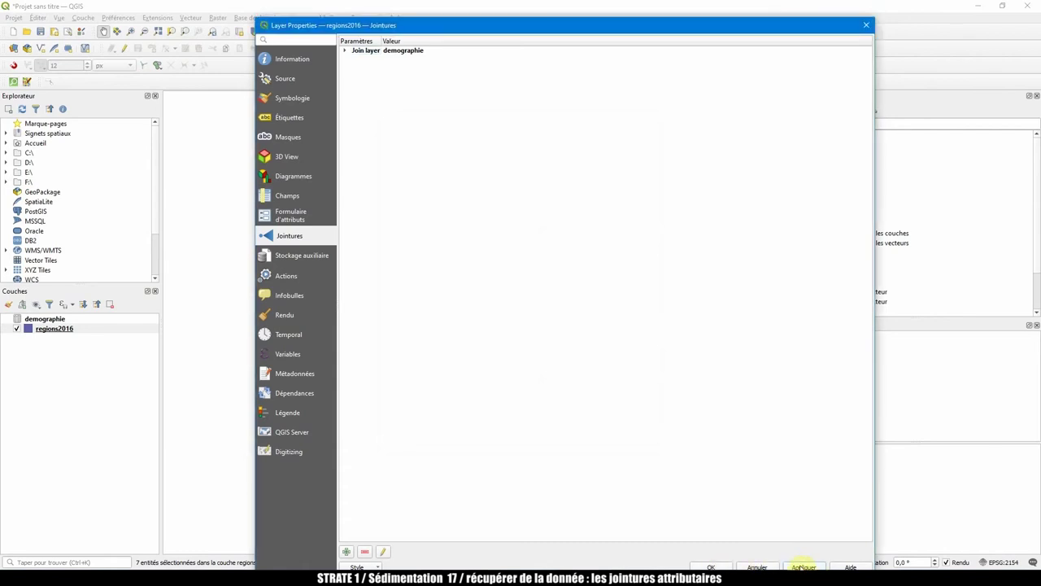
{"action": "left_click", "coordinate": [718, 567]}
Check the joined field names in the regions2016 attribute table, narrowing the wikipedia column, close the table and deselect all features
{"action": "right_click", "coordinate": [63, 328]}
{"action": "left_click", "coordinate": [101, 454]}
{"action": "left_click_drag", "start_coordinate": [787, 551], "coordinate": [879, 552]}
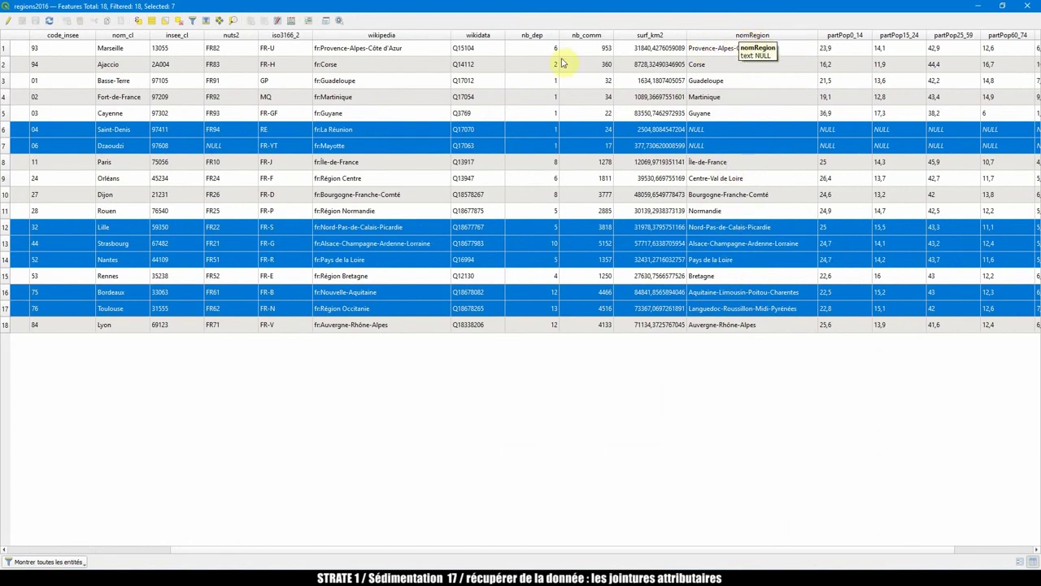
{"action": "left_click_drag", "start_coordinate": [450, 35], "coordinate": [348, 37]}
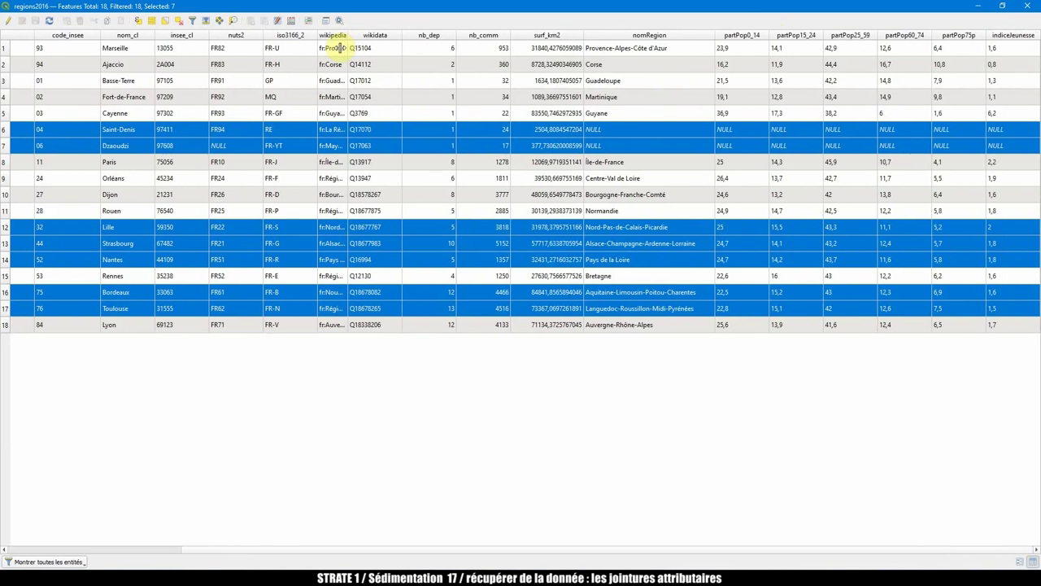
{"action": "left_click_drag", "start_coordinate": [538, 550], "coordinate": [426, 567]}
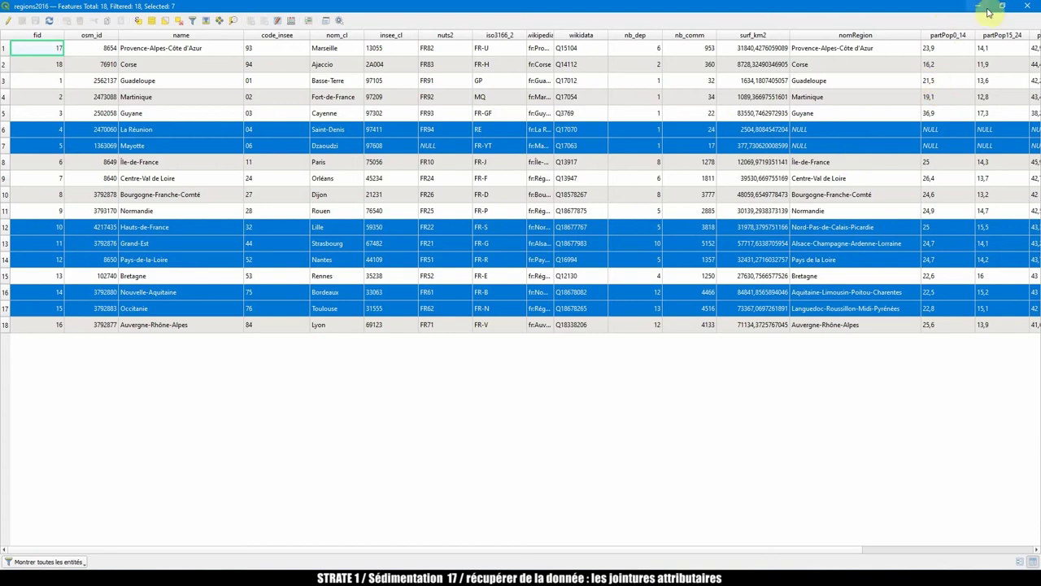
{"action": "left_click", "coordinate": [1027, 6]}
{"action": "left_click", "coordinate": [558, 50]}
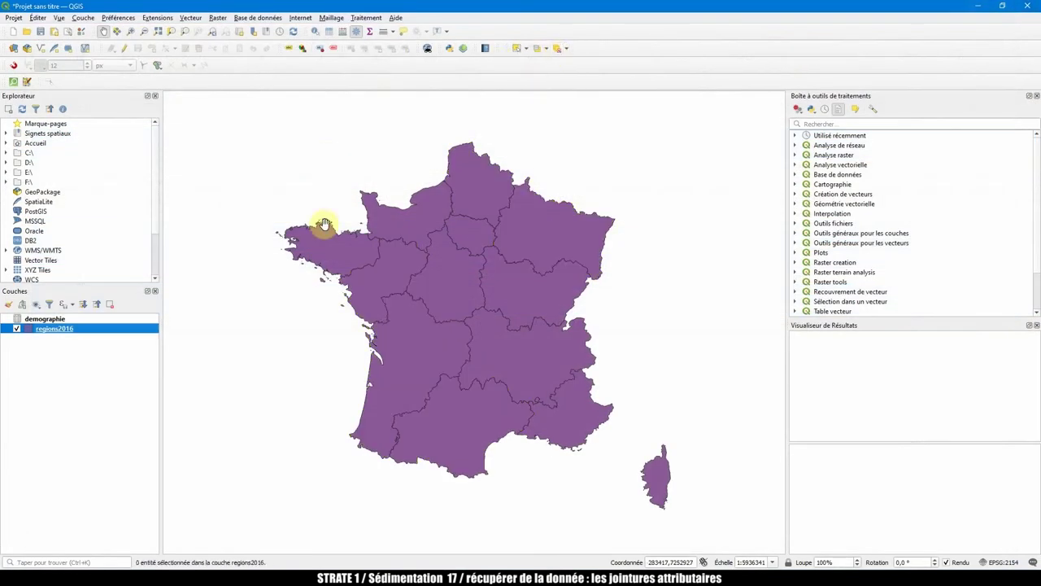
Remove the demographie layer from the project
{"action": "left_click", "coordinate": [39, 321]}
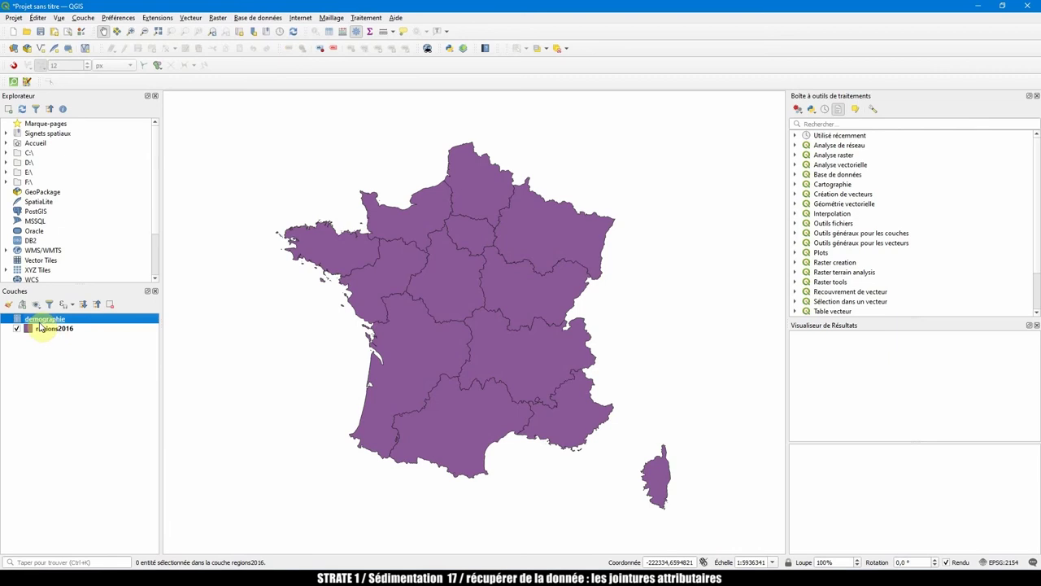
{"action": "left_click", "coordinate": [50, 330]}
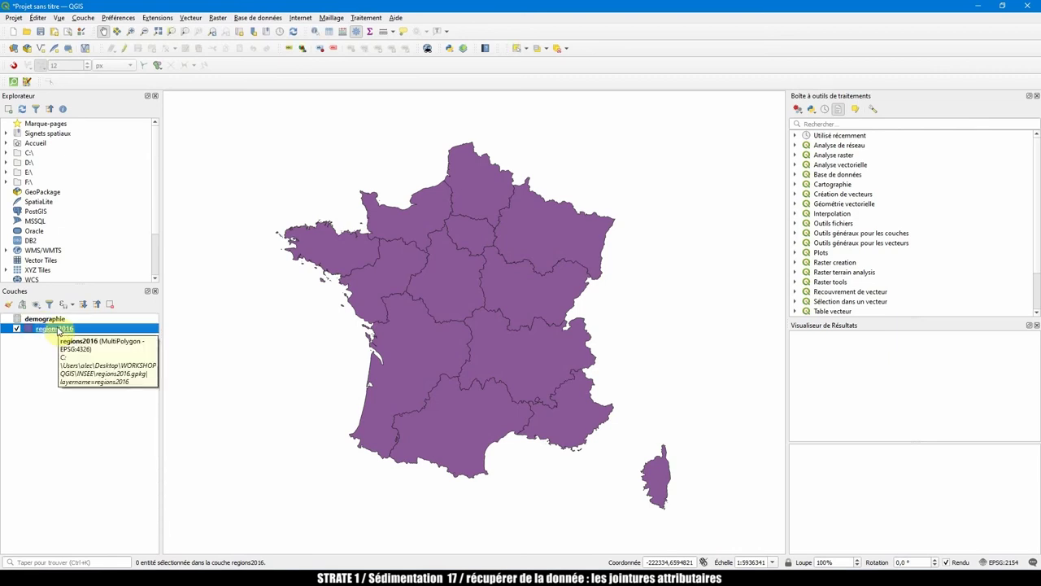
{"action": "left_click", "coordinate": [51, 322]}
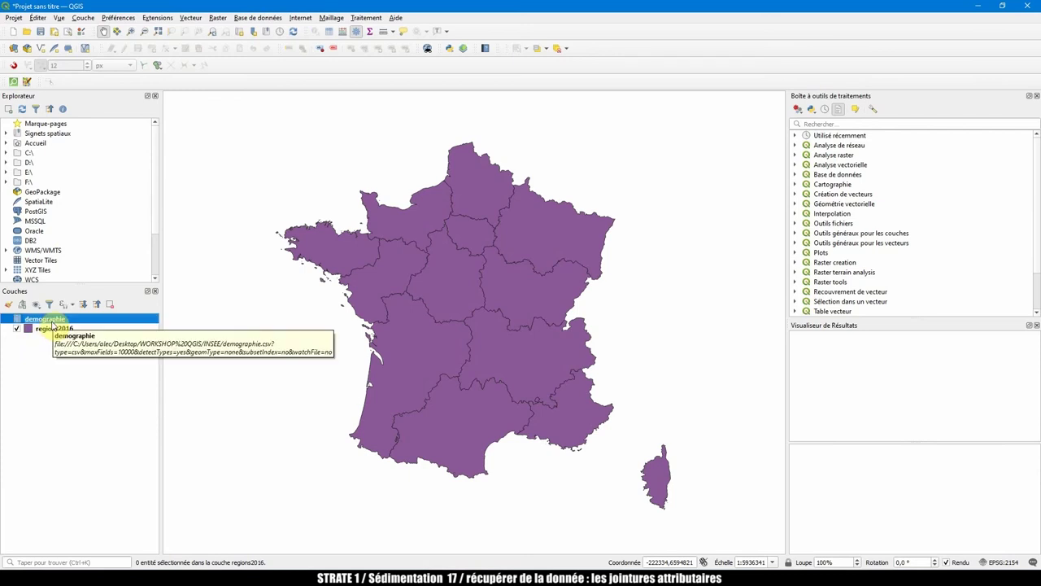
{"action": "right_click", "coordinate": [52, 323]}
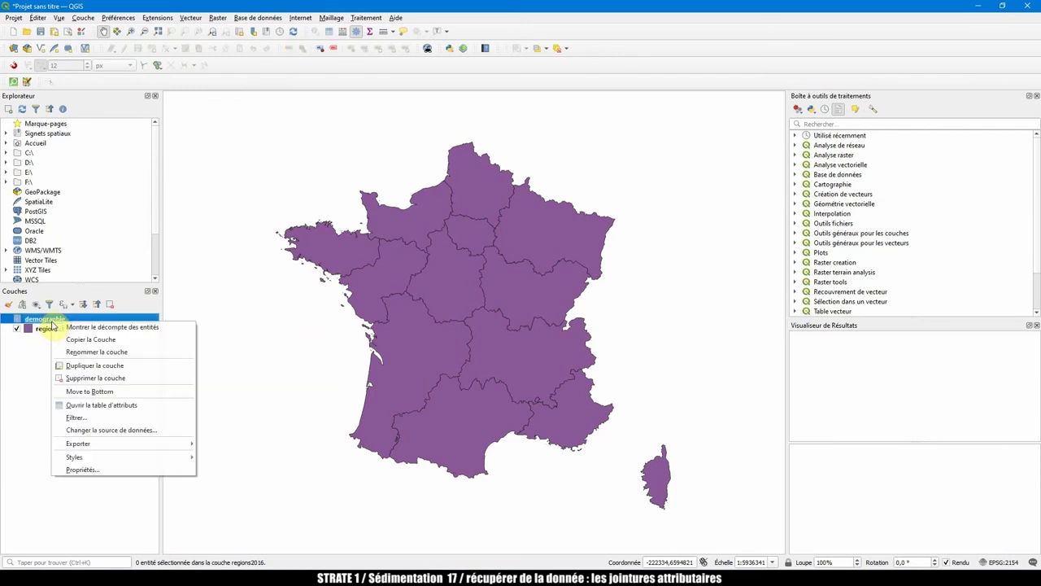
{"action": "left_click", "coordinate": [78, 366]}
{"action": "left_click", "coordinate": [500, 302]}
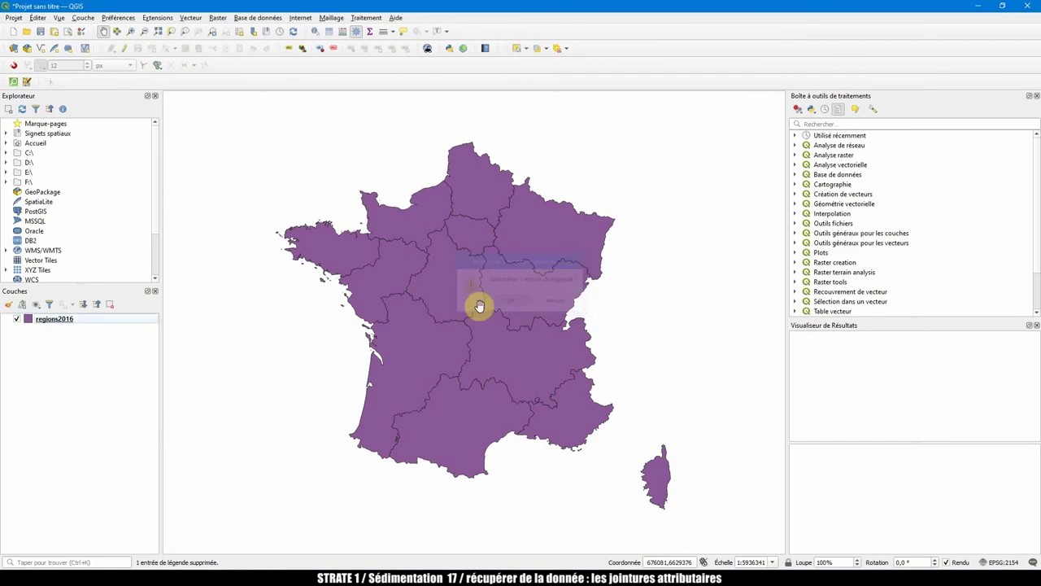
Check which fields remain in the regions2016 attribute table and close the table
{"action": "left_click", "coordinate": [70, 318]}
{"action": "right_click", "coordinate": [56, 319]}
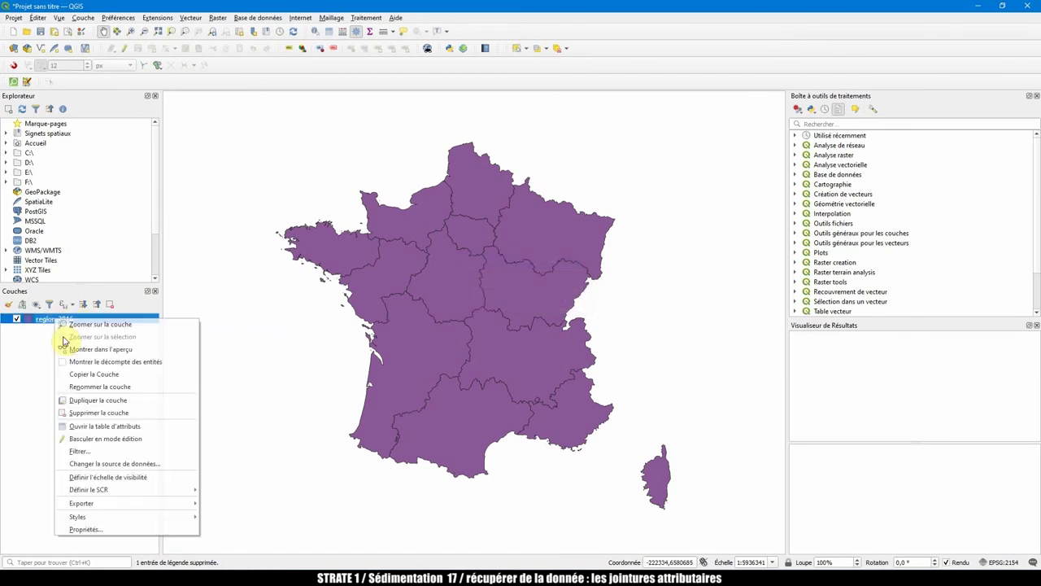
{"action": "left_click", "coordinate": [113, 426]}
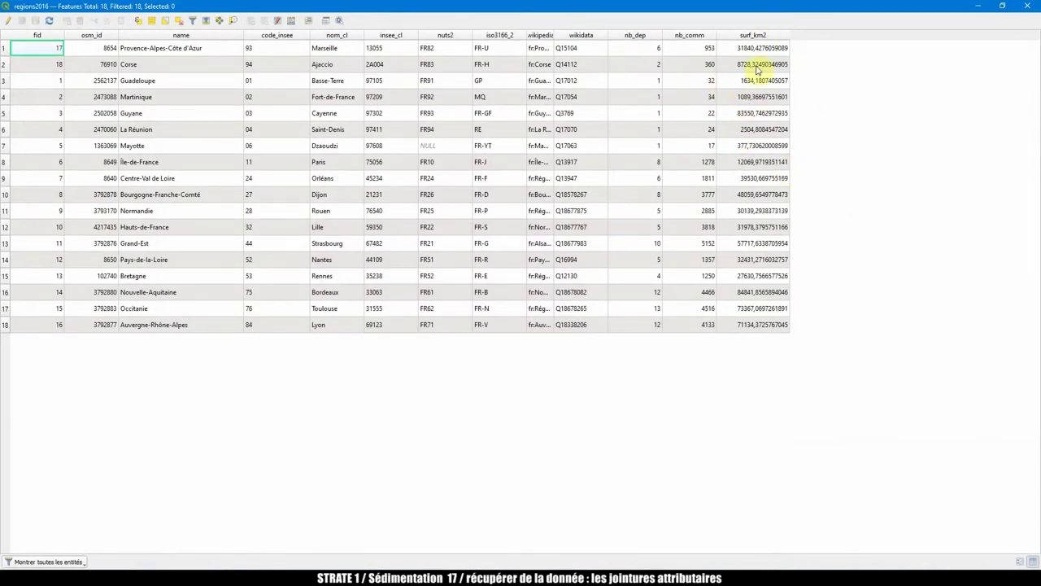
{"action": "left_click", "coordinate": [1026, 6]}
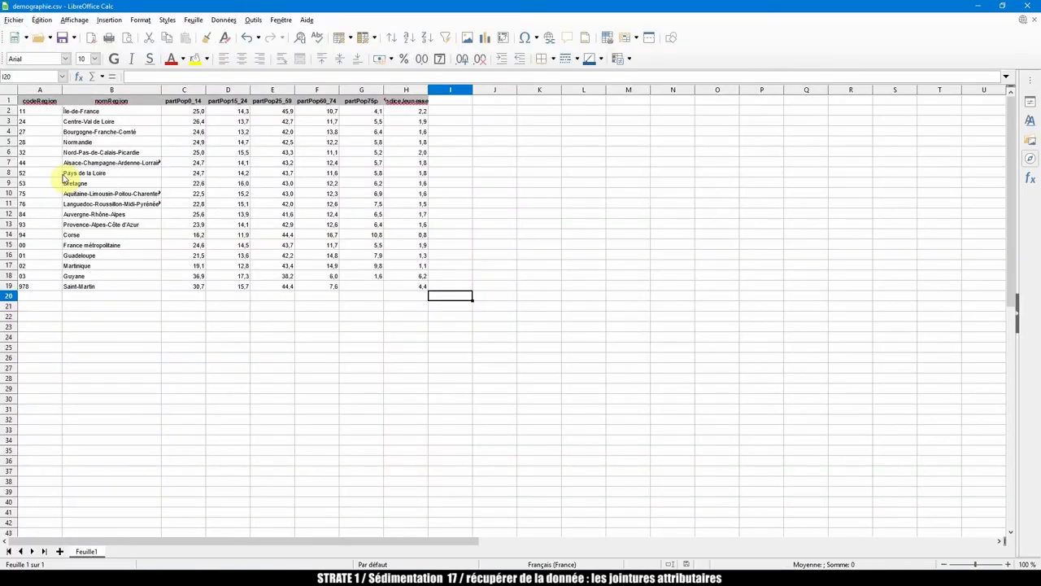
Save demographie.csv from LibreOffice Calc as the ODF spreadsheet demographie.ods in the INSEE folder, and add that file to the QGIS project
{"action": "key", "text": "ctrl+shift+s"}
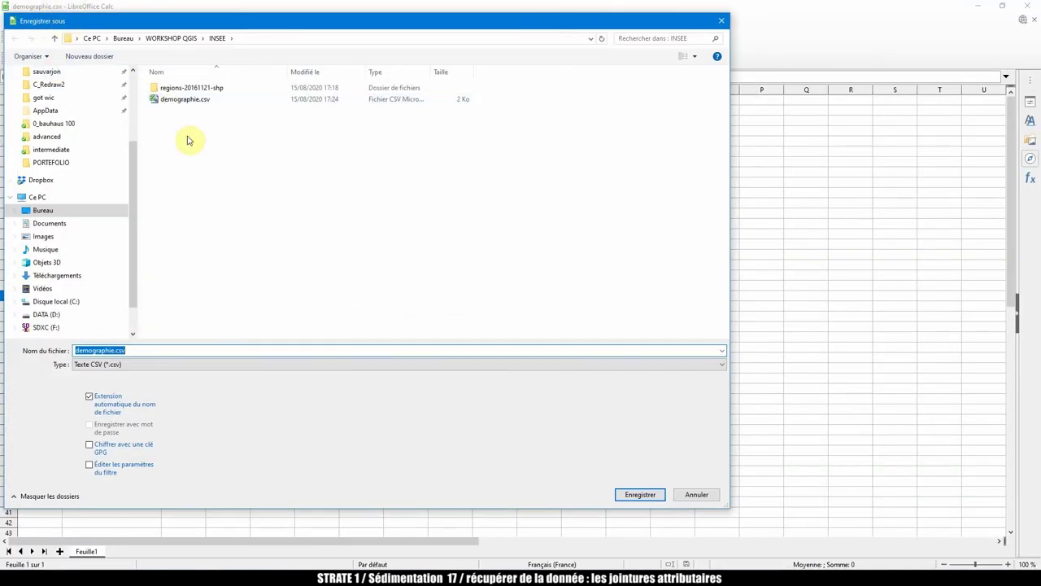
{"action": "left_click", "coordinate": [135, 366]}
{"action": "left_click", "coordinate": [136, 376]}
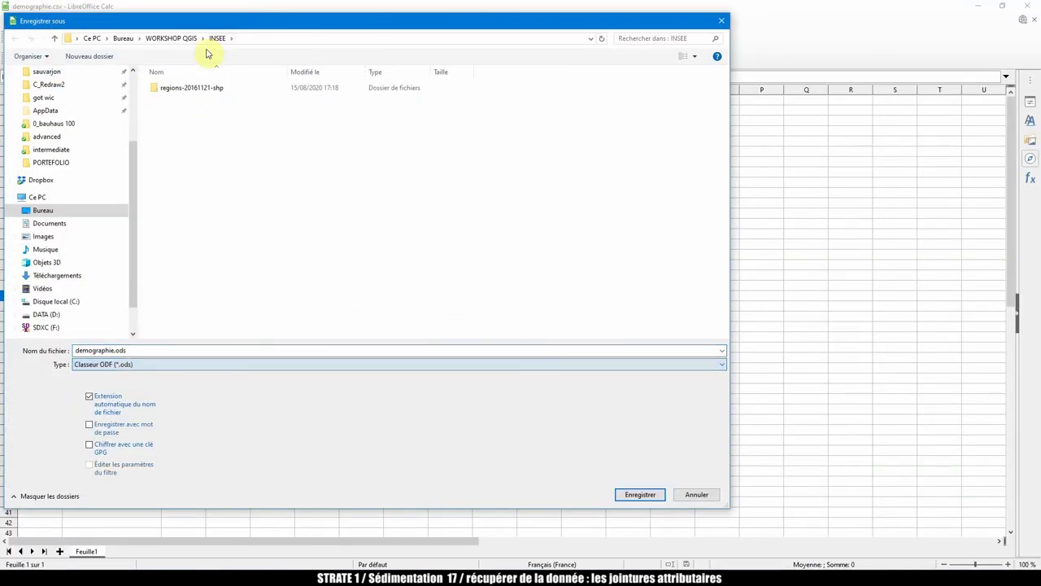
{"action": "left_click", "coordinate": [639, 495]}
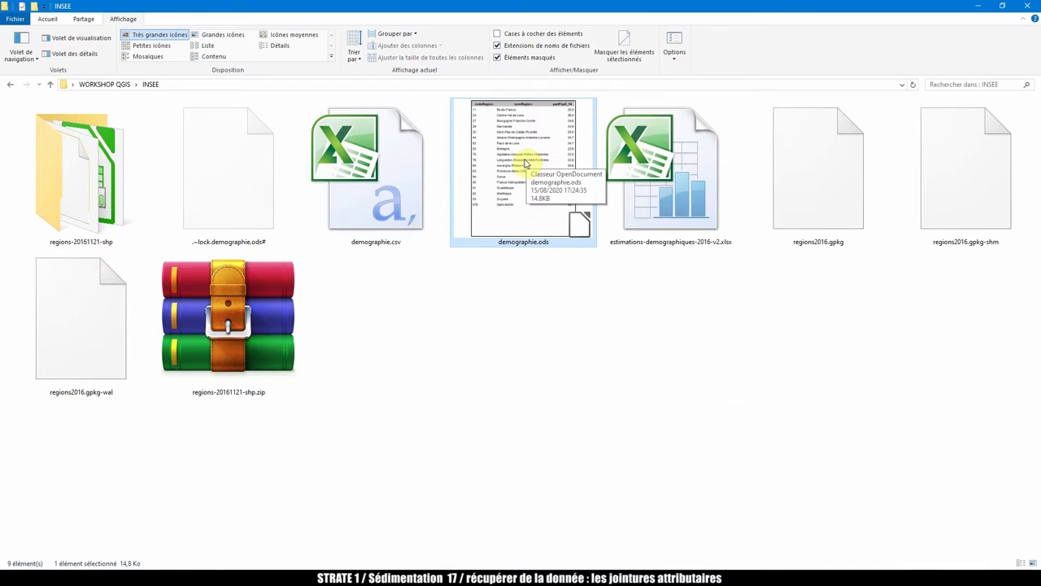
{"action": "left_click_drag", "start_coordinate": [526, 163], "coordinate": [541, 189]}
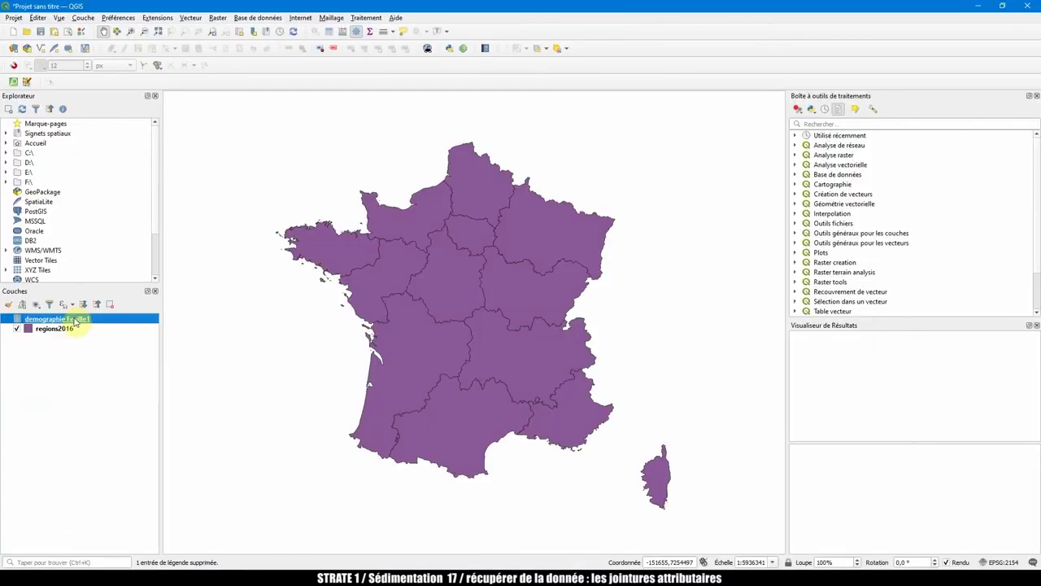
Check the codeRegion values and field types in the demographie Feuille1 attribute table and close the table
{"action": "right_click", "coordinate": [76, 320]}
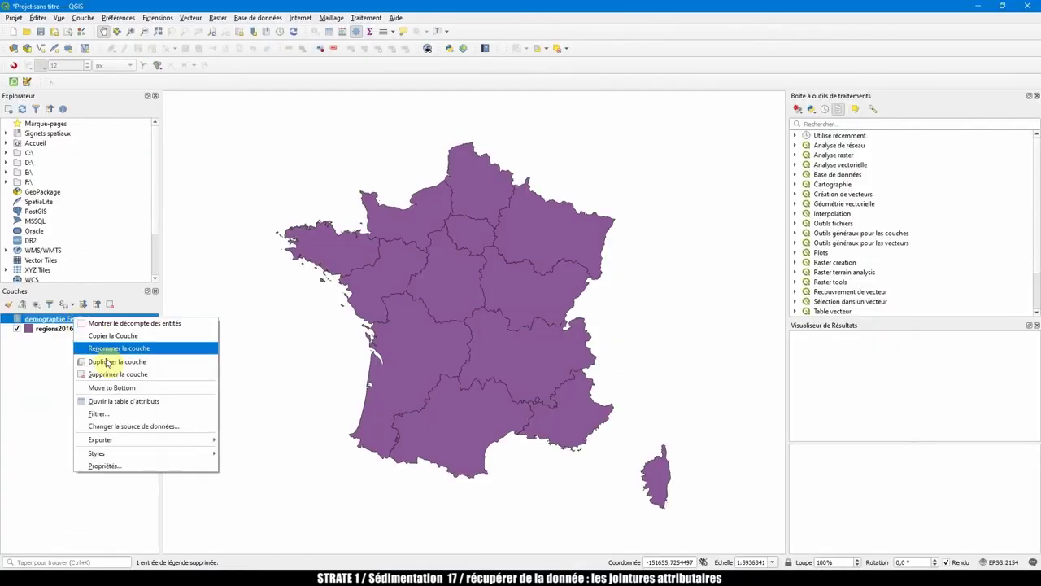
{"action": "left_click", "coordinate": [123, 402]}
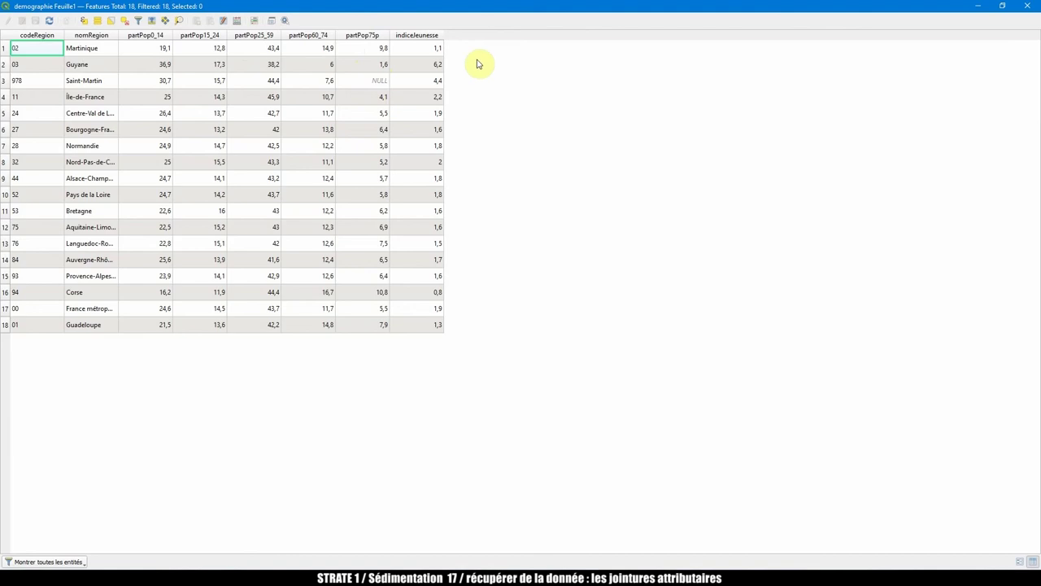
{"action": "left_click", "coordinate": [1029, 7]}
Set up a join on regions2016 from demographie Feuille1, with join field codeRegion, target field name and an empty custom field name prefix
{"action": "left_click", "coordinate": [28, 332]}
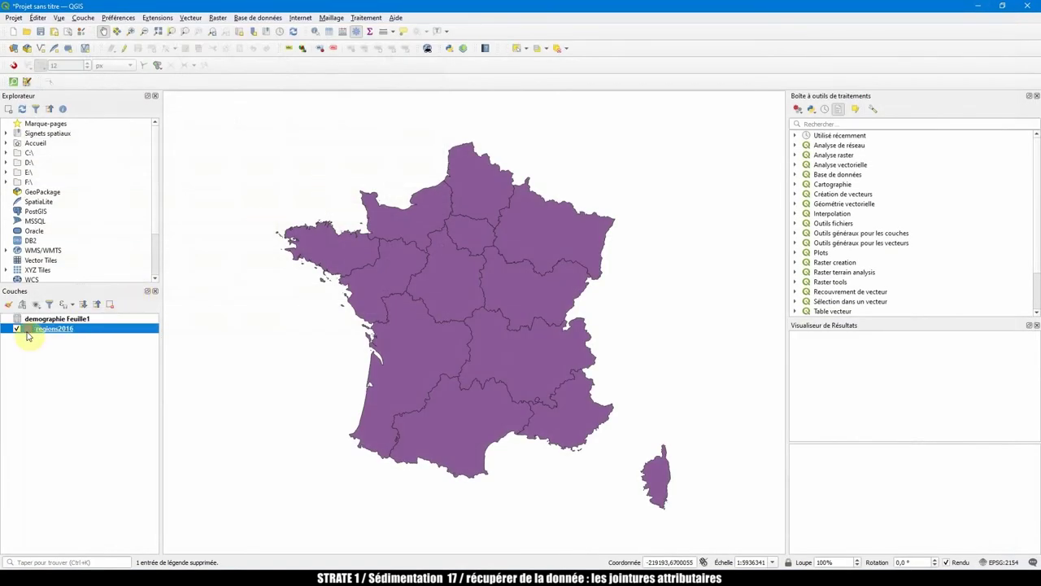
{"action": "double_click", "coordinate": [28, 329]}
{"action": "left_click", "coordinate": [289, 235]}
{"action": "left_click", "coordinate": [346, 551]}
{"action": "left_click", "coordinate": [586, 157]}
{"action": "left_click", "coordinate": [567, 179]}
{"action": "left_click", "coordinate": [586, 173]}
{"action": "left_click", "coordinate": [574, 197]}
{"action": "left_click", "coordinate": [406, 258]}
{"action": "key", "text": "BackSpace"}
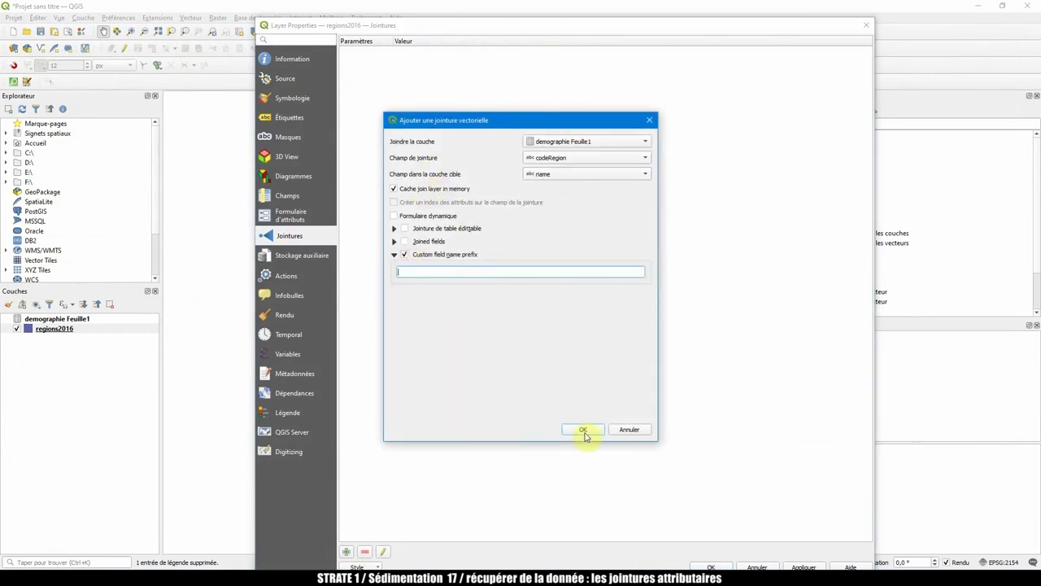